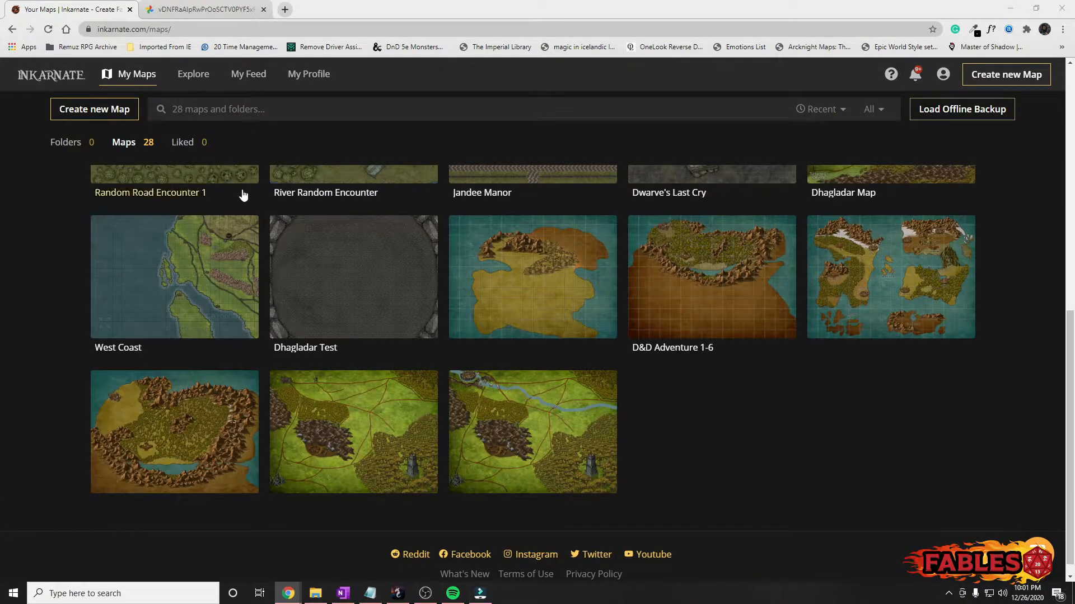
Step: Look through the collection of existing maps to see the battlemaps and world maps made so far
{"action": "scroll", "coordinate": [559, 317], "scroll_direction": "up", "scroll_amount": 4}
{"action": "scroll", "coordinate": [424, 282], "scroll_direction": "up", "scroll_amount": 5}
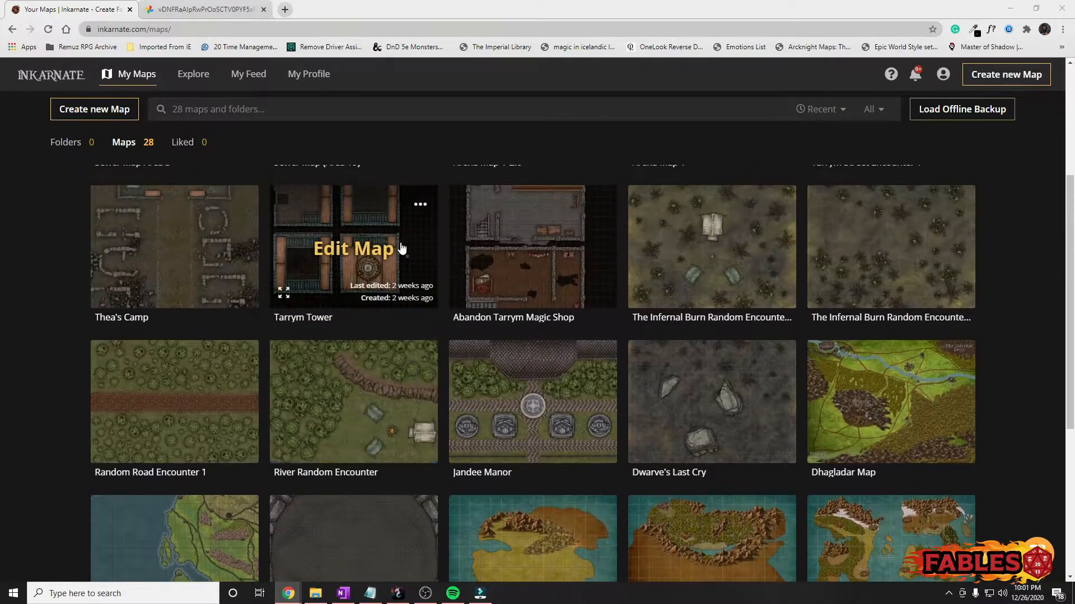
{"action": "scroll", "coordinate": [68, 185], "scroll_direction": "up", "scroll_amount": 3}
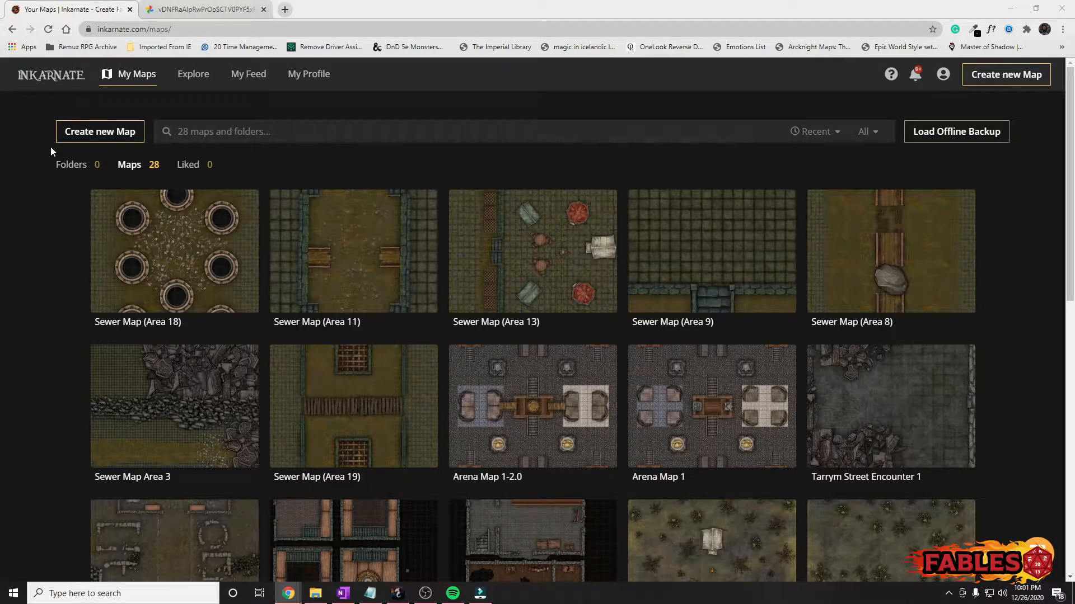
{"action": "scroll", "coordinate": [60, 178], "scroll_direction": "down", "scroll_amount": 5}
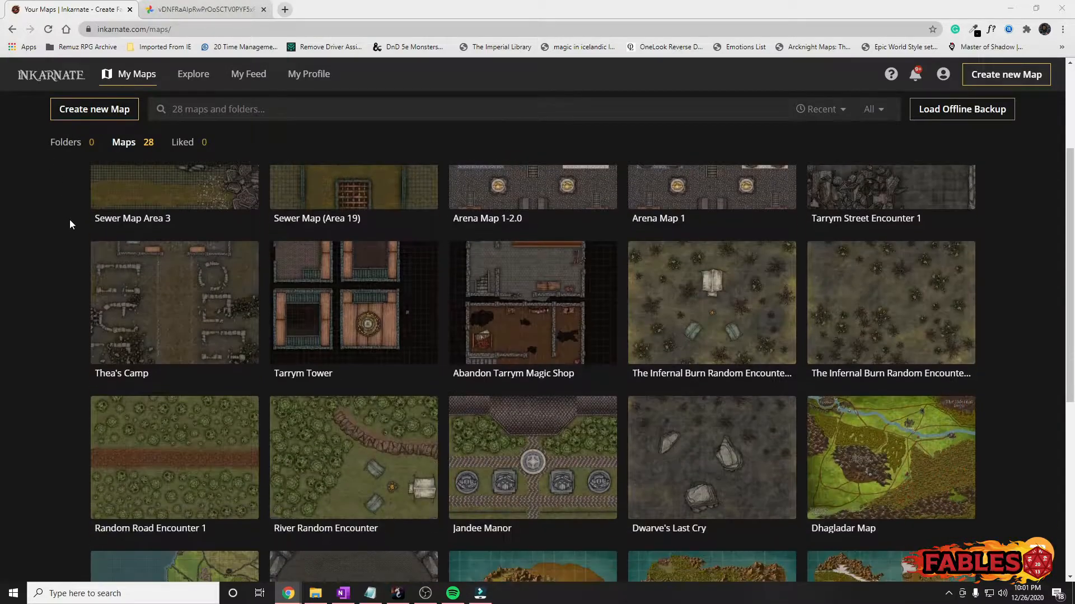
{"action": "scroll", "coordinate": [155, 406], "scroll_direction": "down", "scroll_amount": 3}
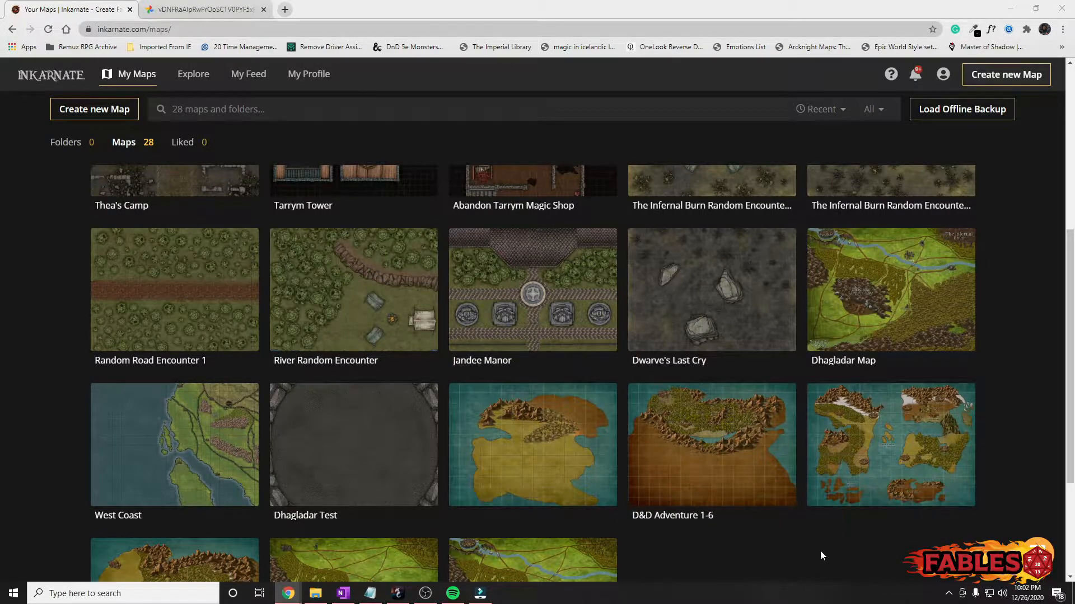
{"action": "scroll", "coordinate": [820, 550], "scroll_direction": "up", "scroll_amount": 1}
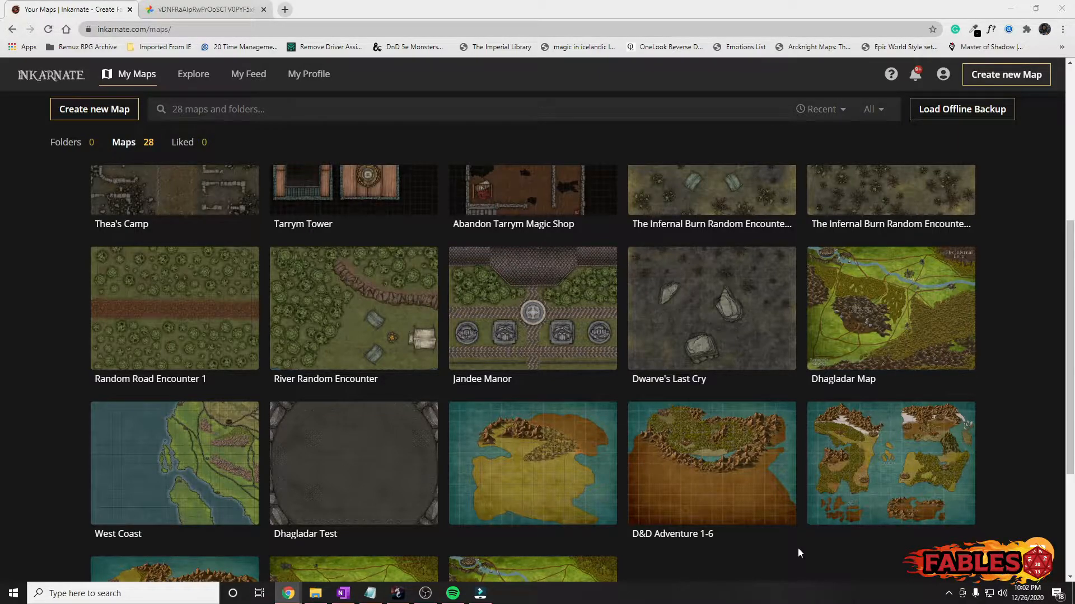
{"action": "scroll", "coordinate": [798, 549], "scroll_direction": "up", "scroll_amount": 7}
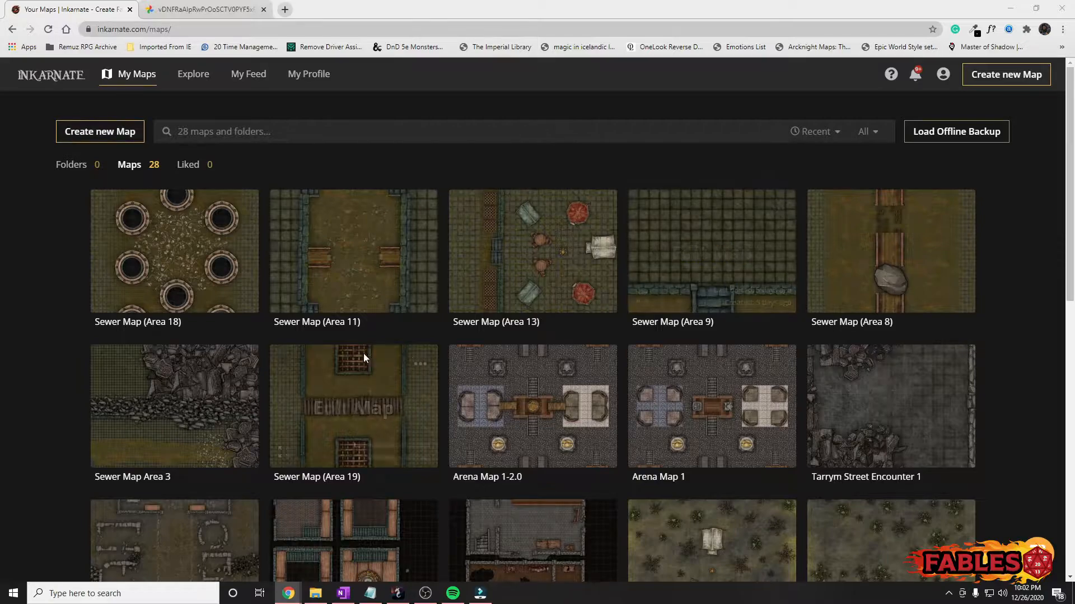
Step: Open the Jandee Manor map to view it in the editor, and return to the map list
{"action": "scroll", "coordinate": [374, 354], "scroll_direction": "down", "scroll_amount": 3}
{"action": "scroll", "coordinate": [41, 360], "scroll_direction": "down", "scroll_amount": 2}
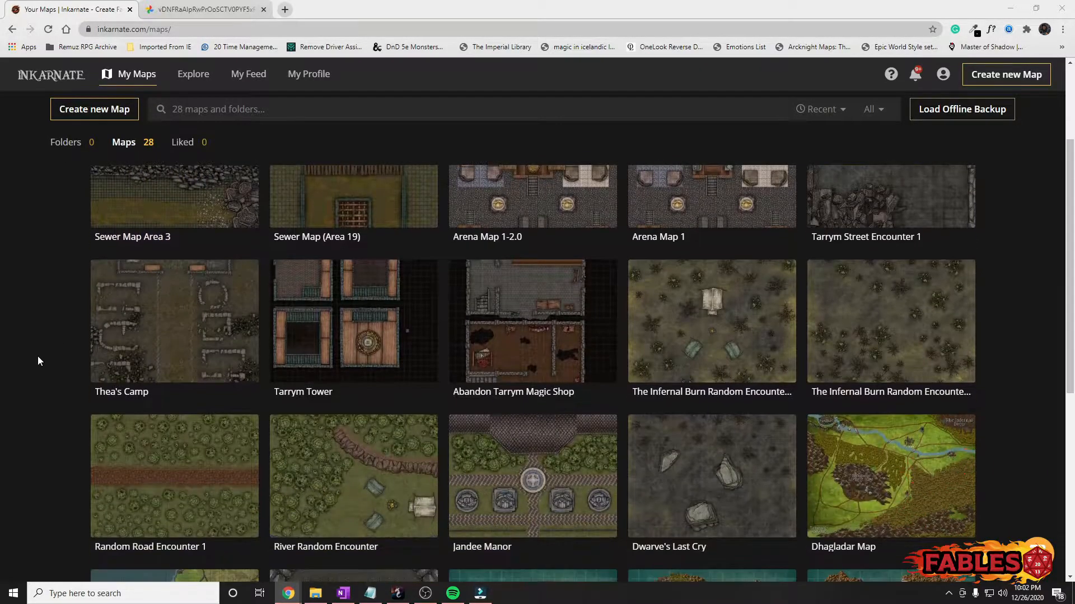
{"action": "scroll", "coordinate": [514, 421], "scroll_direction": "down", "scroll_amount": 1}
{"action": "left_click", "coordinate": [532, 424]}
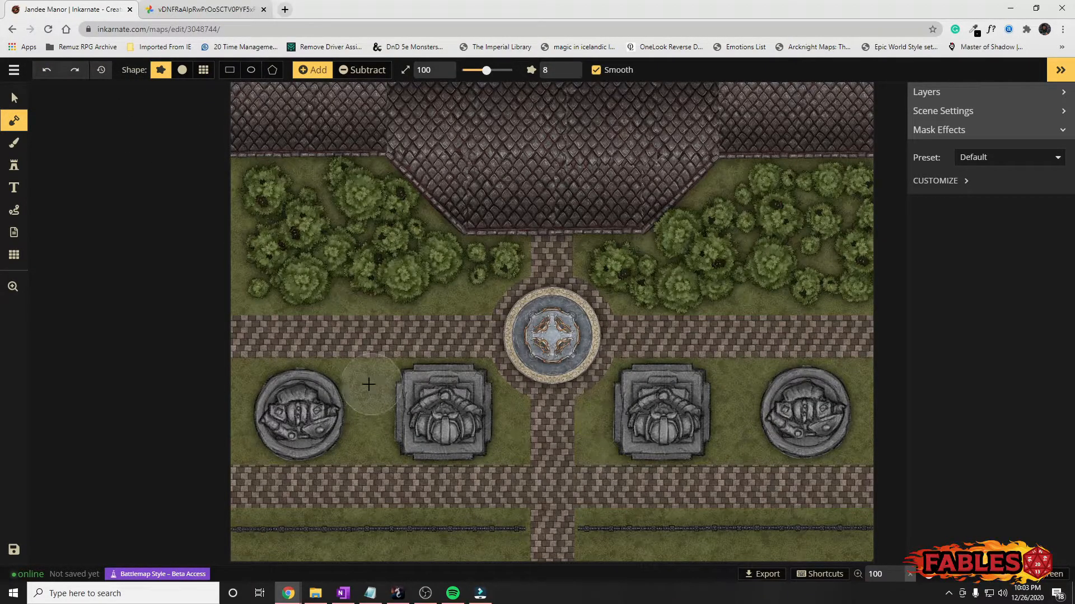
{"action": "left_click", "coordinate": [14, 69]}
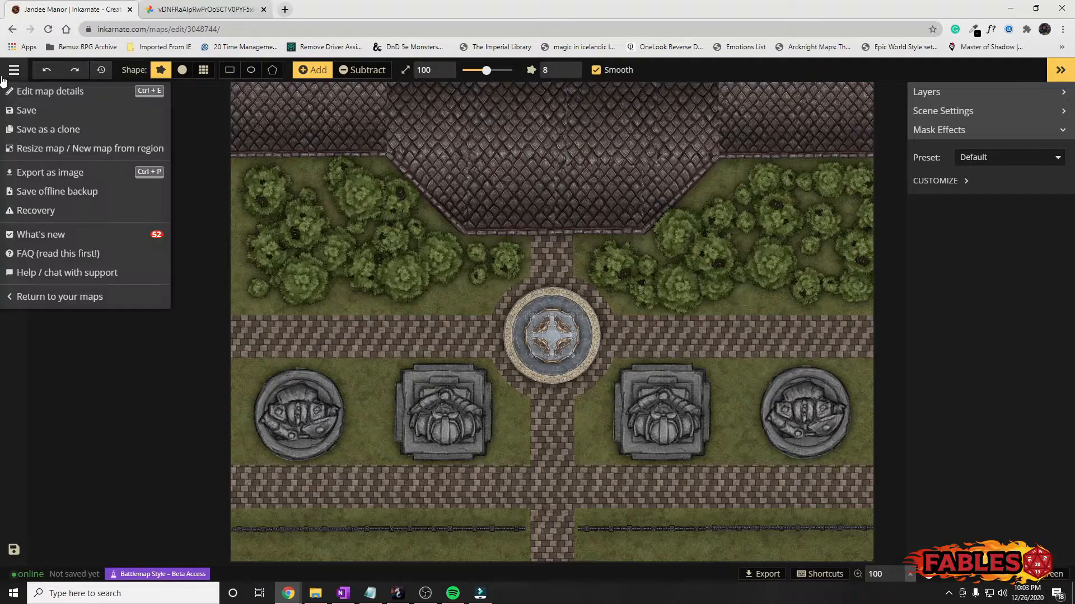
{"action": "left_click", "coordinate": [49, 297]}
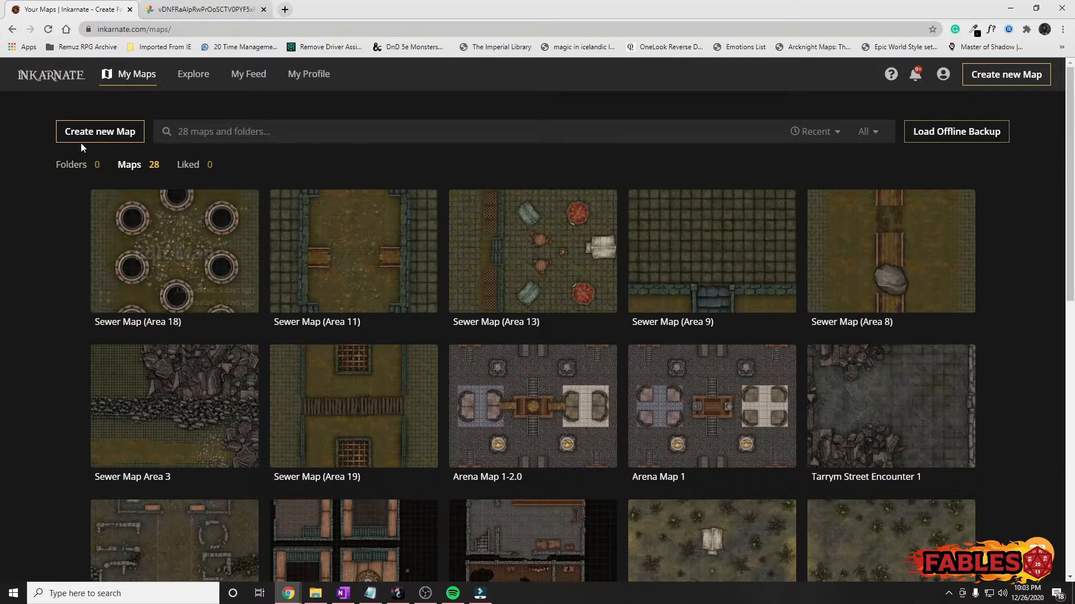
Step: Start a new map and choose the Fantasy Battlemap style for it
{"action": "left_click", "coordinate": [99, 132]}
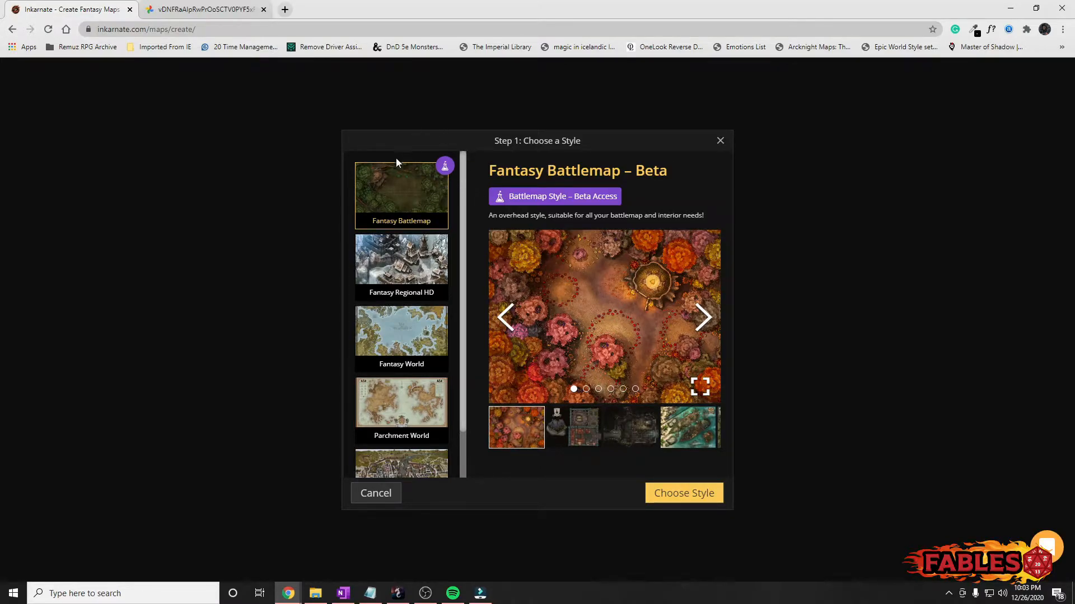
{"action": "left_click", "coordinate": [720, 138]}
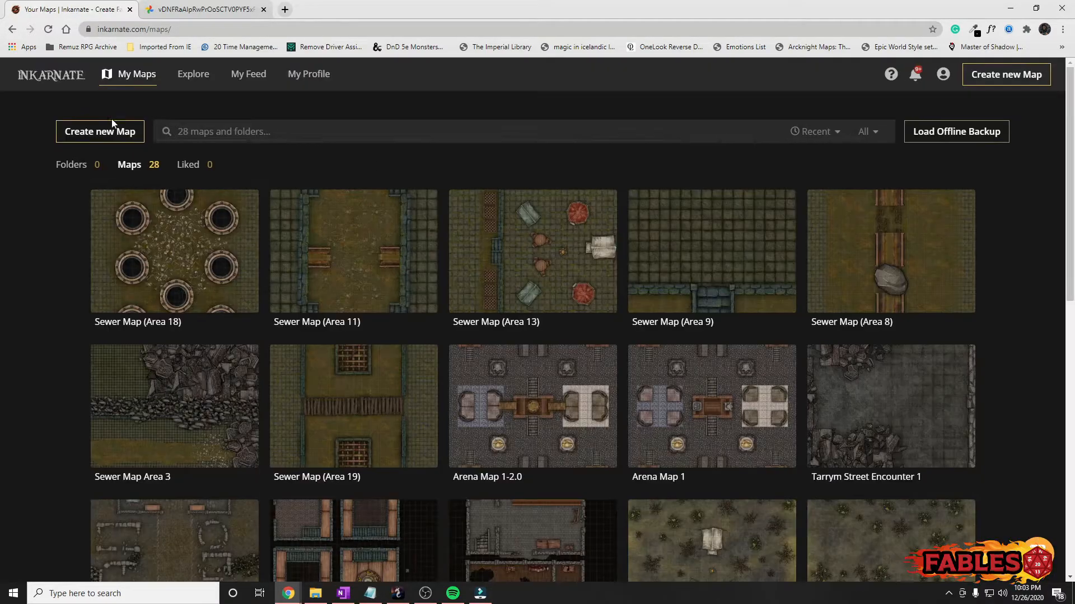
{"action": "left_click", "coordinate": [107, 126]}
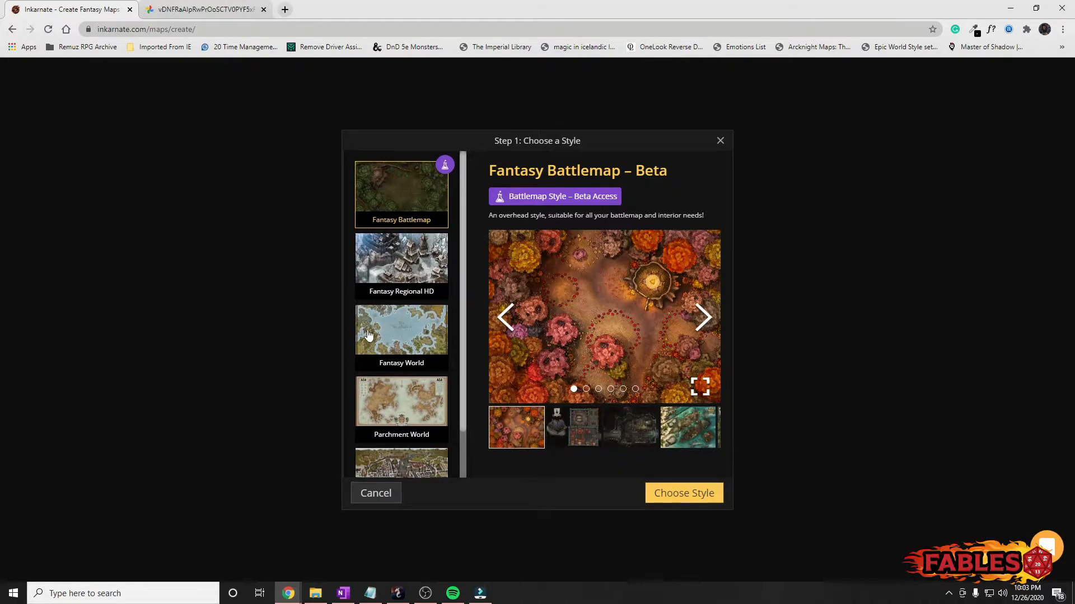
{"action": "scroll", "coordinate": [406, 350], "scroll_direction": "down", "scroll_amount": 1}
{"action": "scroll", "coordinate": [413, 414], "scroll_direction": "up", "scroll_amount": 1}
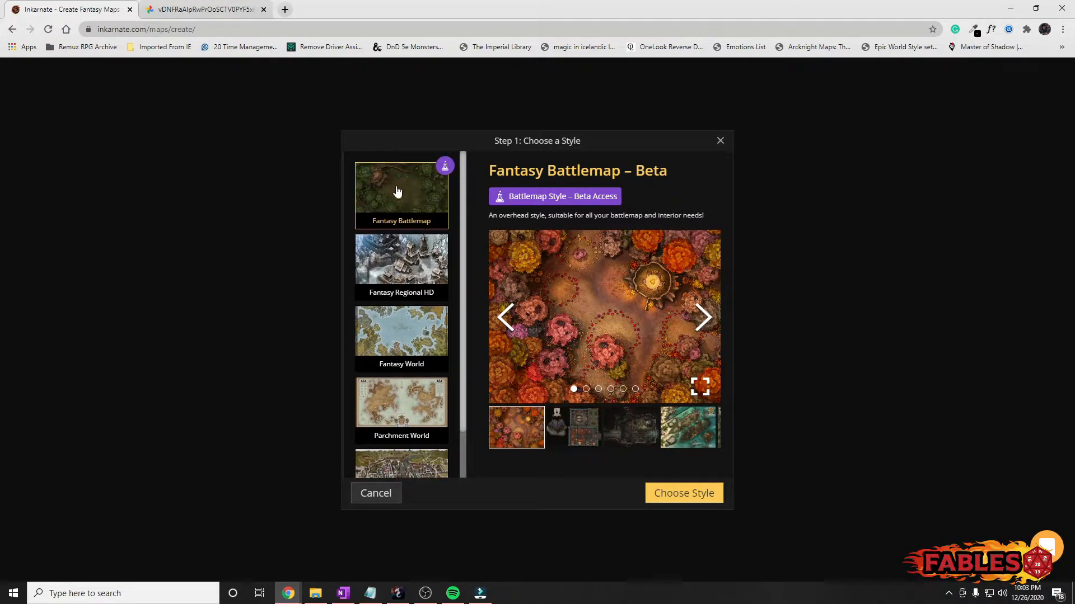
{"action": "left_click", "coordinate": [688, 495]}
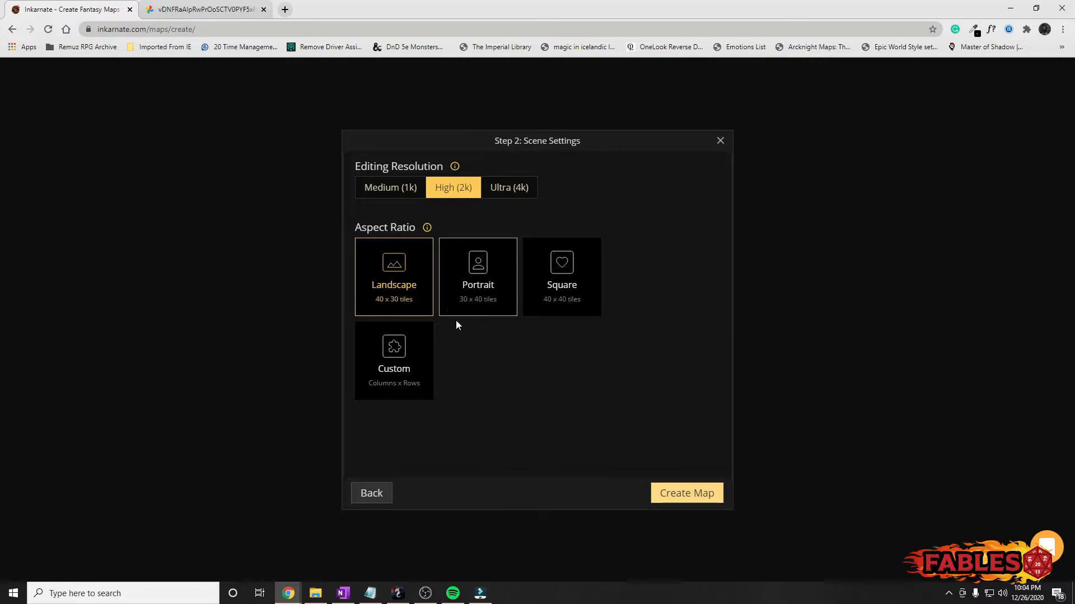
Step: Check the hand-drawn forge sketch and create the map with the Square 40 x 40 tiles aspect ratio at High (2k) resolution
{"action": "left_click", "coordinate": [216, 8]}
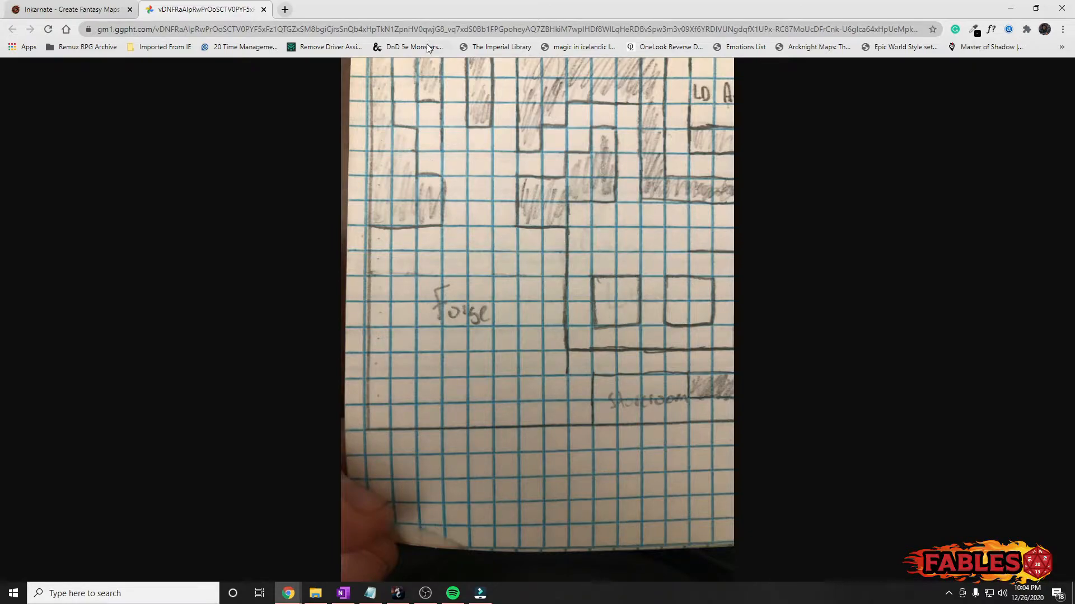
{"action": "left_click", "coordinate": [73, 9]}
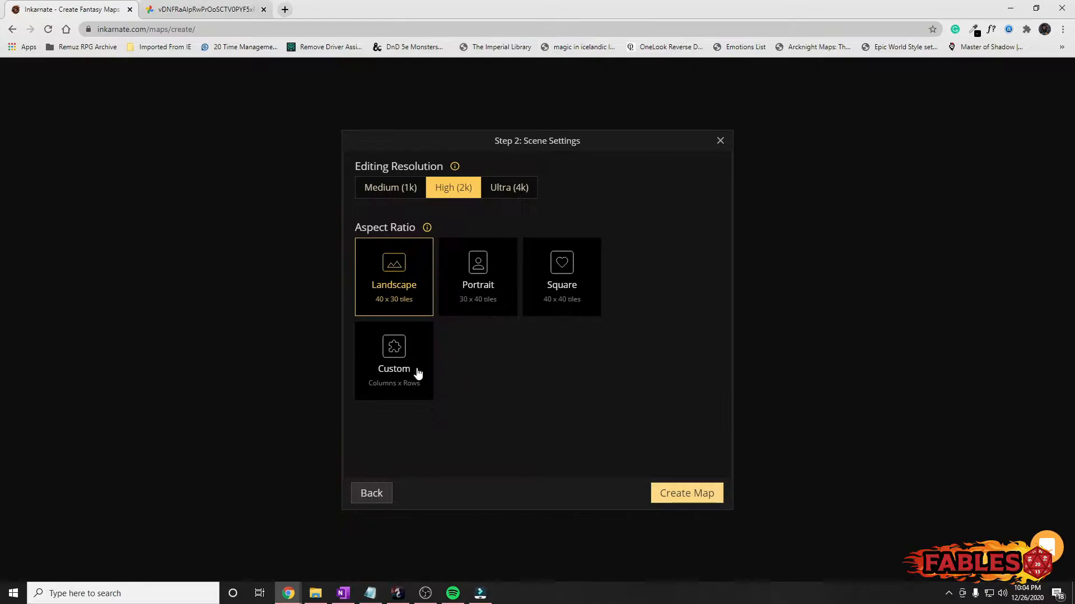
{"action": "left_click", "coordinate": [566, 292]}
{"action": "left_click", "coordinate": [681, 496]}
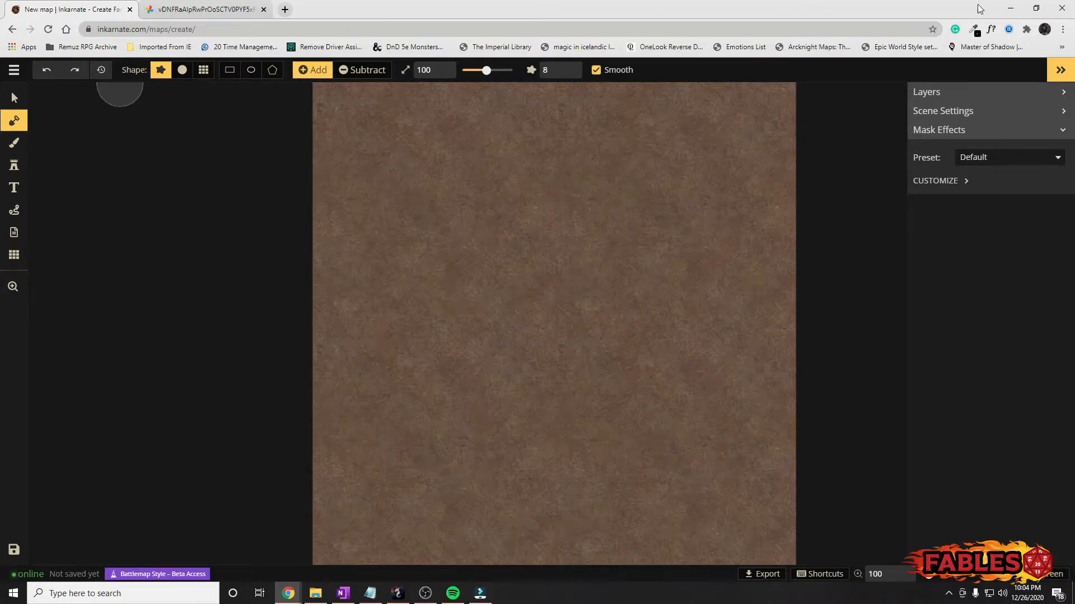
Step: Show the square grid on the map and set it to 8 columns and 8 rows, checking the hand-drawn sketch
{"action": "left_click", "coordinate": [14, 254]}
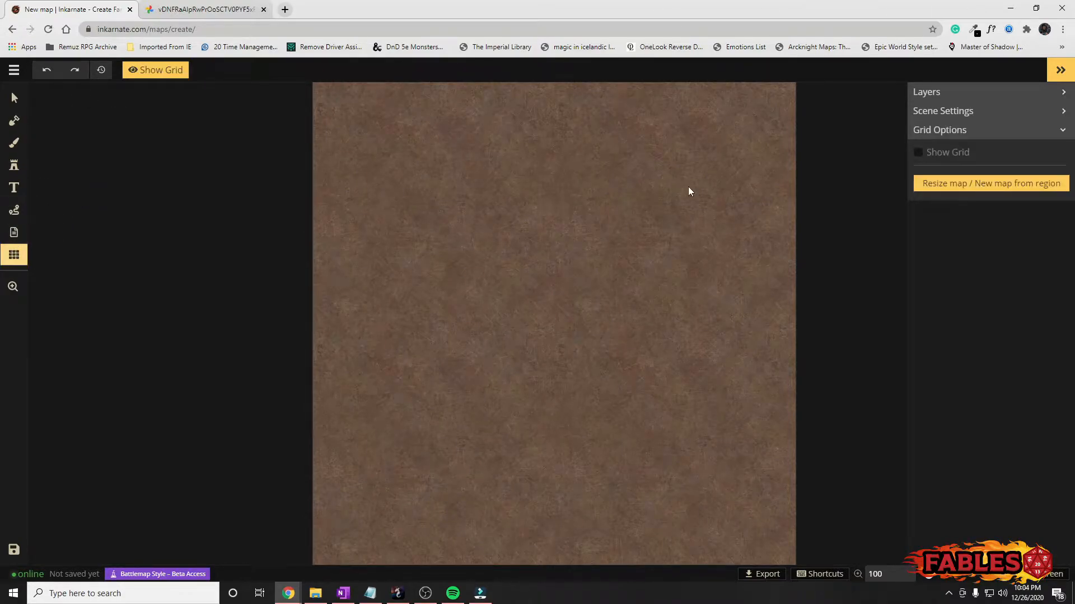
{"action": "left_click", "coordinate": [919, 152]}
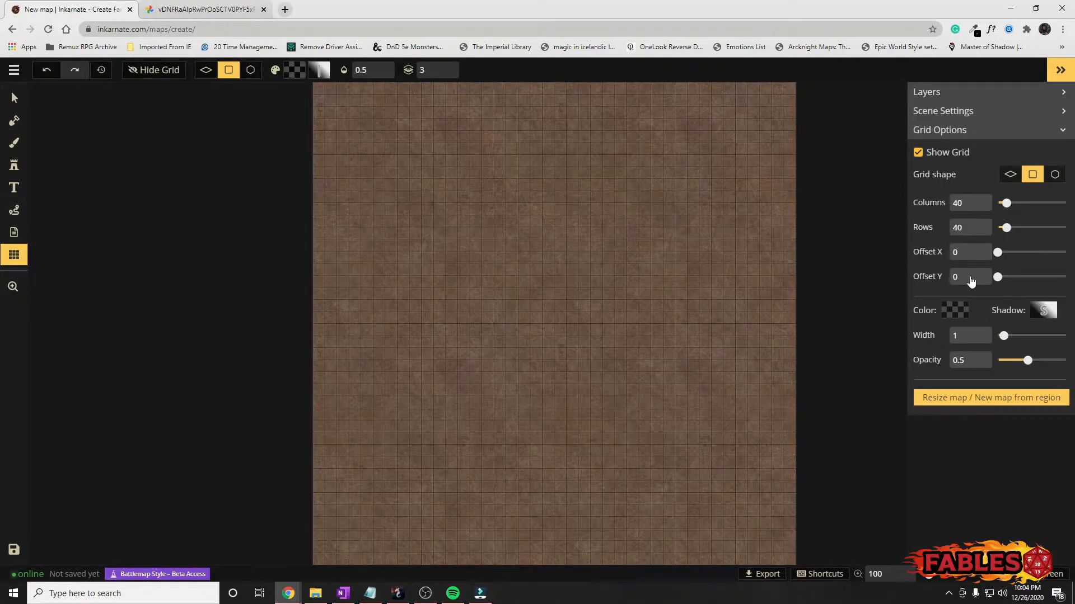
{"action": "double_click", "coordinate": [959, 203]}
{"action": "type", "text": "8"}
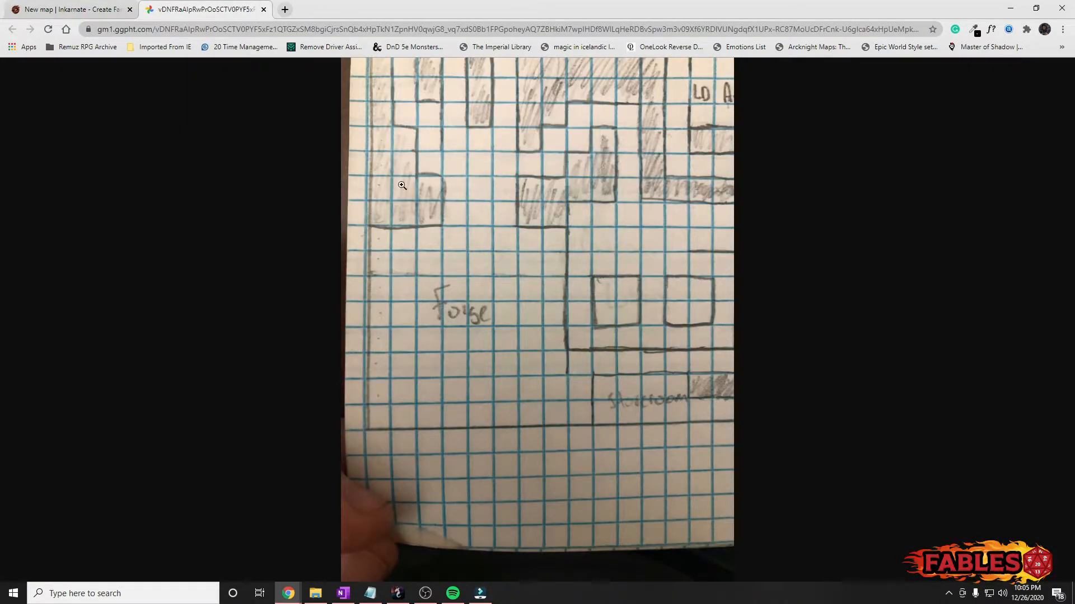
{"action": "left_click", "coordinate": [70, 9]}
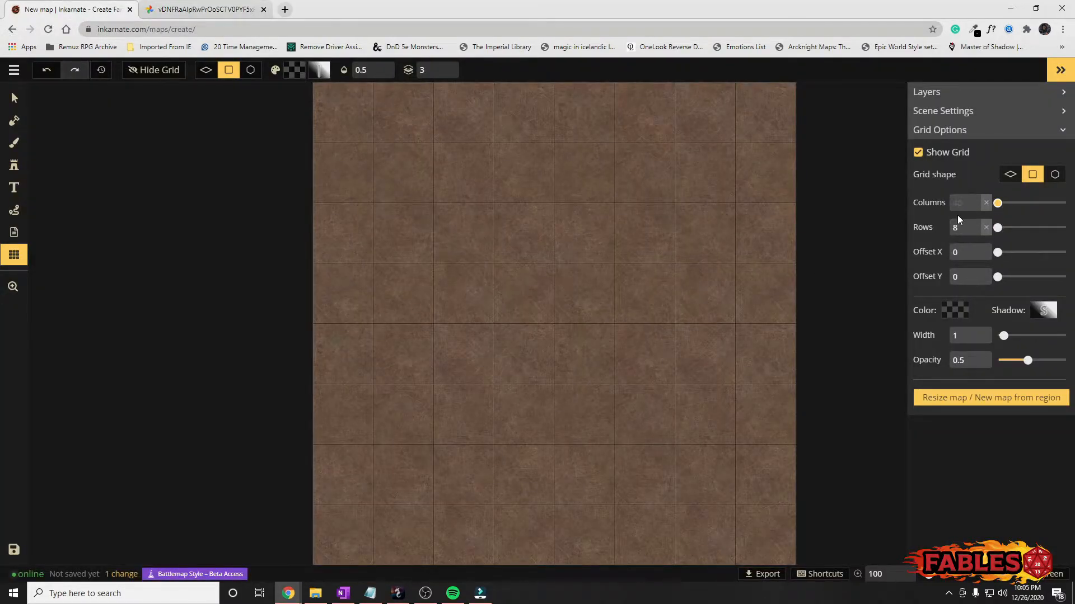
{"action": "left_click", "coordinate": [13, 97]}
{"action": "left_click_drag", "start_coordinate": [336, 180], "coordinate": [628, 362]}
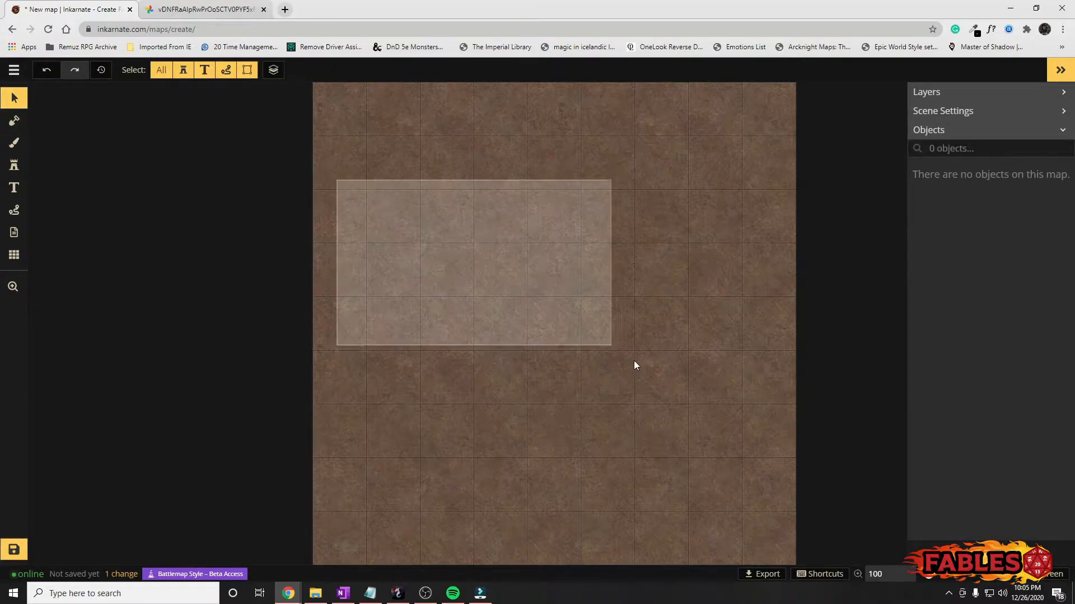
{"action": "left_click", "coordinate": [6, 121]}
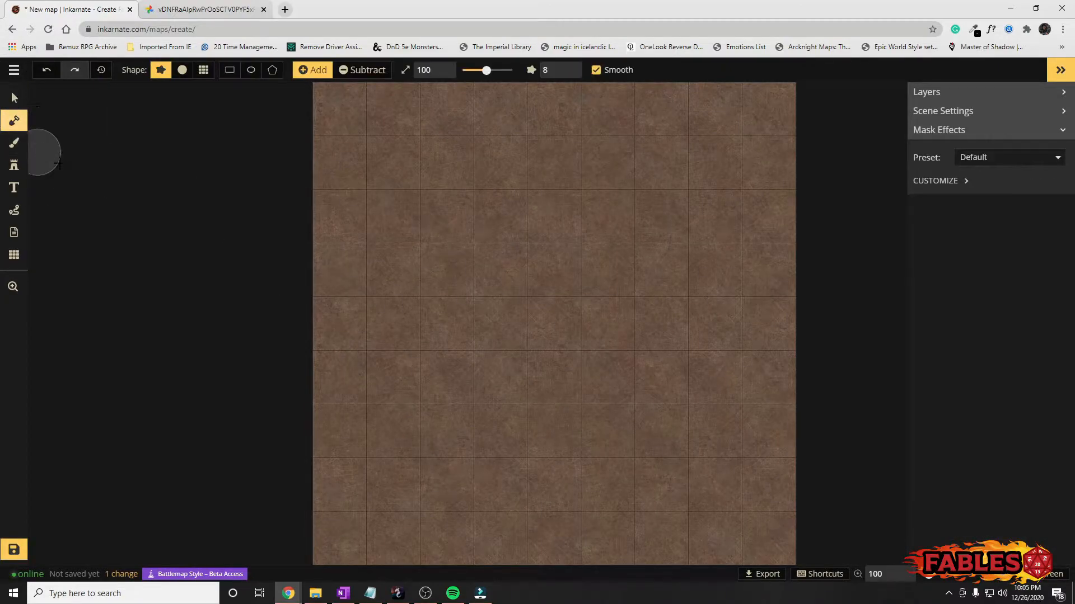
Step: Browse the Fantasy Battlemap brush textures in the texture catalog and close it without choosing another one
{"action": "left_click", "coordinate": [14, 143]}
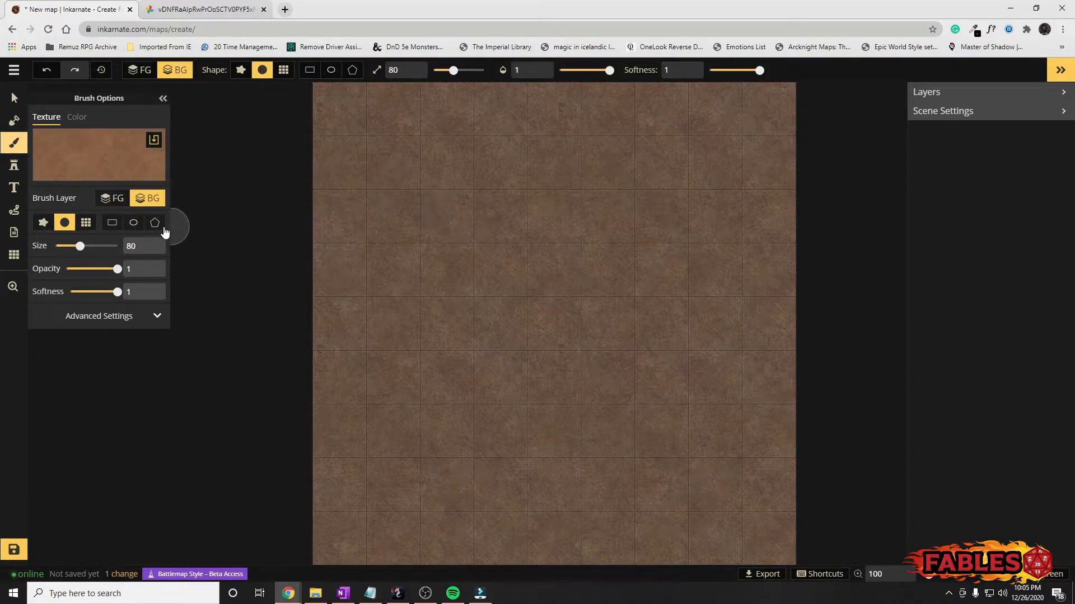
{"action": "left_click", "coordinate": [103, 167]}
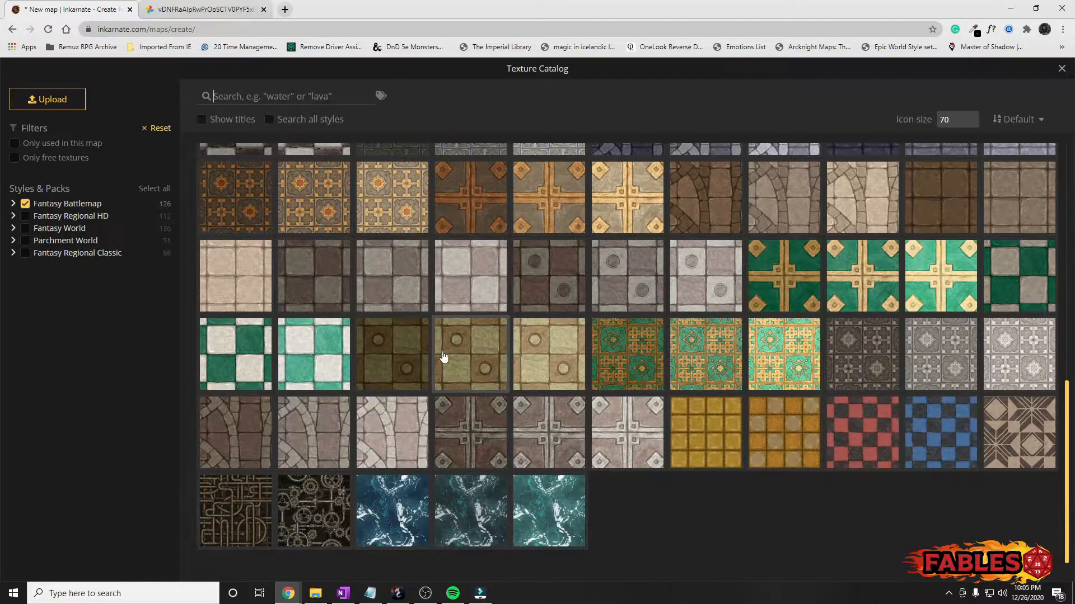
{"action": "scroll", "coordinate": [456, 360], "scroll_direction": "up", "scroll_amount": 5}
{"action": "scroll", "coordinate": [504, 280], "scroll_direction": "up", "scroll_amount": 4}
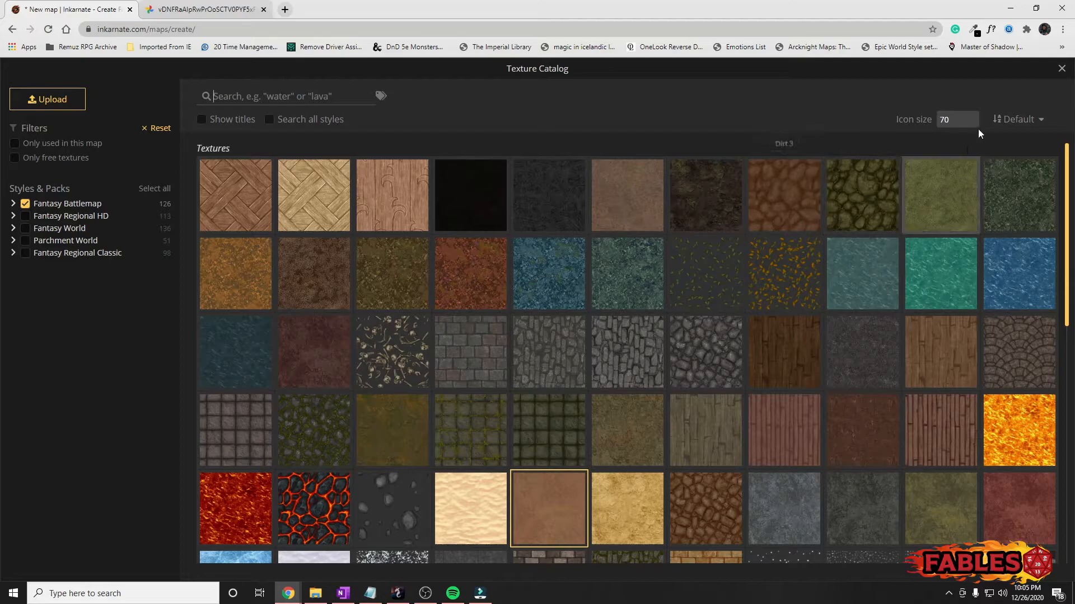
{"action": "left_click", "coordinate": [1061, 68]}
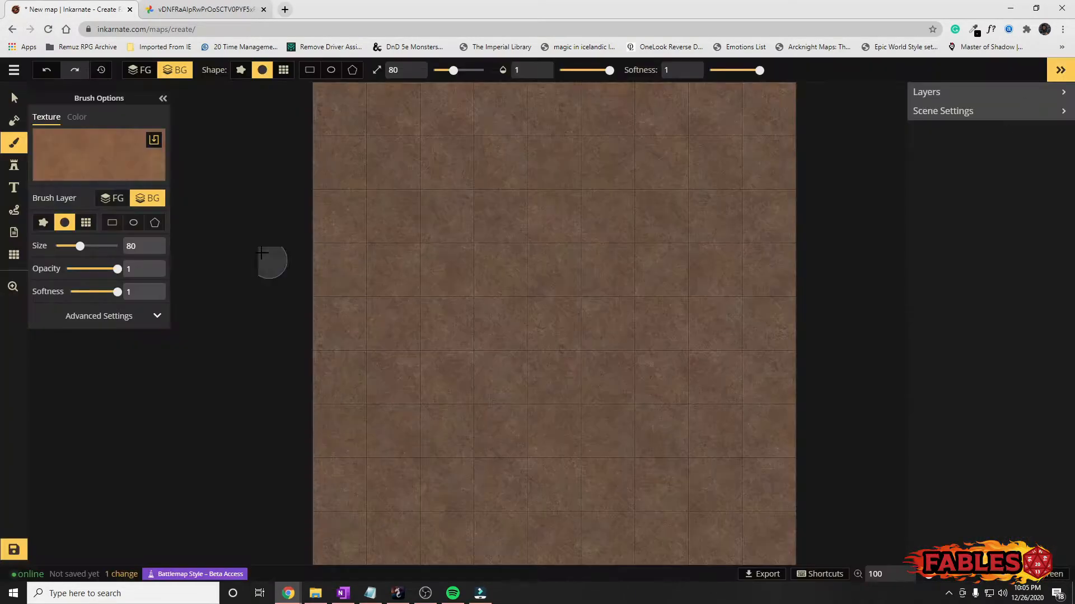
Step: Add a rounded foreground patch to the upper middle of the map with the mask tool at size 100
{"action": "left_click", "coordinate": [14, 121]}
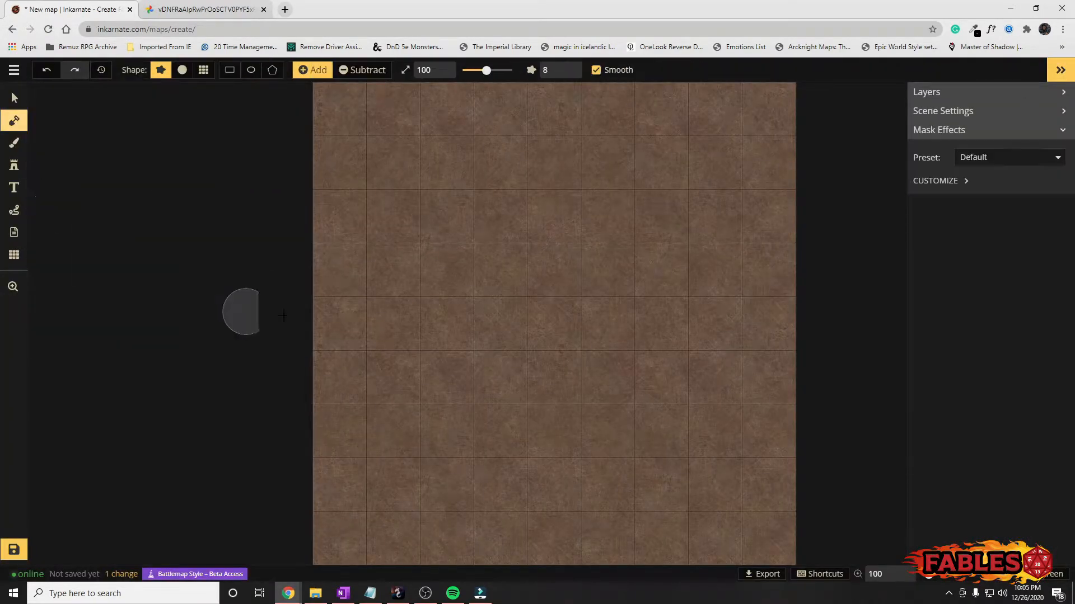
{"action": "mouse_move", "coordinate": [437, 184]}
{"action": "left_mouse_down"}
{"action": "mouse_move", "coordinate": [542, 213]}
{"action": "mouse_move", "coordinate": [503, 224]}
{"action": "left_mouse_up"}
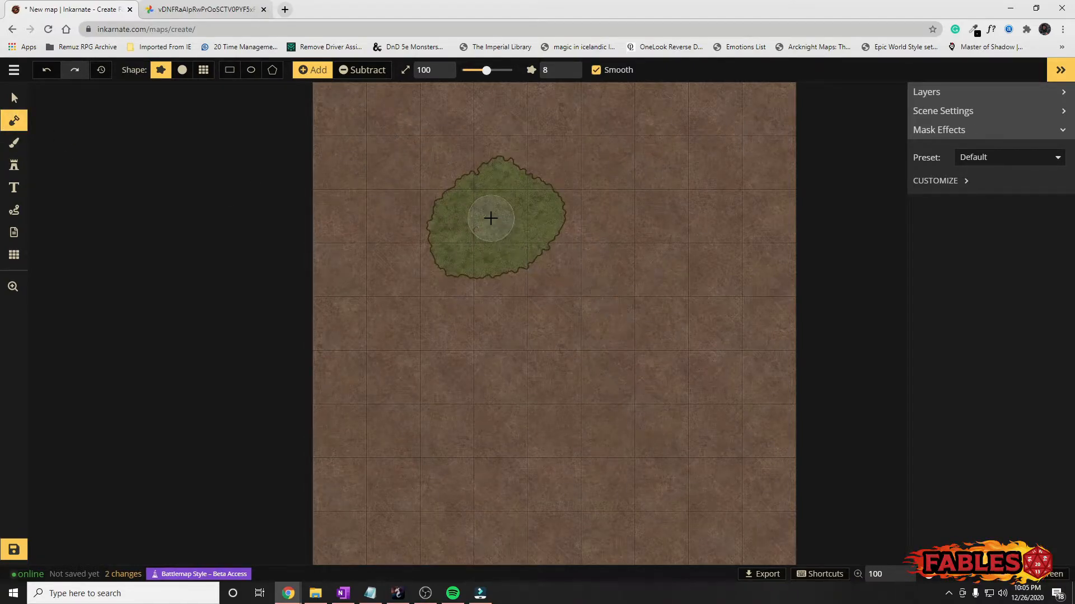
Step: Choose the reddish-brown woven wood floor texture and brush a ring of it on the background layer around the green patch at size 80
{"action": "left_click", "coordinate": [15, 144]}
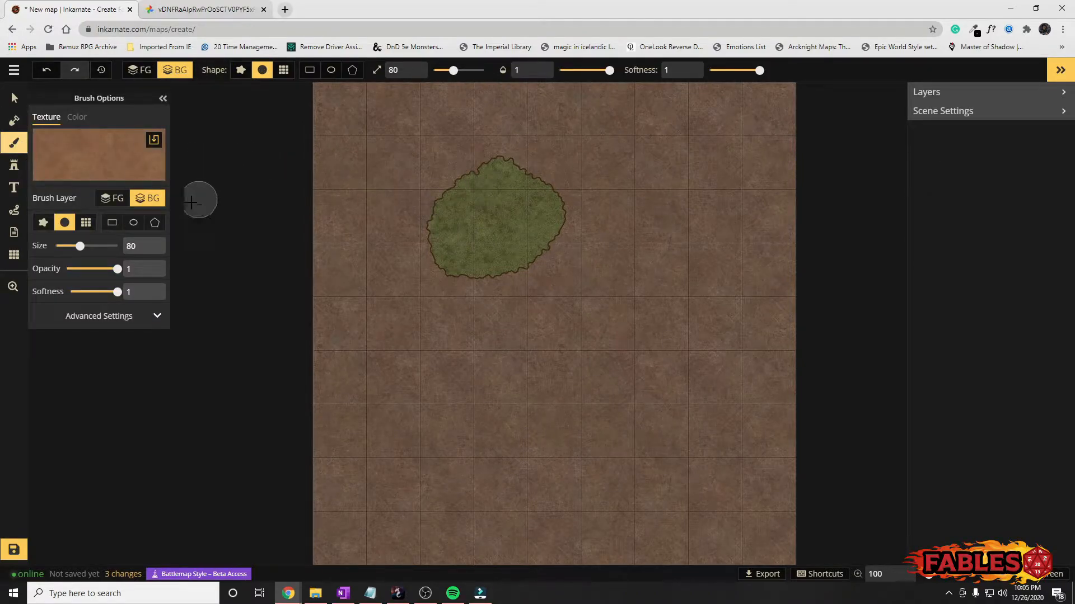
{"action": "left_click", "coordinate": [99, 168]}
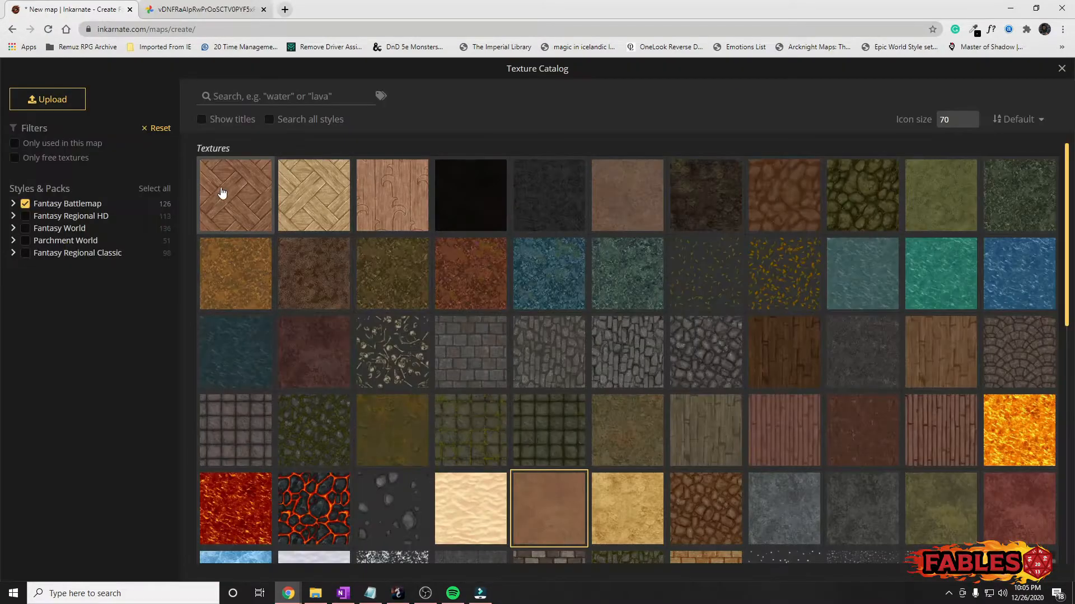
{"action": "left_click", "coordinate": [220, 192]}
{"action": "mouse_move", "coordinate": [431, 126]}
{"action": "left_mouse_down"}
{"action": "mouse_move", "coordinate": [388, 147]}
{"action": "mouse_move", "coordinate": [395, 319]}
{"action": "mouse_move", "coordinate": [521, 336]}
{"action": "left_mouse_up"}
{"action": "mouse_move", "coordinate": [610, 205]}
{"action": "left_mouse_down"}
{"action": "mouse_move", "coordinate": [517, 113]}
{"action": "mouse_move", "coordinate": [408, 128]}
{"action": "mouse_move", "coordinate": [508, 110]}
{"action": "mouse_move", "coordinate": [599, 189]}
{"action": "mouse_move", "coordinate": [577, 300]}
{"action": "mouse_move", "coordinate": [479, 334]}
{"action": "mouse_move", "coordinate": [361, 275]}
{"action": "mouse_move", "coordinate": [385, 148]}
{"action": "mouse_move", "coordinate": [442, 134]}
{"action": "left_mouse_up"}
Step: Brush the wood texture on the foreground layer inside the green patch, and on the background layer across the patch's edge
{"action": "left_click", "coordinate": [112, 242]}
{"action": "mouse_move", "coordinate": [480, 269]}
{"action": "left_mouse_down"}
{"action": "mouse_move", "coordinate": [490, 197]}
{"action": "mouse_move", "coordinate": [524, 231]}
{"action": "left_mouse_up"}
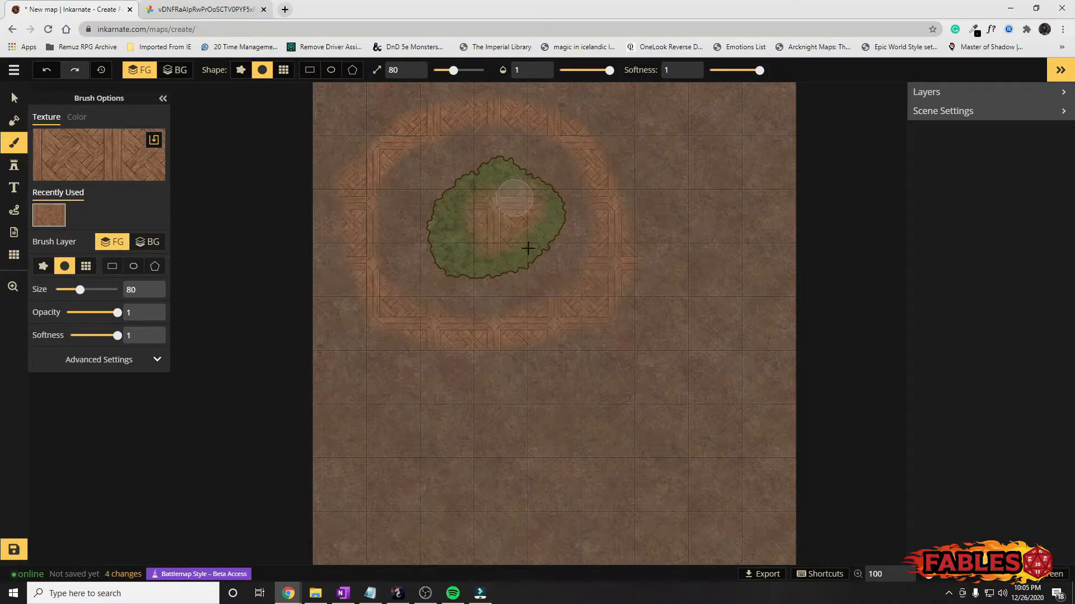
{"action": "left_click", "coordinate": [147, 242]}
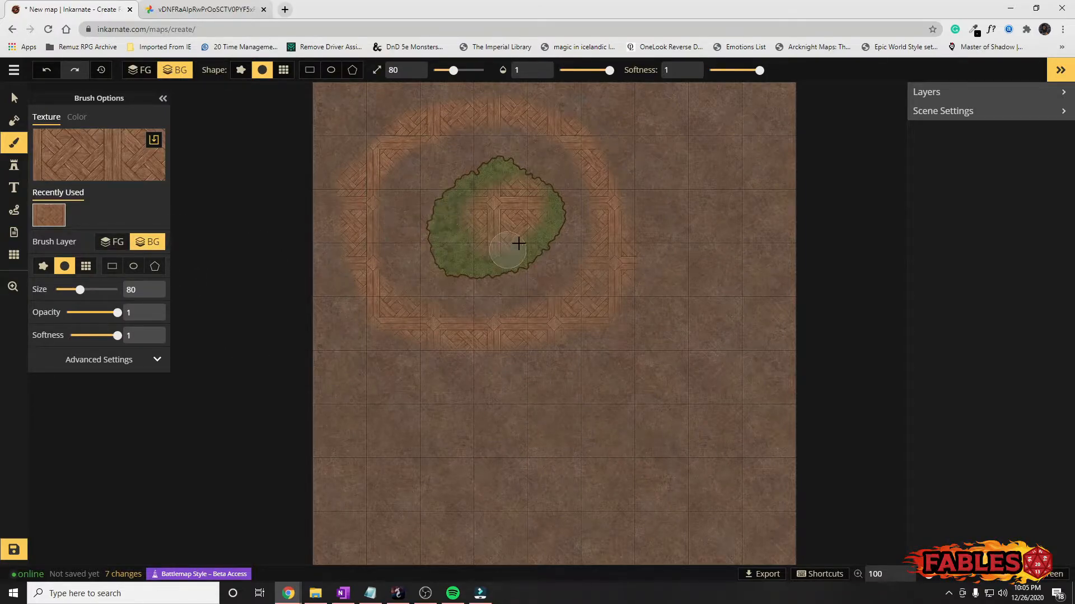
{"action": "mouse_move", "coordinate": [479, 286]}
{"action": "left_mouse_down"}
{"action": "mouse_move", "coordinate": [403, 263]}
{"action": "mouse_move", "coordinate": [472, 224]}
{"action": "left_mouse_up"}
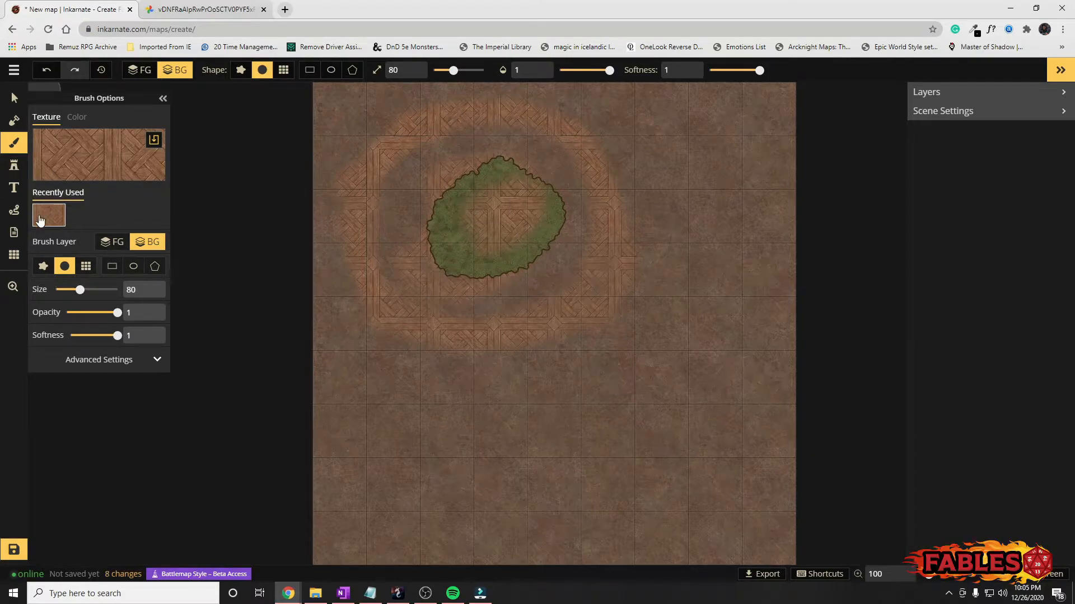
Step: Add foreground over the entire map with the mask tool at size 200
{"action": "left_click", "coordinate": [11, 127]}
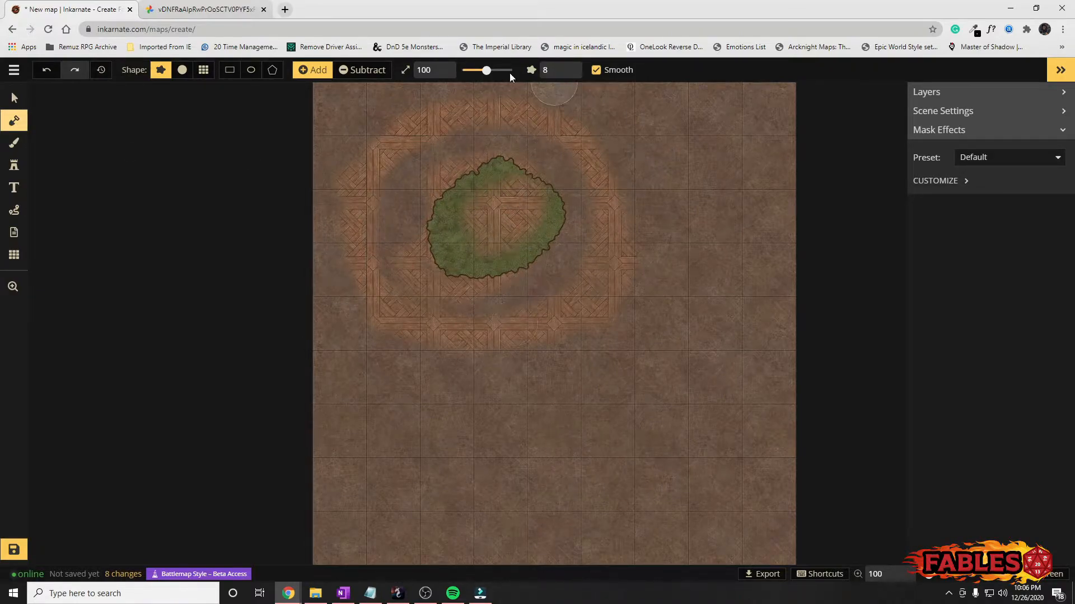
{"action": "left_click_drag", "start_coordinate": [489, 70], "coordinate": [512, 69]}
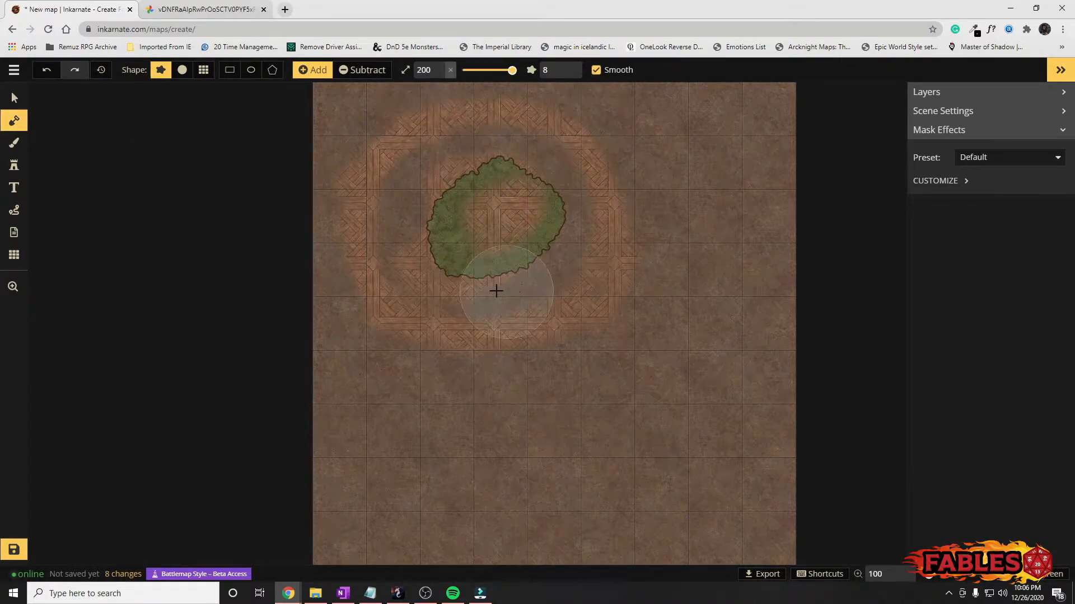
{"action": "mouse_move", "coordinate": [329, 99]}
{"action": "left_mouse_down"}
{"action": "mouse_move", "coordinate": [760, 124]}
{"action": "mouse_move", "coordinate": [331, 207]}
{"action": "mouse_move", "coordinate": [821, 226]}
{"action": "mouse_move", "coordinate": [582, 187]}
{"action": "mouse_move", "coordinate": [767, 336]}
{"action": "mouse_move", "coordinate": [368, 263]}
{"action": "mouse_move", "coordinate": [934, 373]}
{"action": "mouse_move", "coordinate": [266, 377]}
{"action": "mouse_move", "coordinate": [420, 446]}
{"action": "mouse_move", "coordinate": [706, 436]}
{"action": "mouse_move", "coordinate": [258, 514]}
{"action": "mouse_move", "coordinate": [942, 571]}
{"action": "mouse_move", "coordinate": [905, 574]}
{"action": "left_mouse_up"}
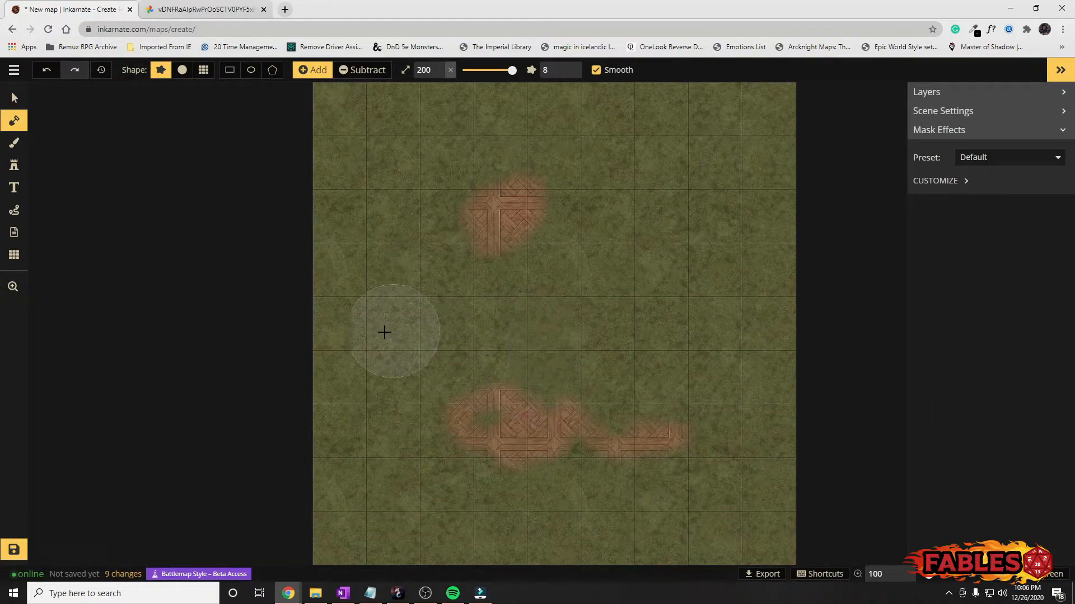
Step: Choose Stone Wall Texture 2 as the brush texture and set the brush to paint on the foreground layer
{"action": "left_click", "coordinate": [14, 142]}
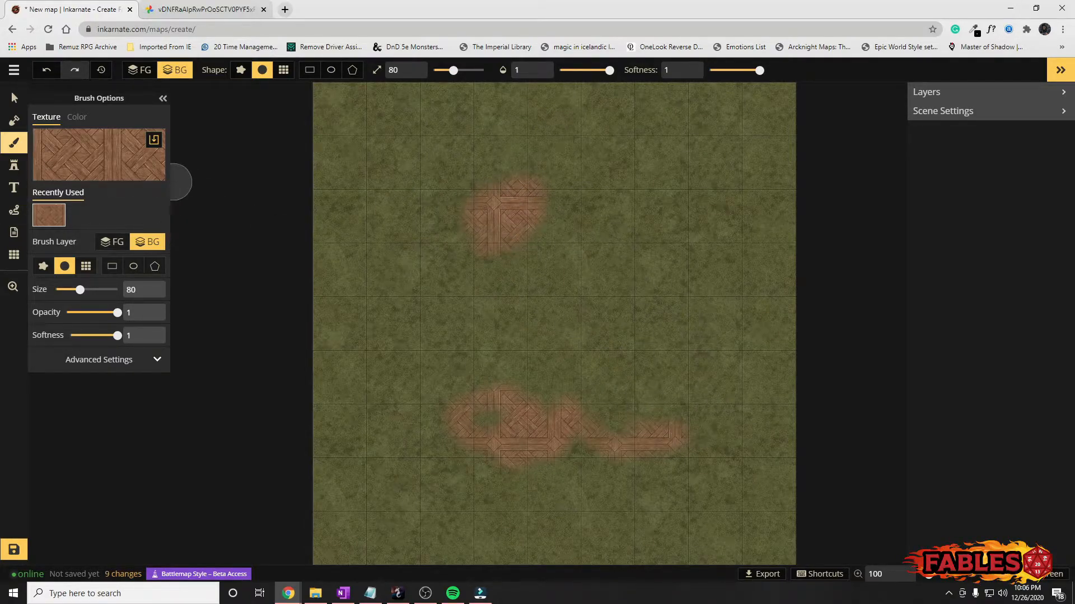
{"action": "left_click", "coordinate": [20, 169]}
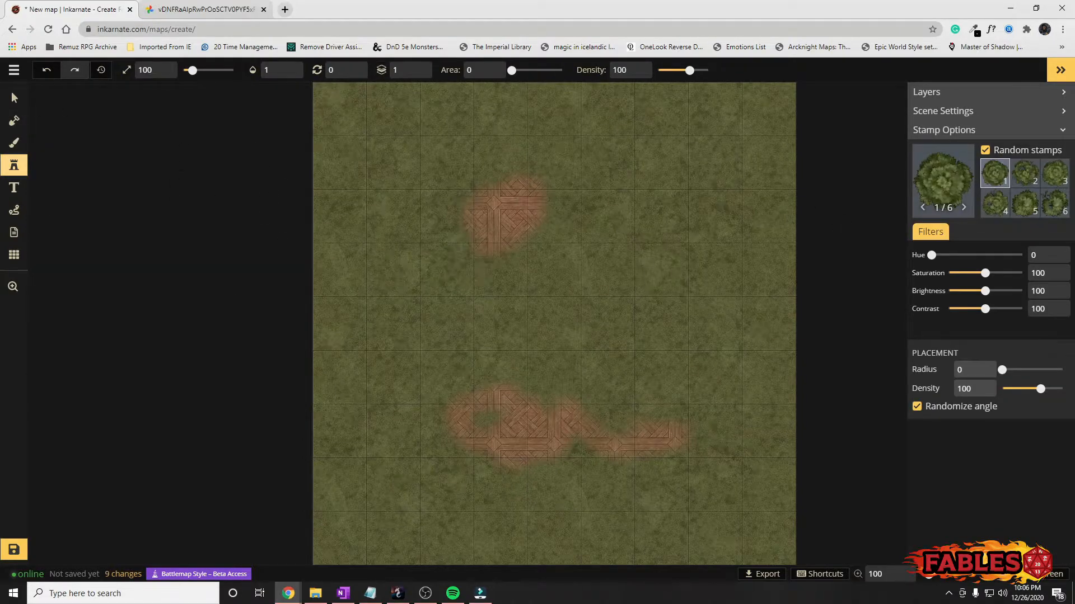
{"action": "left_click", "coordinate": [25, 142]}
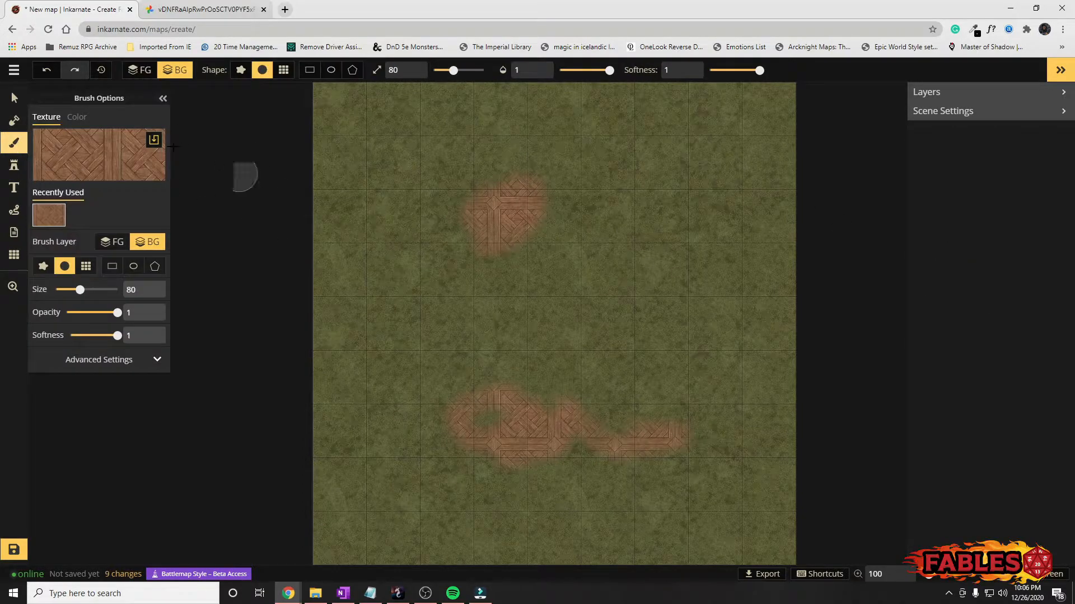
{"action": "left_click", "coordinate": [89, 148]}
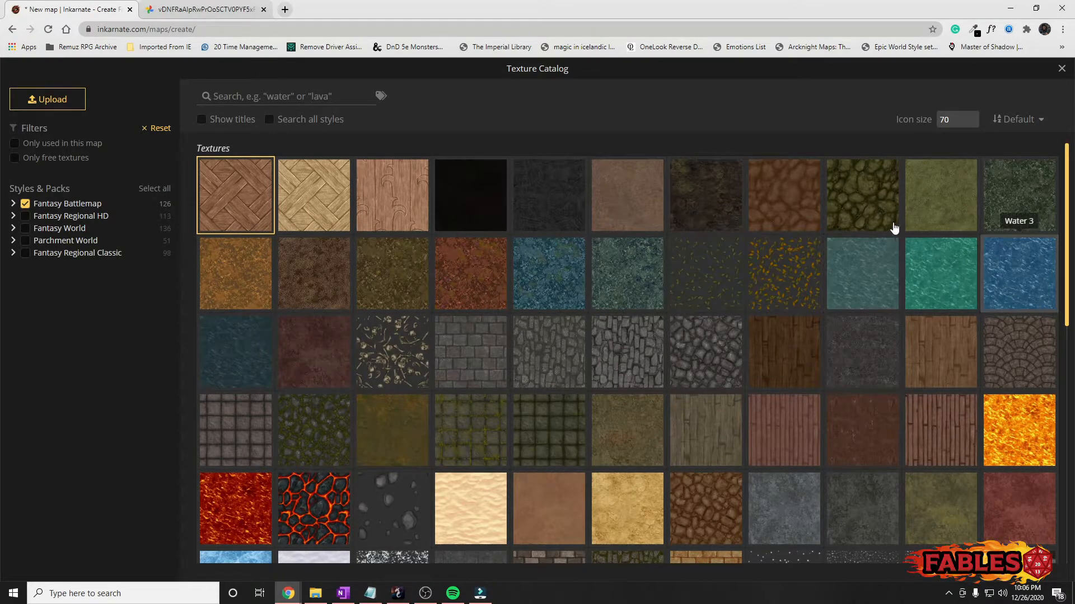
{"action": "scroll", "coordinate": [766, 466], "scroll_direction": "down", "scroll_amount": 1}
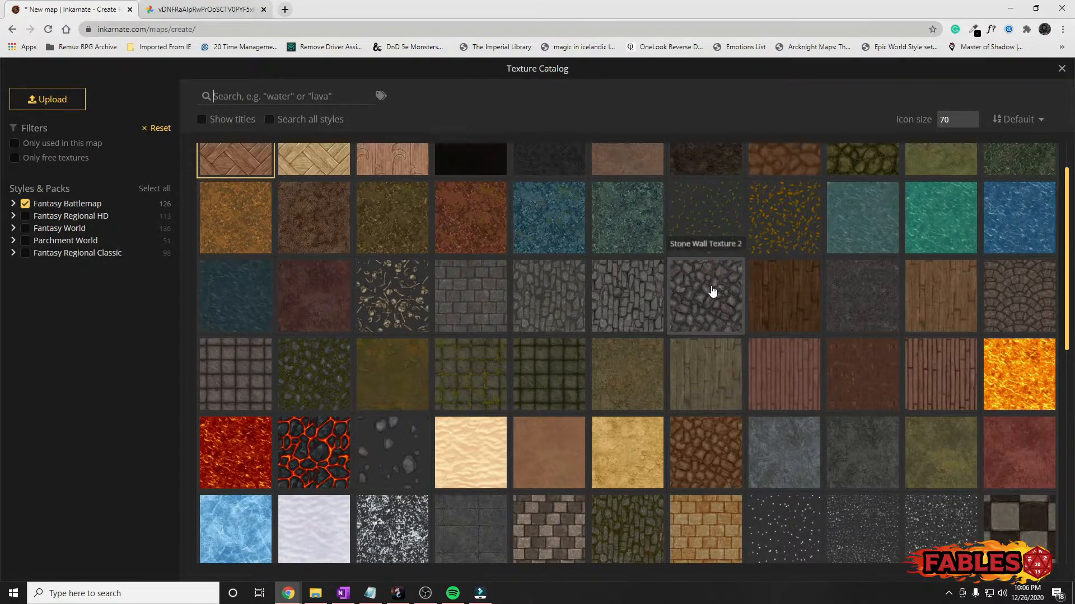
{"action": "left_click", "coordinate": [709, 283]}
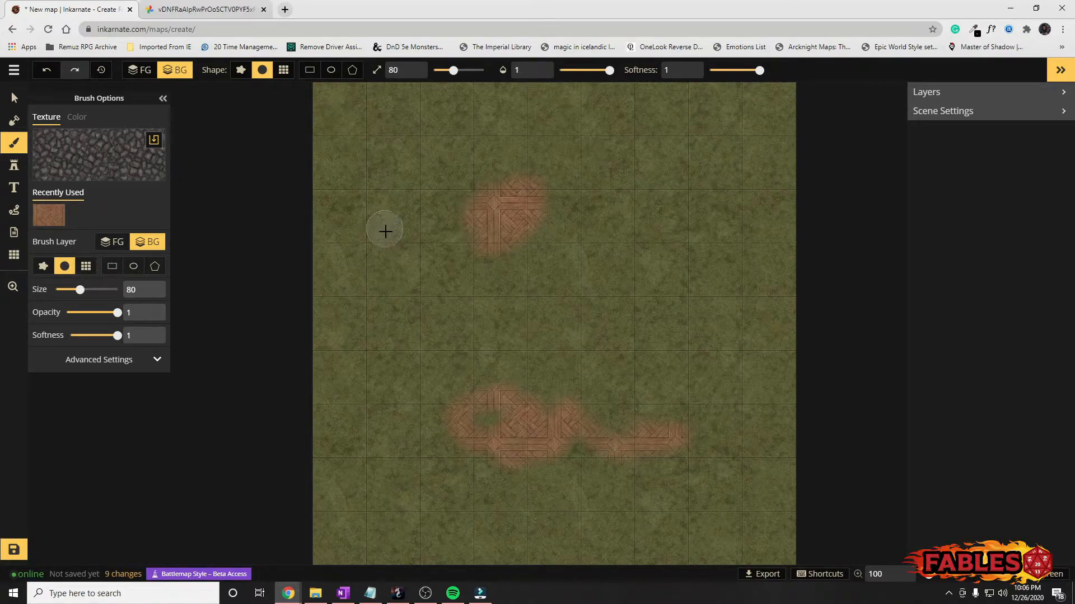
{"action": "left_click", "coordinate": [210, 272]}
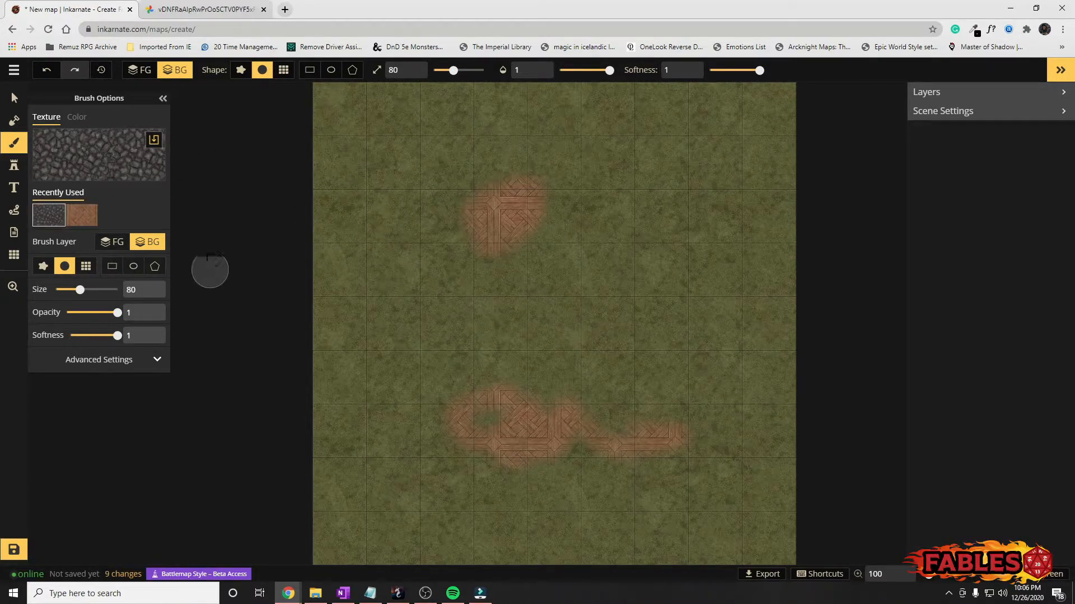
{"action": "left_click", "coordinate": [118, 242]}
Step: Brush looping stone strokes across the upper middle of the map and dab soft-edged stone spots just left of them
{"action": "mouse_move", "coordinate": [451, 219]}
{"action": "left_mouse_down"}
{"action": "mouse_move", "coordinate": [416, 313]}
{"action": "mouse_move", "coordinate": [636, 280]}
{"action": "mouse_move", "coordinate": [453, 303]}
{"action": "mouse_move", "coordinate": [557, 244]}
{"action": "mouse_move", "coordinate": [465, 235]}
{"action": "mouse_move", "coordinate": [409, 311]}
{"action": "left_mouse_up"}
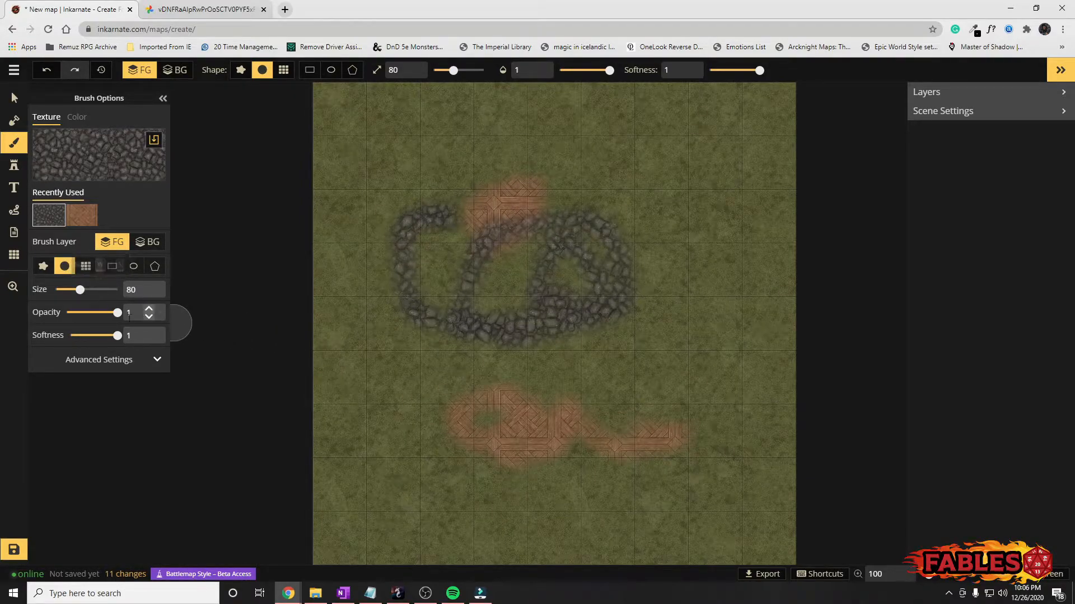
{"action": "scroll", "coordinate": [365, 319], "scroll_direction": "up", "scroll_amount": 5}
{"action": "scroll", "coordinate": [404, 249], "scroll_direction": "up", "scroll_amount": 2}
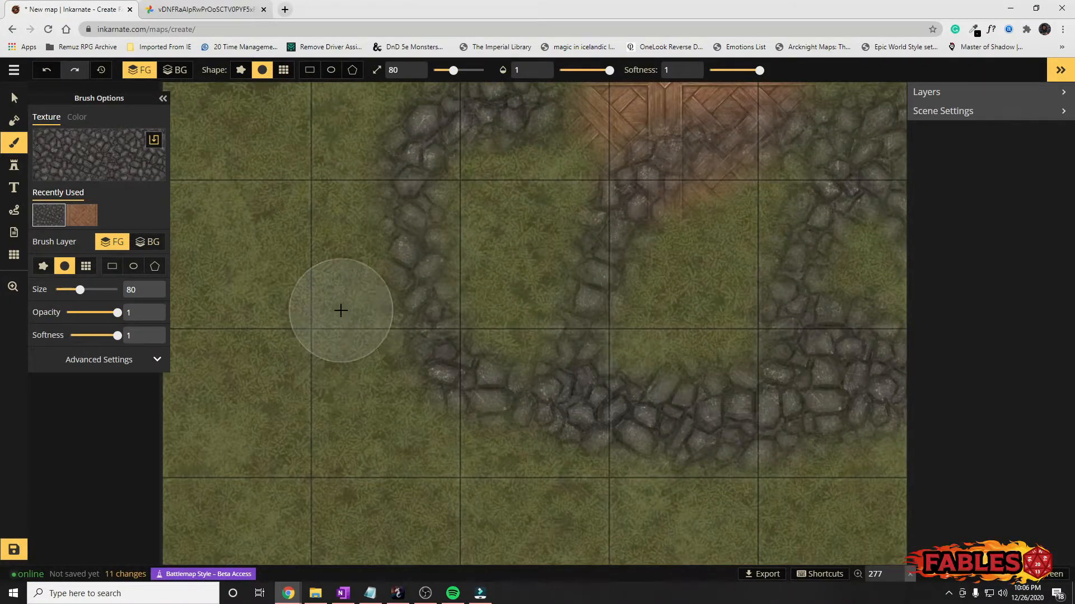
{"action": "left_click_drag", "start_coordinate": [291, 252], "coordinate": [286, 368]}
{"action": "left_click", "coordinate": [290, 364]}
{"action": "left_click", "coordinate": [292, 363]}
{"action": "left_click", "coordinate": [291, 363]}
{"action": "left_click", "coordinate": [291, 252]}
{"action": "left_click", "coordinate": [290, 252]}
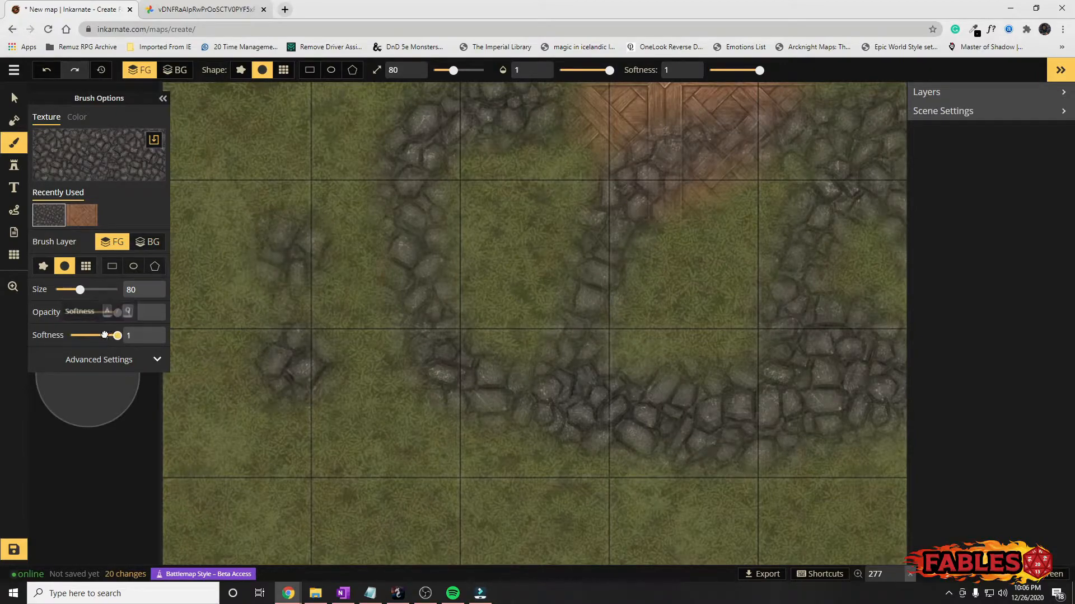
Step: Set the brush softness to 0 and dab a hard-edged chain of stone spots down the left part of the map
{"action": "left_click_drag", "start_coordinate": [112, 334], "coordinate": [69, 336]}
{"action": "left_click", "coordinate": [269, 221]}
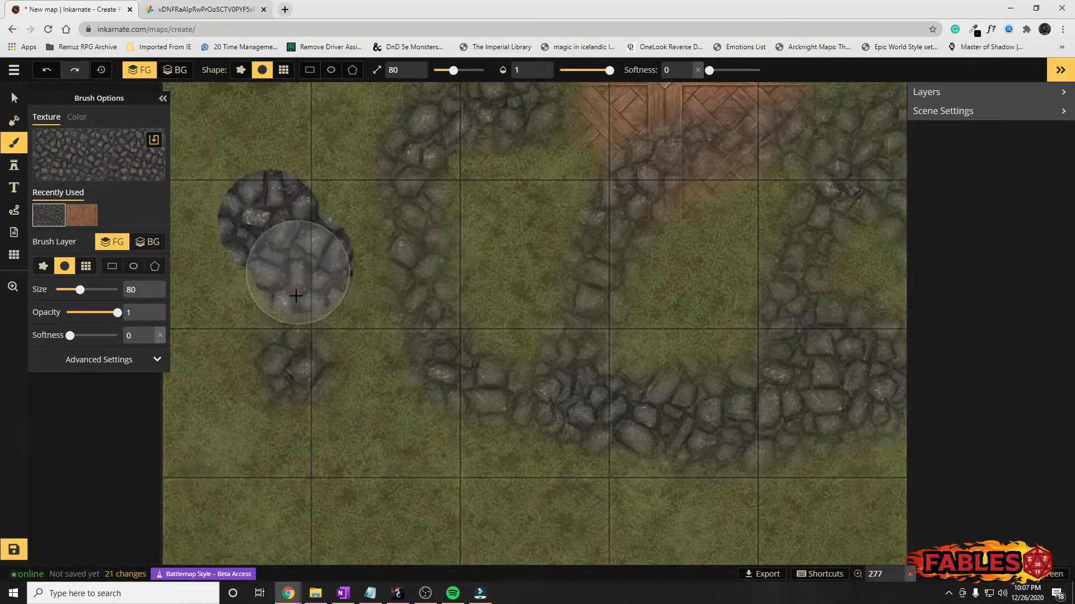
{"action": "left_click", "coordinate": [301, 263]}
{"action": "left_click", "coordinate": [261, 317]}
{"action": "left_click", "coordinate": [339, 372]}
{"action": "left_click", "coordinate": [291, 420]}
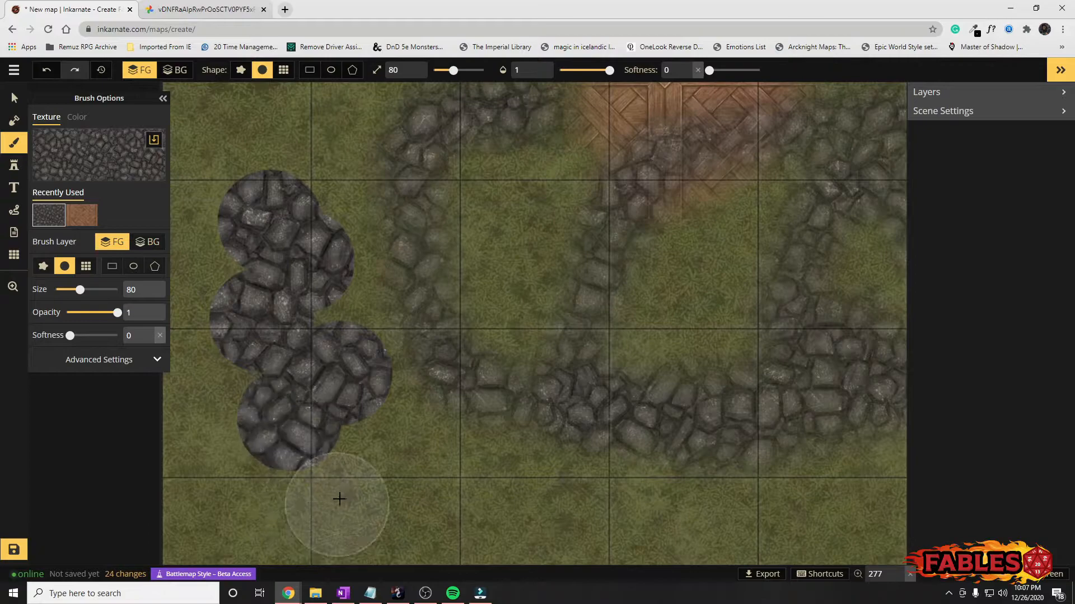
{"action": "left_click", "coordinate": [333, 510]}
{"action": "scroll", "coordinate": [353, 465], "scroll_direction": "down", "scroll_amount": 6}
{"action": "left_click", "coordinate": [367, 435]}
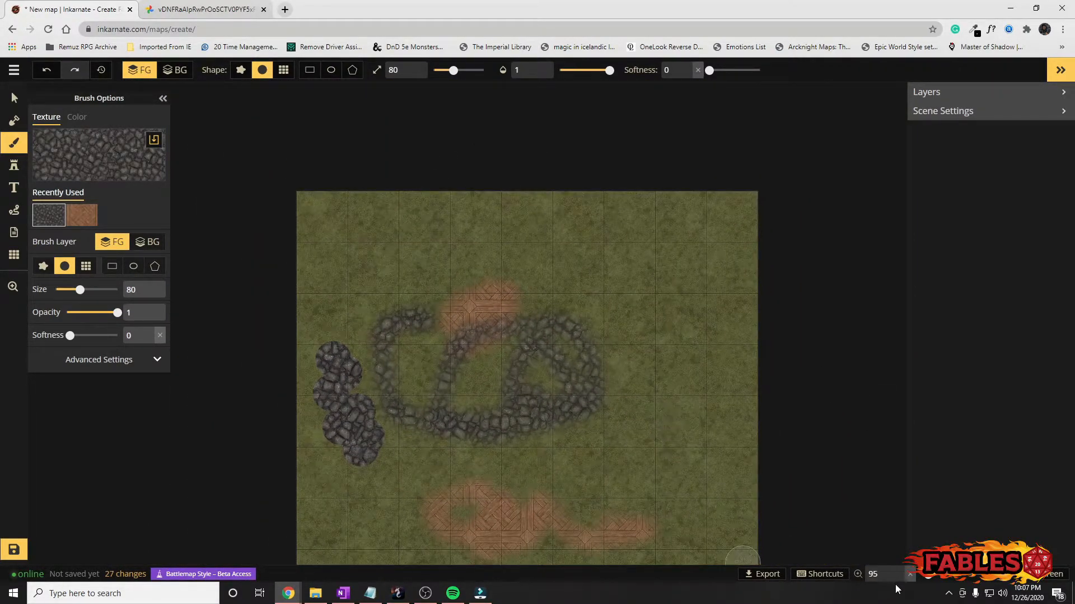
Step: Fill the whole foreground with the stone texture using a rectangle shape that extends past the map's edges
{"action": "left_click", "coordinate": [1052, 575]}
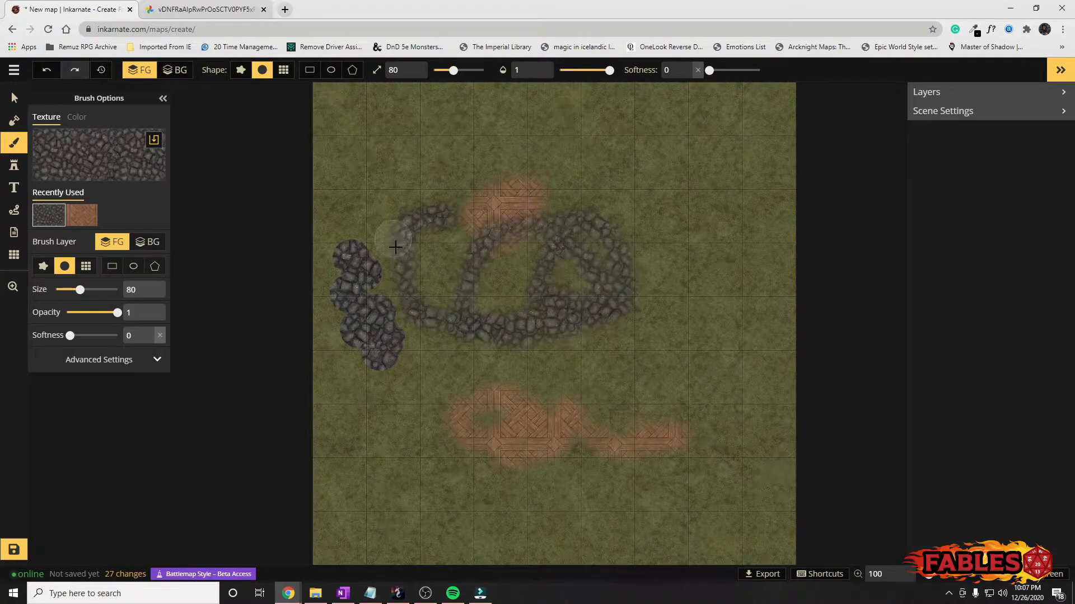
{"action": "scroll", "coordinate": [514, 265], "scroll_direction": "down", "scroll_amount": 1}
{"action": "left_click", "coordinate": [112, 266]}
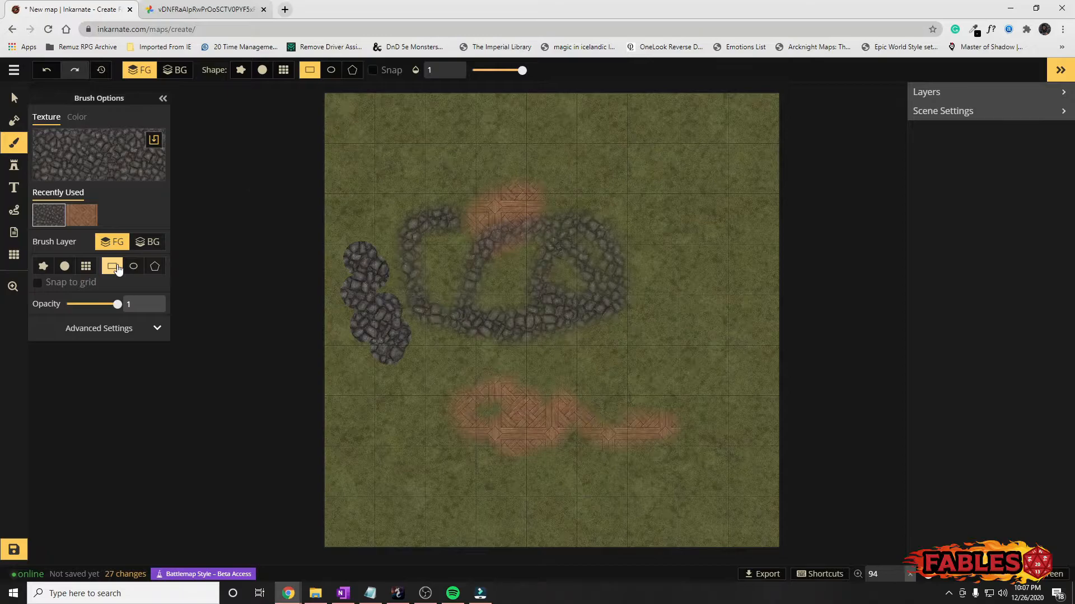
{"action": "scroll", "coordinate": [338, 94], "scroll_direction": "up", "scroll_amount": 1}
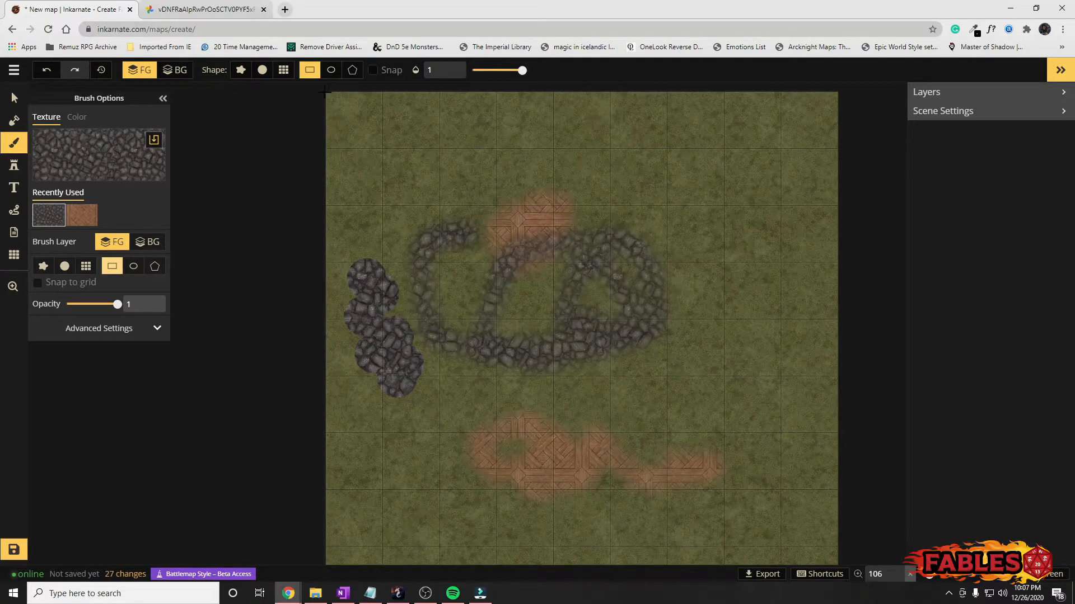
{"action": "mouse_move", "coordinate": [355, 118]}
{"action": "left_mouse_down"}
{"action": "mouse_move", "coordinate": [579, 284]}
{"action": "mouse_move", "coordinate": [791, 371]}
{"action": "mouse_move", "coordinate": [791, 520]}
{"action": "mouse_move", "coordinate": [806, 530]}
{"action": "left_mouse_up"}
{"action": "scroll", "coordinate": [579, 284], "scroll_direction": "down", "scroll_amount": 5}
{"action": "left_click_drag", "start_coordinate": [445, 171], "coordinate": [418, 151]}
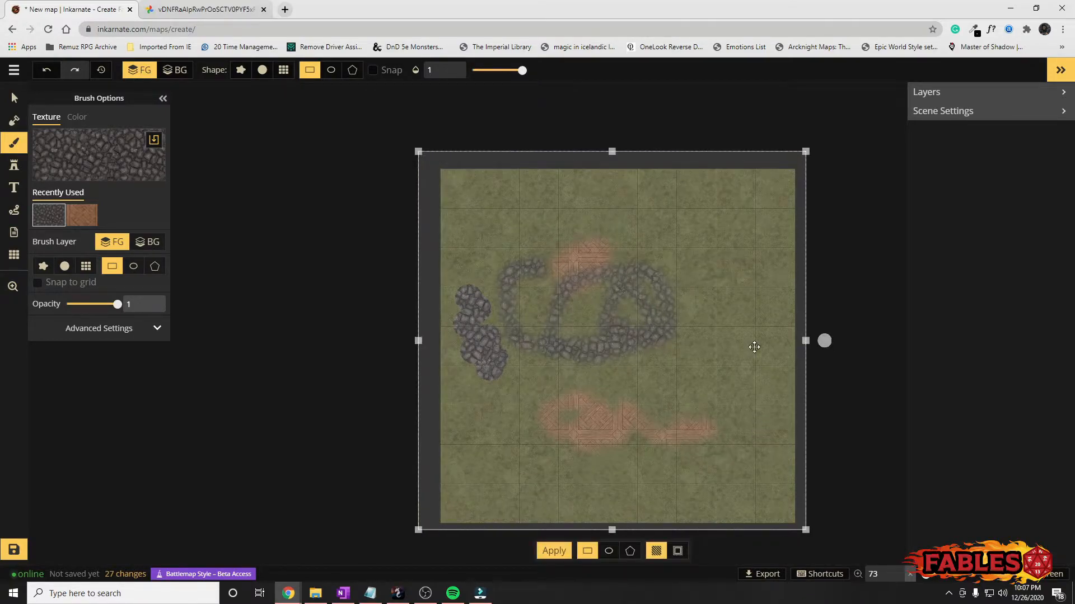
{"action": "left_click", "coordinate": [547, 551]}
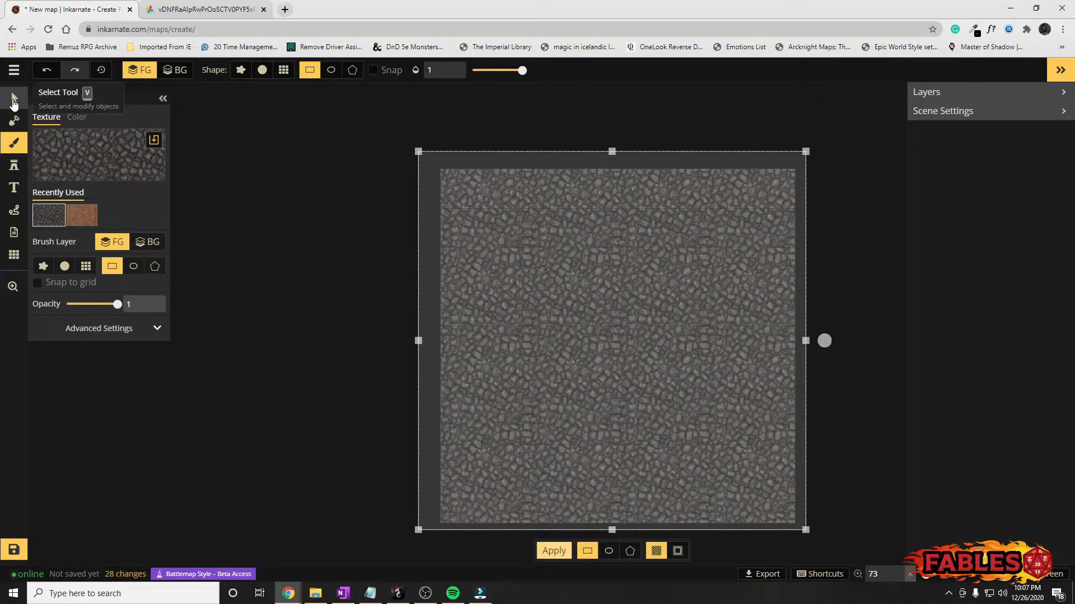
Step: Review the forge area of the hand-drawn sketch in the browser and return to the map
{"action": "scroll", "coordinate": [737, 377], "scroll_direction": "up", "scroll_amount": 3}
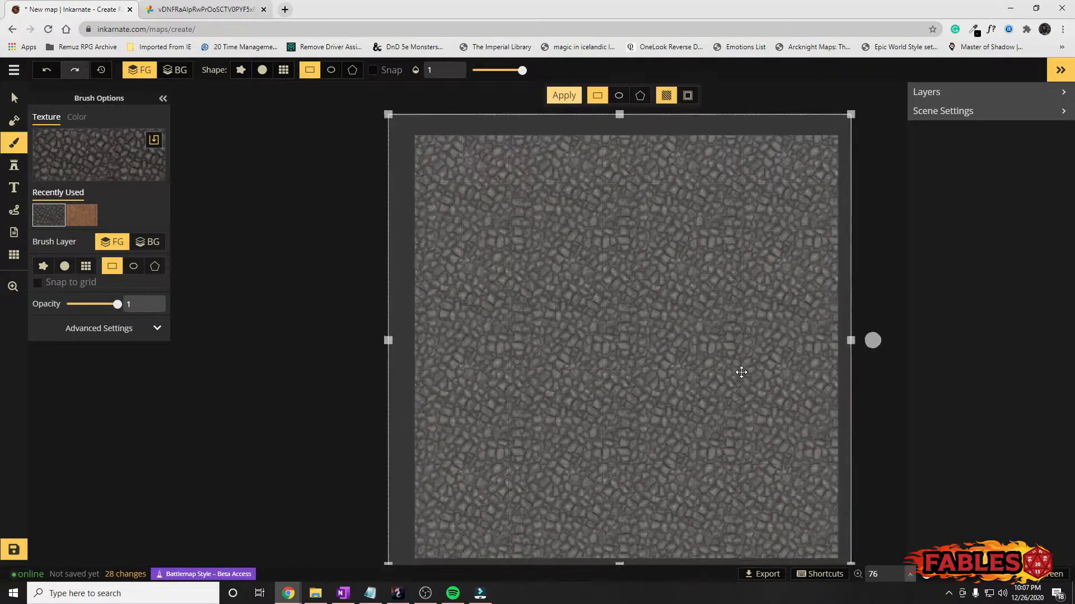
{"action": "scroll", "coordinate": [806, 417], "scroll_direction": "down", "scroll_amount": 1}
{"action": "scroll", "coordinate": [832, 483], "scroll_direction": "up", "scroll_amount": 1}
{"action": "scroll", "coordinate": [832, 482], "scroll_direction": "down", "scroll_amount": 1}
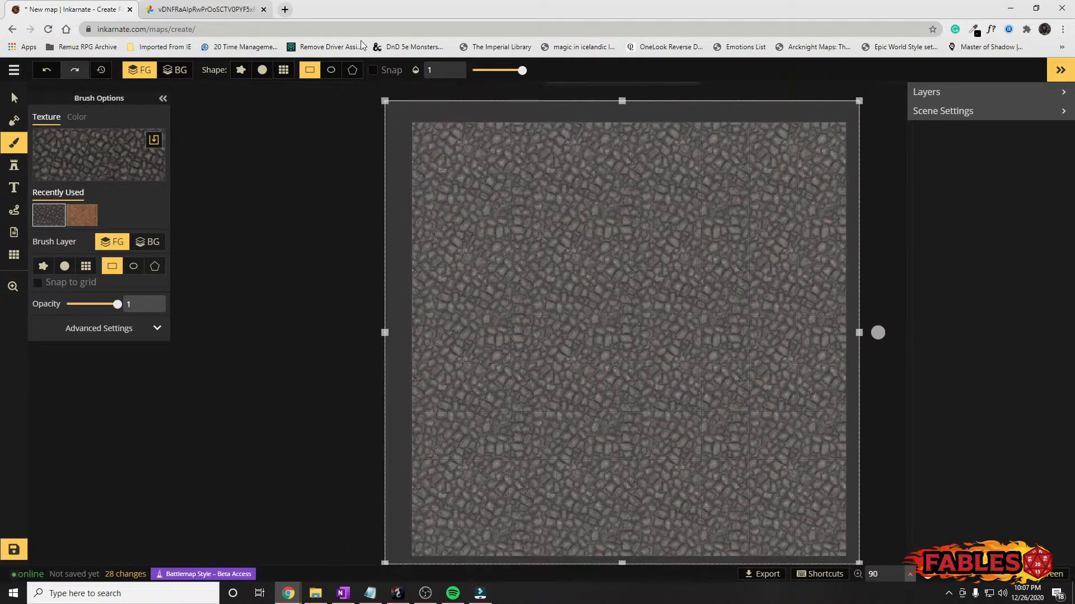
{"action": "left_click", "coordinate": [204, 9]}
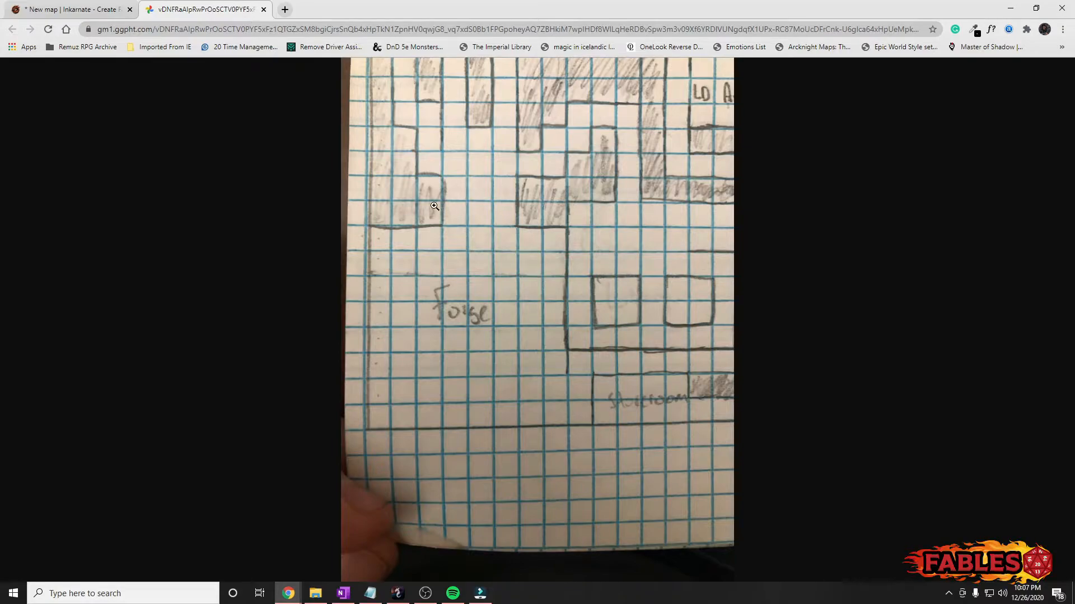
{"action": "left_click", "coordinate": [112, 9]}
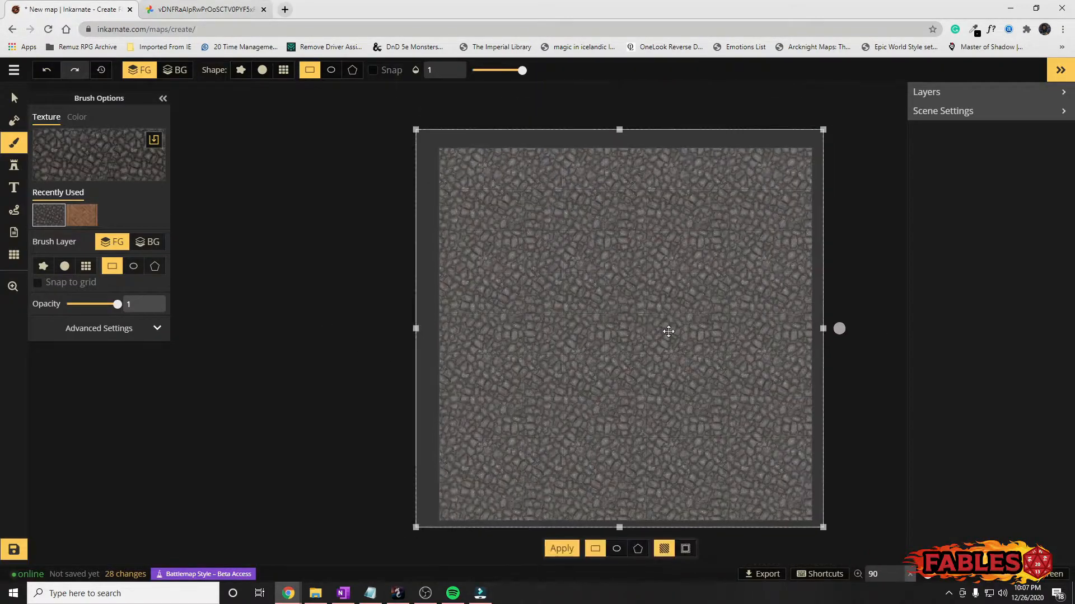
Step: Choose the straight grey stone wall stamp from the 14-piece set under Modular Building in the stamp catalog
{"action": "left_click", "coordinate": [14, 169]}
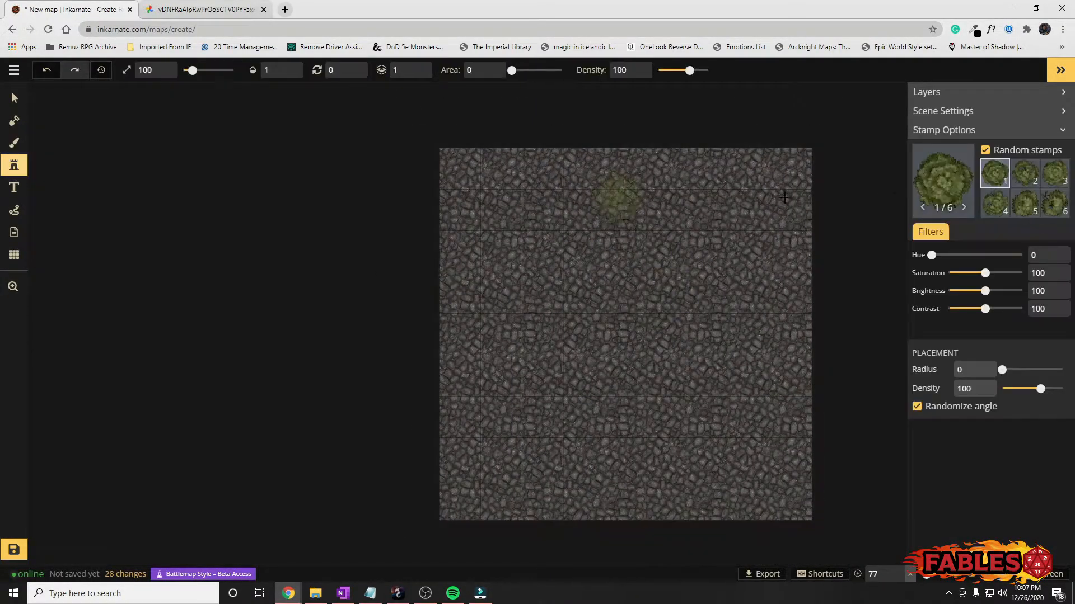
{"action": "left_click", "coordinate": [942, 185]}
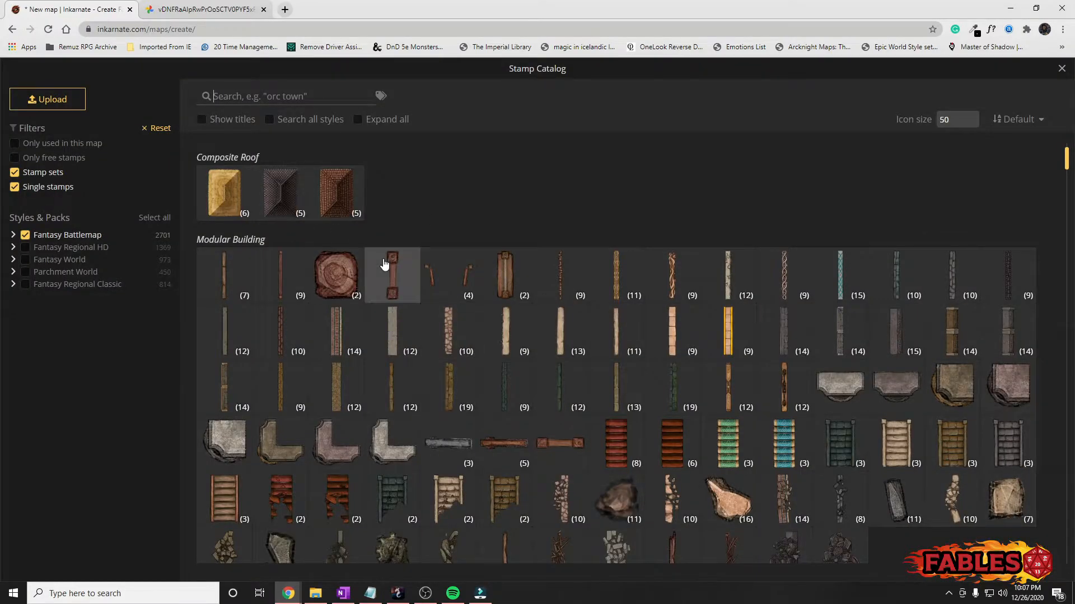
{"action": "scroll", "coordinate": [415, 285], "scroll_direction": "down", "scroll_amount": 2}
{"action": "scroll", "coordinate": [861, 280], "scroll_direction": "up", "scroll_amount": 1}
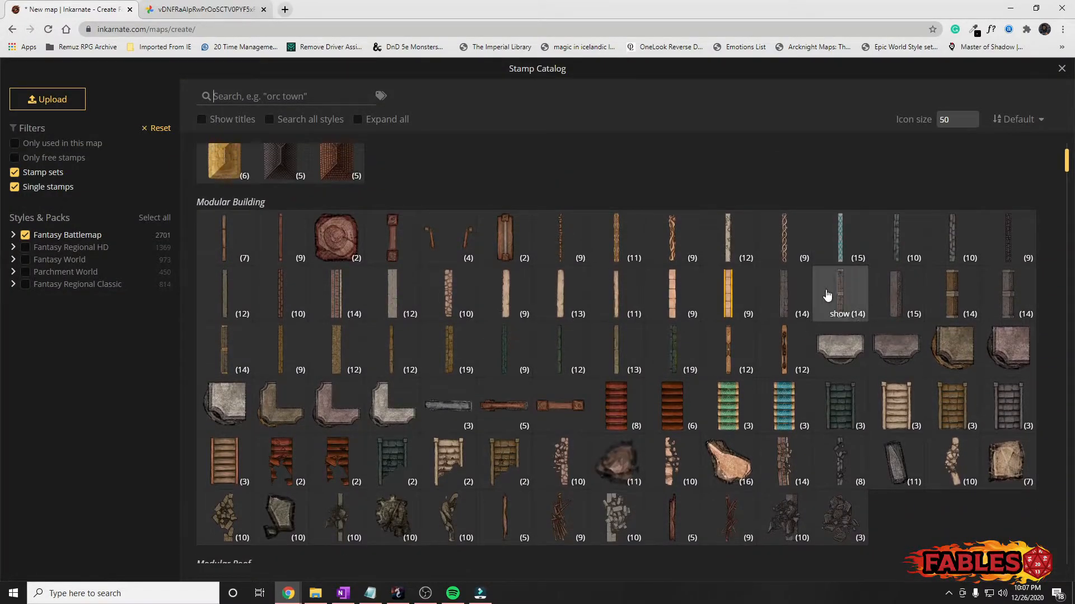
{"action": "left_click", "coordinate": [769, 288]}
{"action": "scroll", "coordinate": [700, 515], "scroll_direction": "up", "scroll_amount": 1}
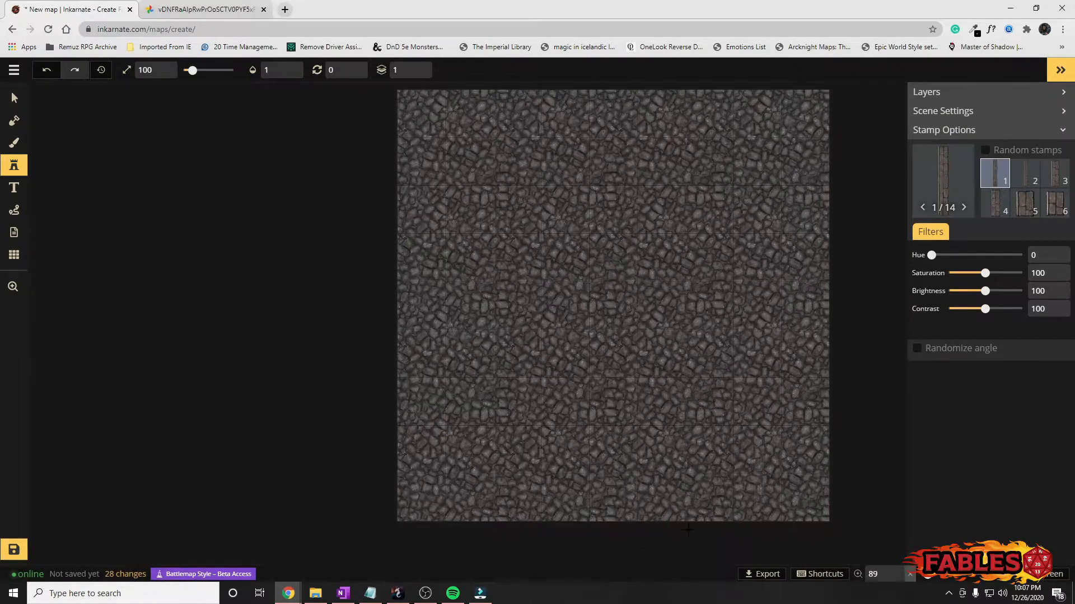
Step: Place the stone wall stamp vertically in the lower-right area of the map, set its size to 70 and nudge it slightly upward
{"action": "scroll", "coordinate": [836, 445], "scroll_direction": "up", "scroll_amount": 2}
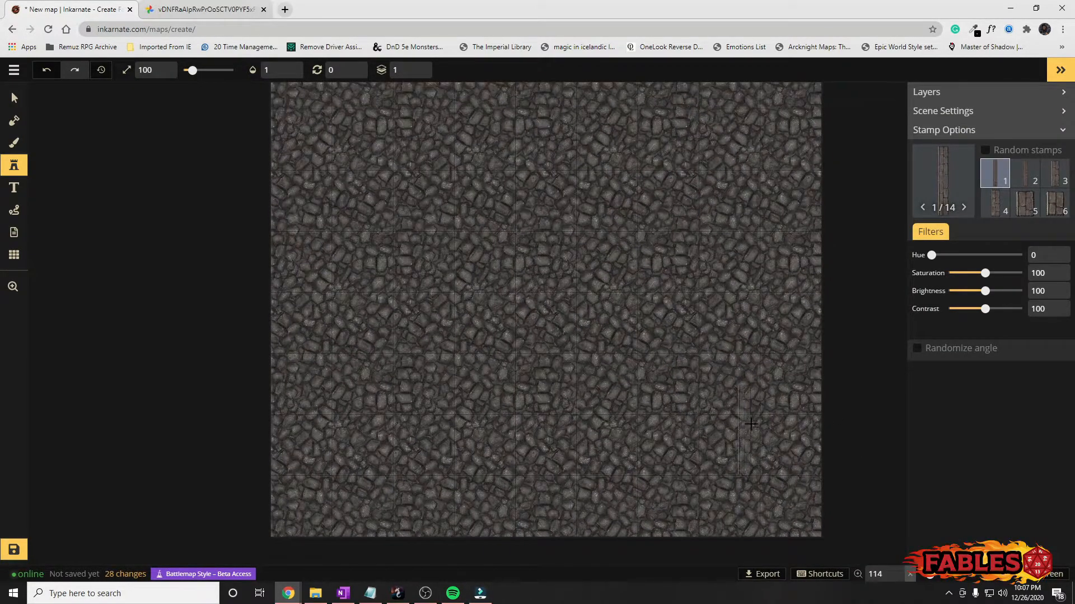
{"action": "left_click", "coordinate": [762, 395]}
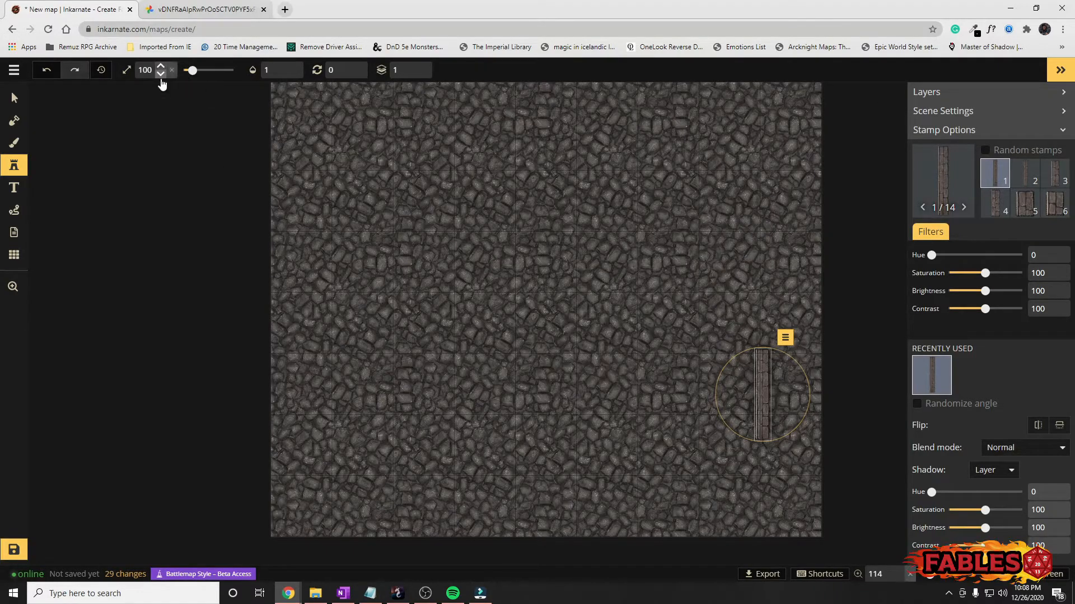
{"action": "double_click", "coordinate": [144, 70]}
{"action": "type", "text": "80"}
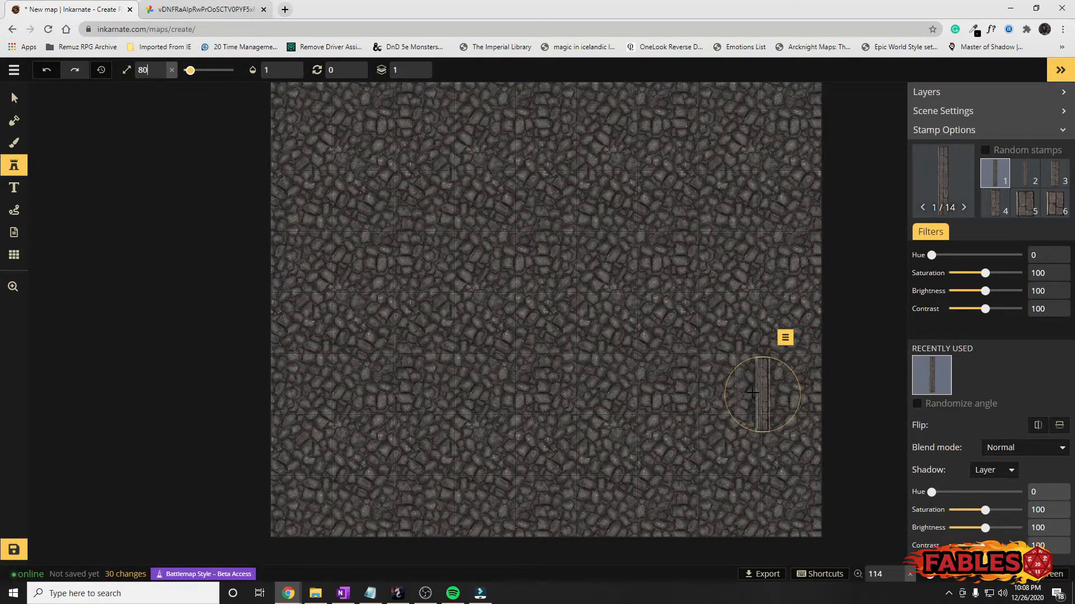
{"action": "key", "text": "BackSpace"}
{"action": "type", "text": "70"}
{"action": "left_click_drag", "start_coordinate": [765, 395], "coordinate": [761, 382]}
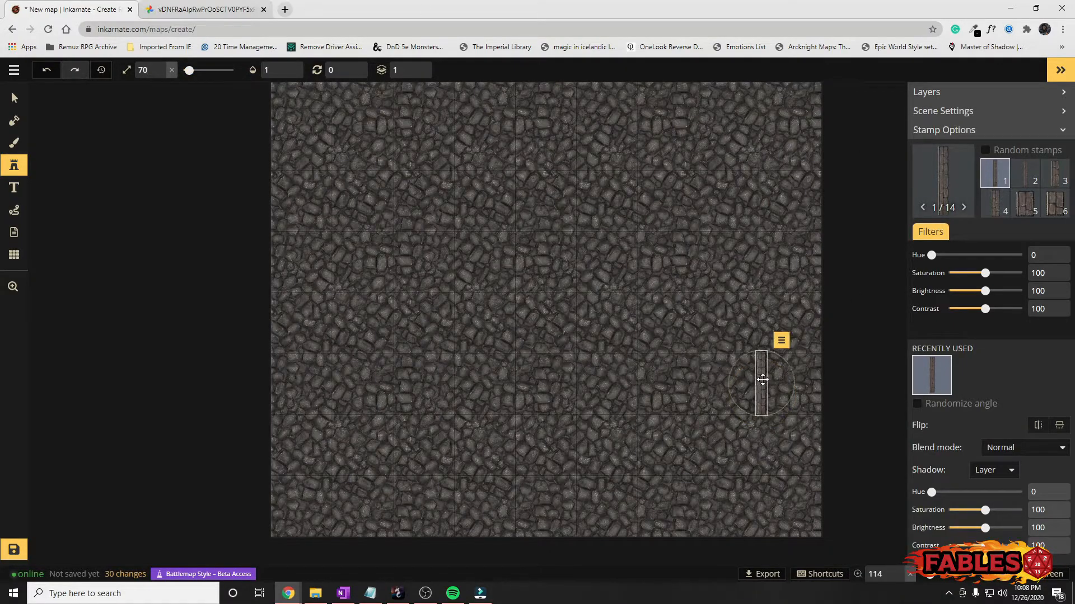
Step: Set the placed wall stamp's size to 80
{"action": "double_click", "coordinate": [143, 70]}
{"action": "type", "text": "80"}
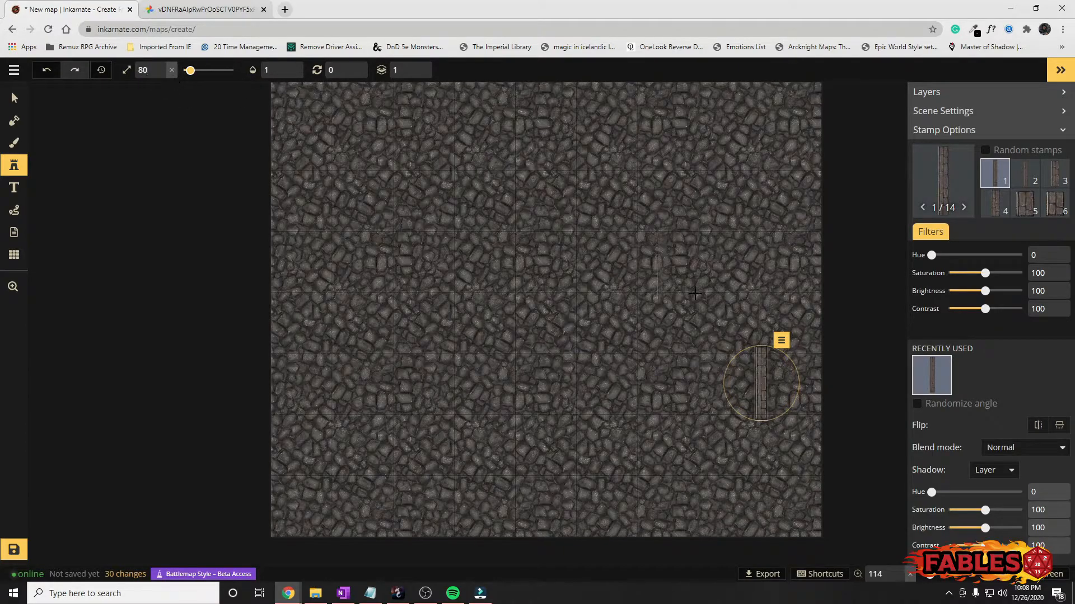
{"action": "left_click", "coordinate": [763, 380]}
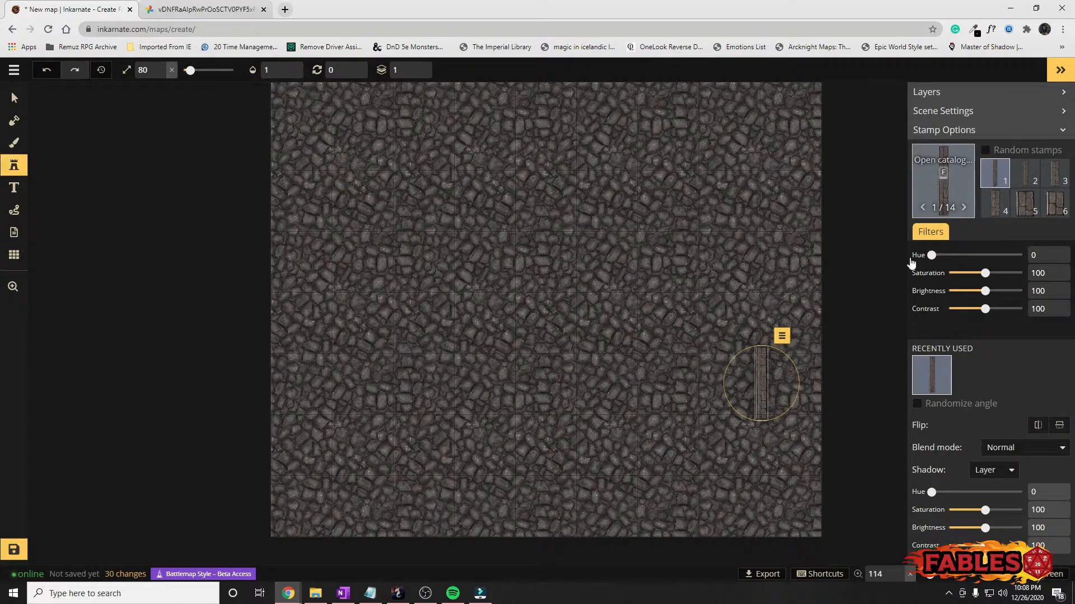
Step: Place a second stone wall stamp, rotate it to 90 degrees and join it horizontally to the upper end of the vertical wall
{"action": "left_click", "coordinate": [942, 178]}
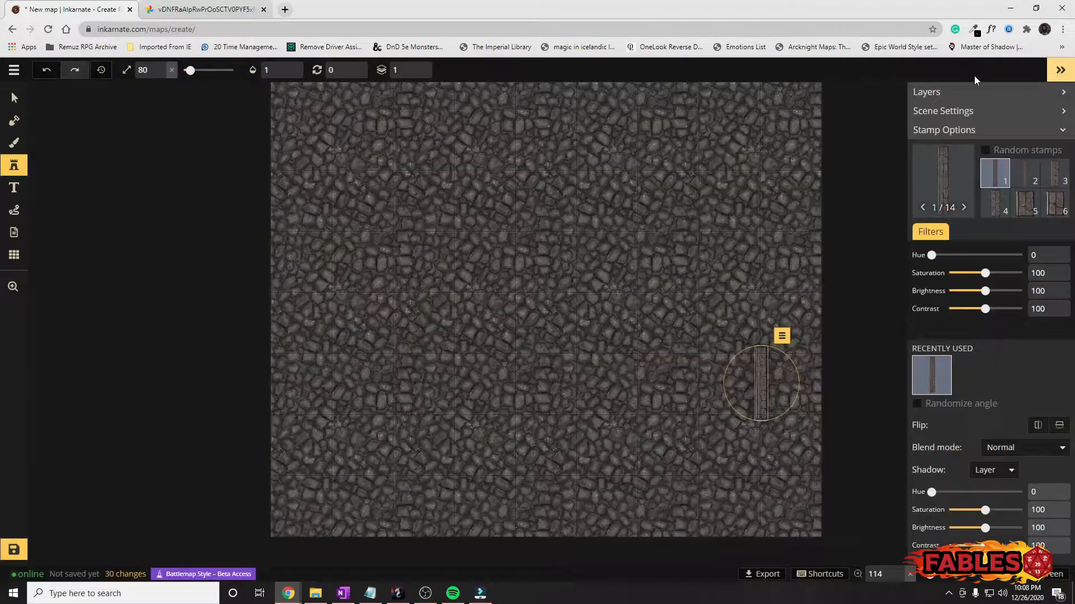
{"action": "left_click", "coordinate": [1061, 68]}
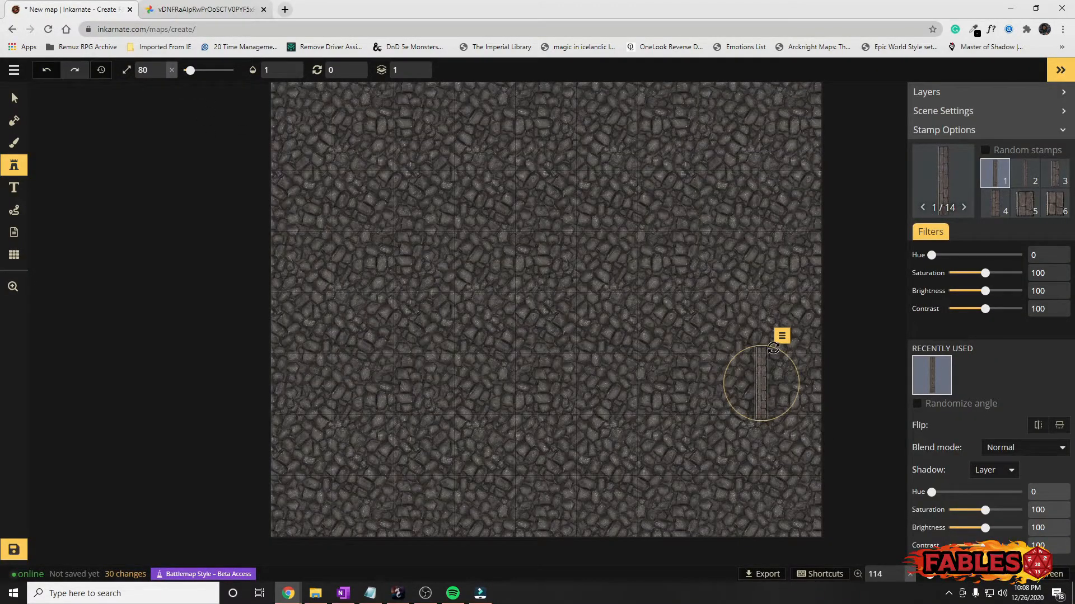
{"action": "left_click", "coordinate": [755, 324]}
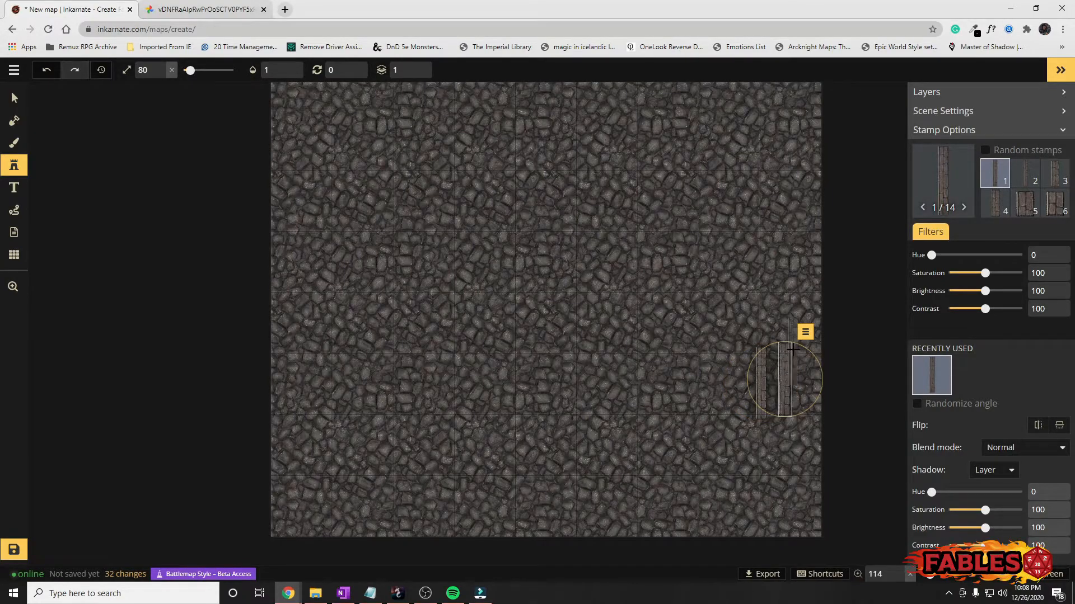
{"action": "left_click_drag", "start_coordinate": [765, 338], "coordinate": [817, 366]}
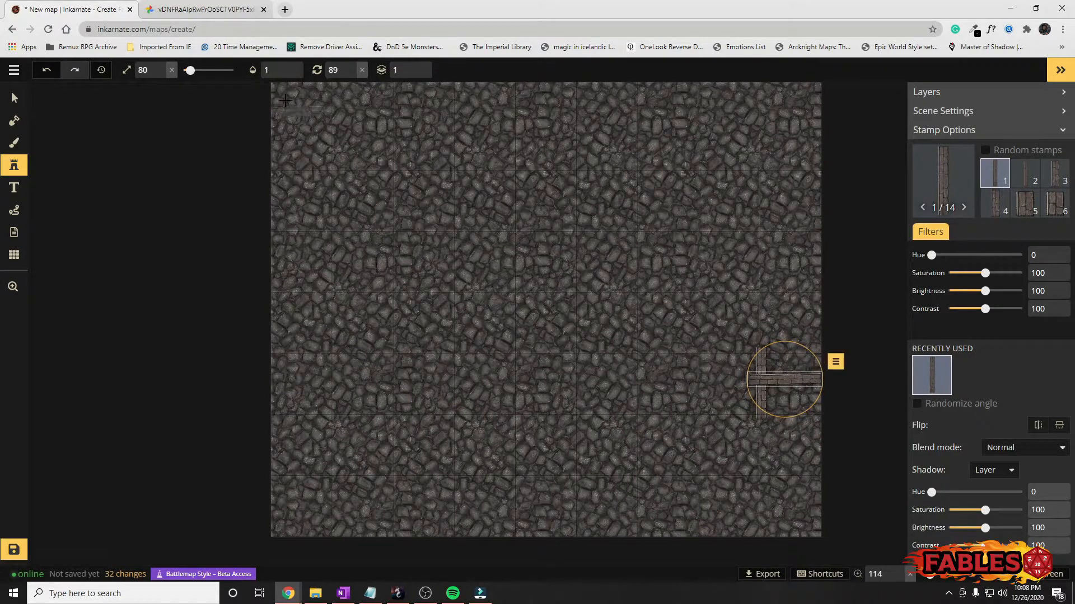
{"action": "left_click", "coordinate": [362, 70]}
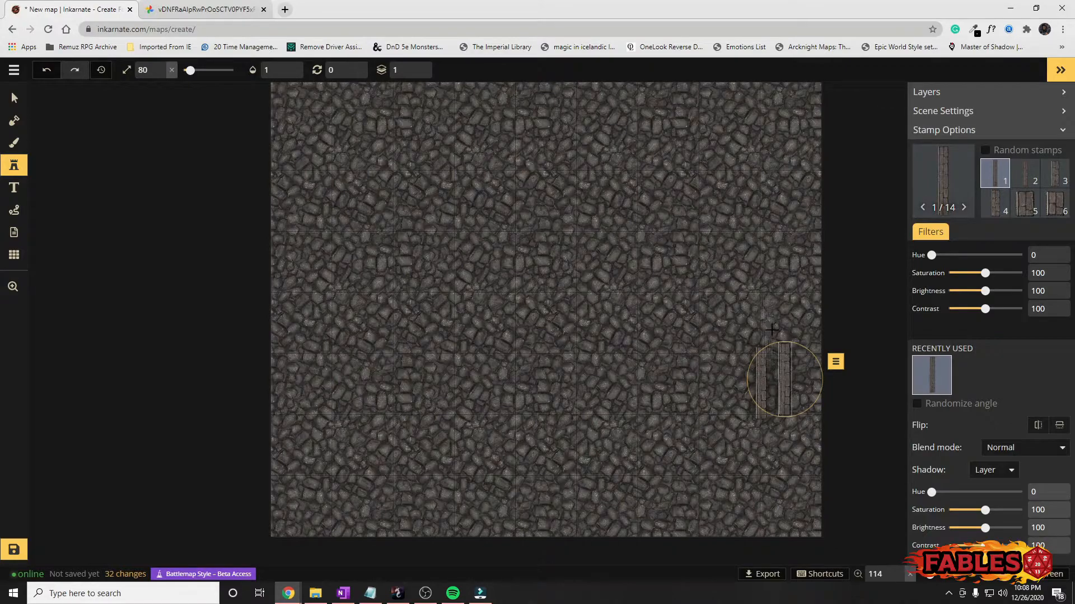
{"action": "left_click_drag", "start_coordinate": [821, 367], "coordinate": [792, 352]}
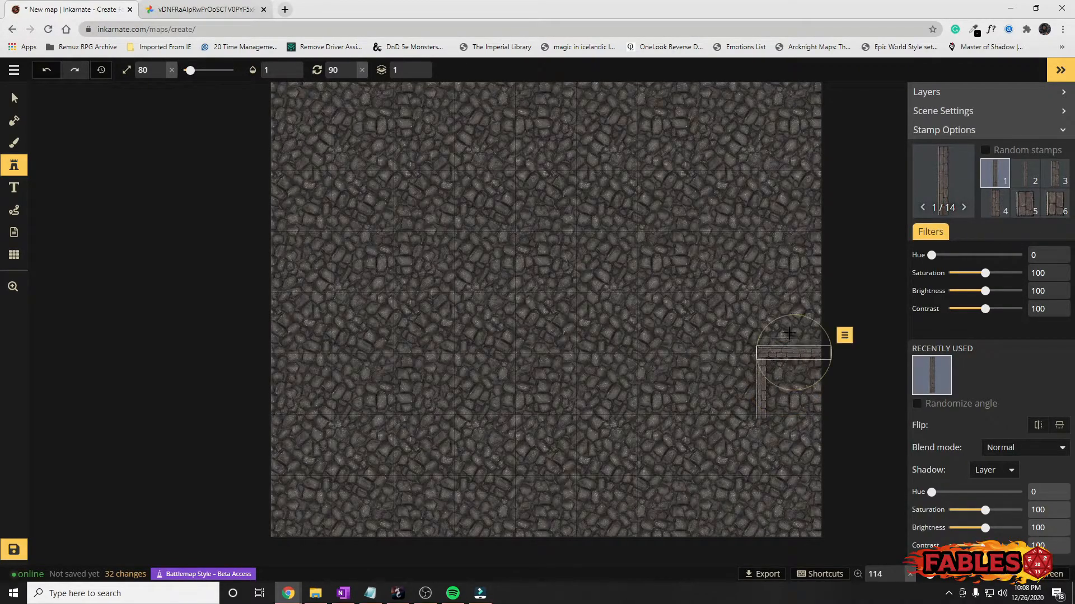
Step: Duplicate the vertical wall stamp and align the copy directly above the original, continuing the wall past the horizontal piece
{"action": "scroll", "coordinate": [768, 324], "scroll_direction": "down", "scroll_amount": 1}
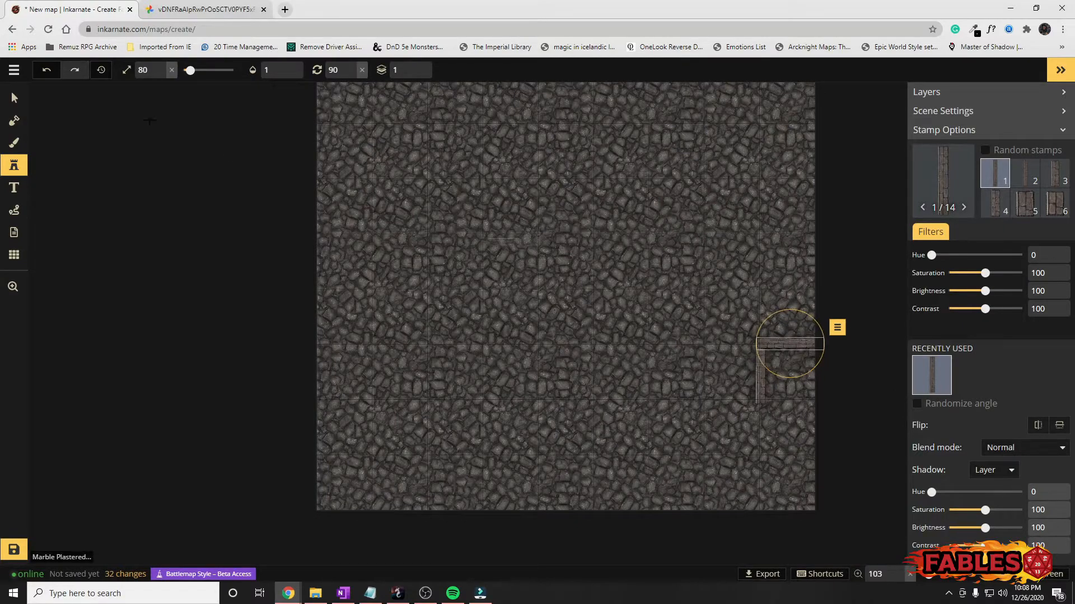
{"action": "left_click", "coordinate": [14, 98]}
{"action": "left_click", "coordinate": [762, 378]}
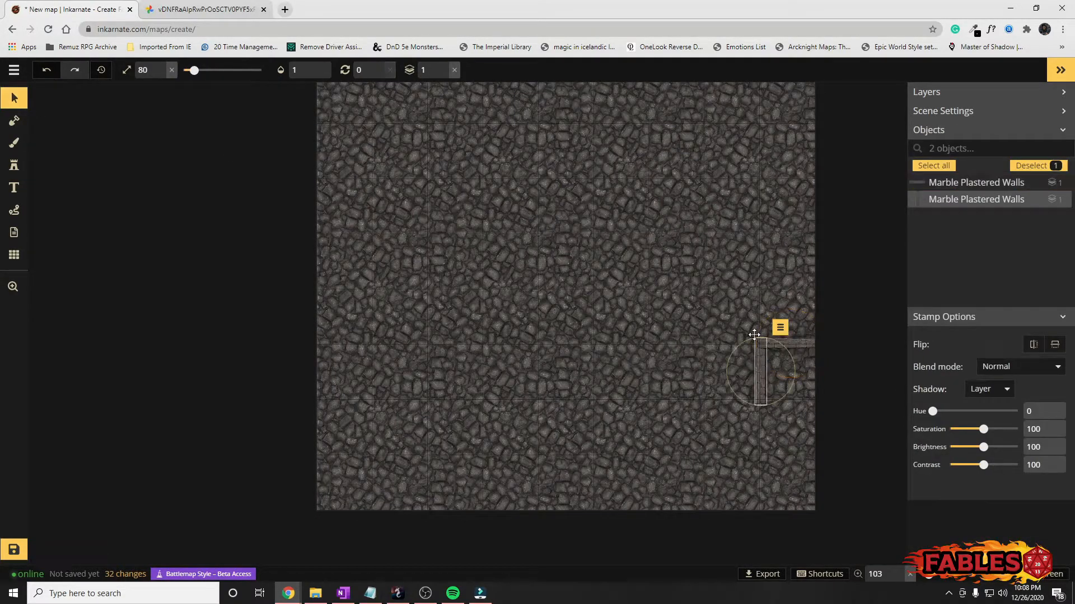
{"action": "left_click", "coordinate": [755, 292]}
{"action": "left_click", "coordinate": [757, 357]}
{"action": "key", "text": "ctrl+c"}
{"action": "key", "text": "ctrl+v"}
{"action": "left_click_drag", "start_coordinate": [761, 310], "coordinate": [761, 316]}
Step: Extend the vertical wall with more pasted copies until it ends about one piece short of the map's upper edge
{"action": "key", "text": "space"}
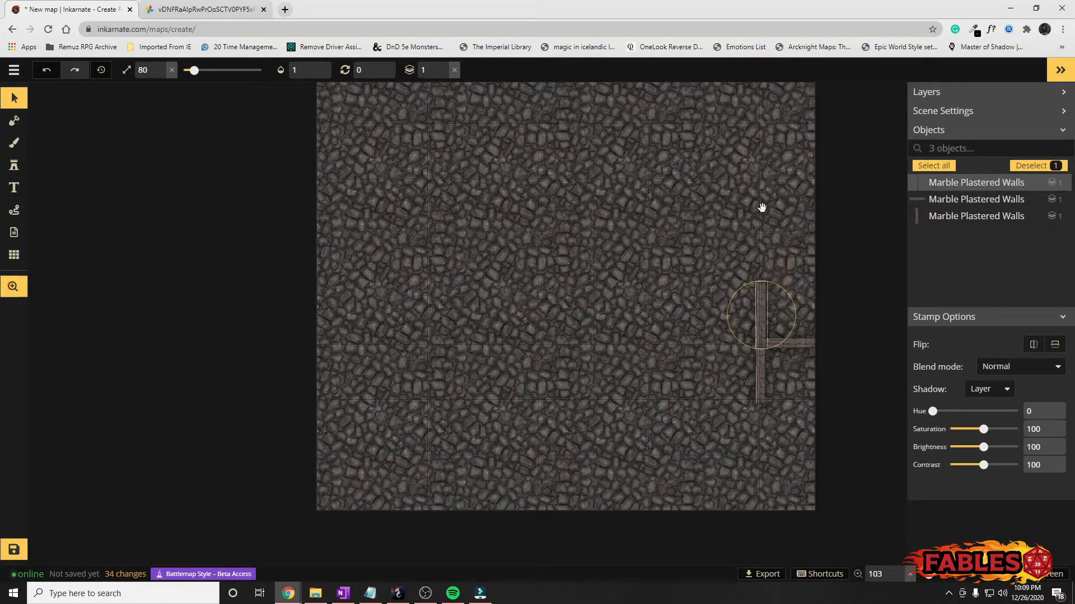
{"action": "left_click_drag", "start_coordinate": [761, 206], "coordinate": [744, 303]}
{"action": "key", "text": "ctrl+v"}
{"action": "left_click_drag", "start_coordinate": [738, 347], "coordinate": [746, 354]}
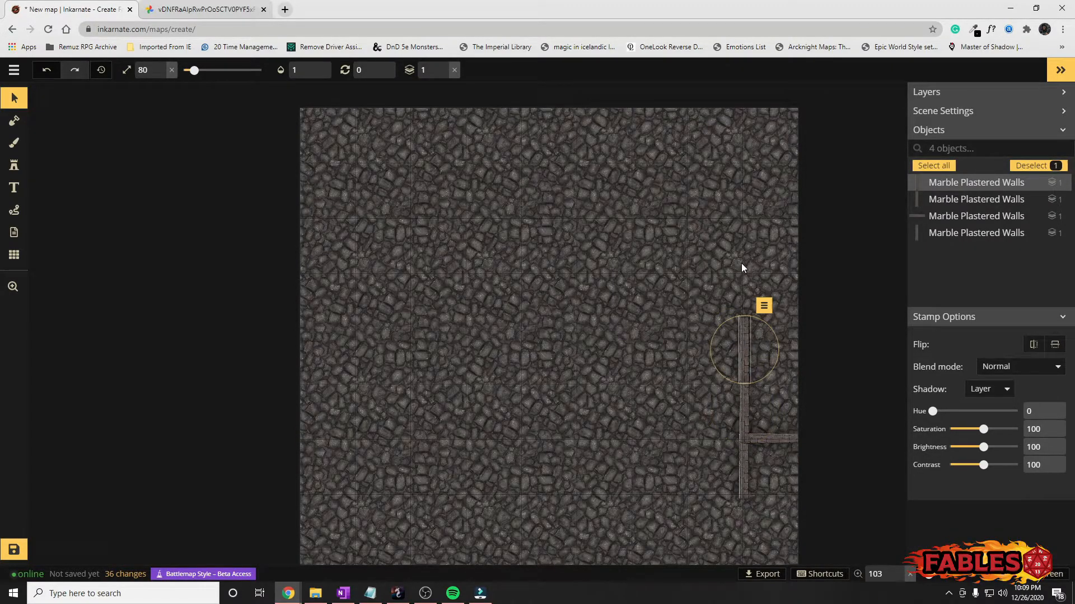
{"action": "key", "text": "ctrl+v"}
{"action": "left_click_drag", "start_coordinate": [744, 263], "coordinate": [741, 194]}
{"action": "key", "text": "ctrl+v"}
{"action": "key", "text": "Escape"}
{"action": "left_click", "coordinate": [744, 234]}
{"action": "key", "text": "ctrl+v"}
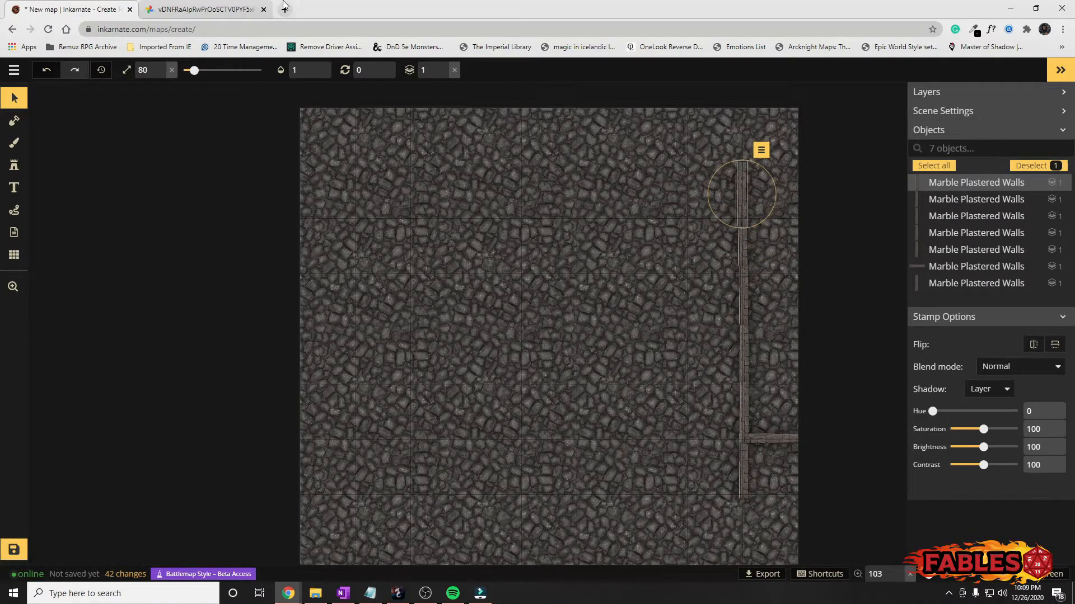
Step: After checking the sketch, copy the horizontal wall, rotate it to 270 degrees and run two pieces leftward from the vertical wall's upper end
{"action": "key", "text": "ctrl+Tab"}
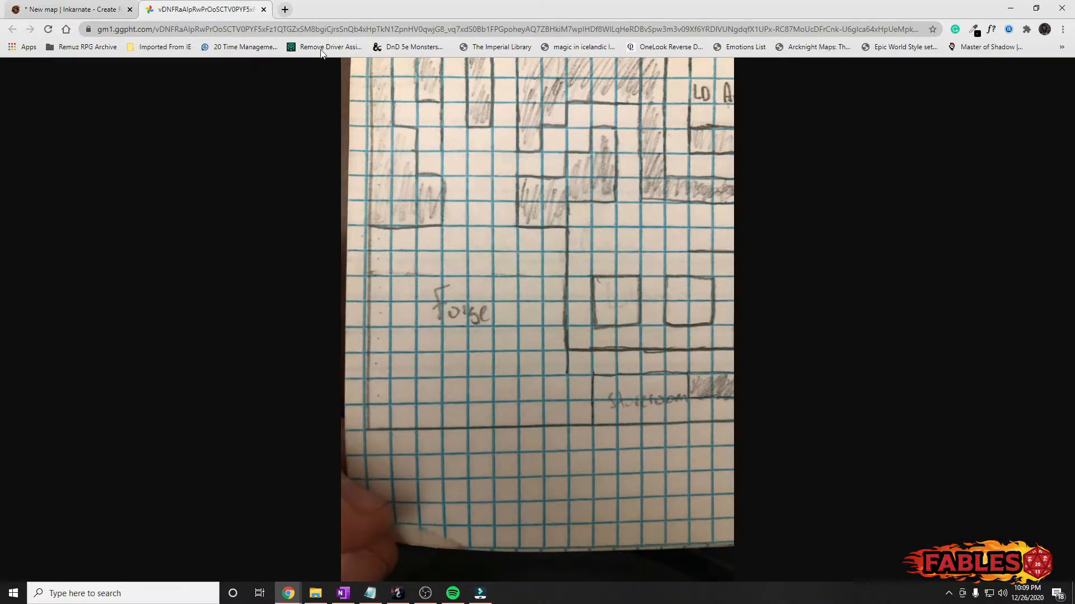
{"action": "left_click", "coordinate": [70, 9]}
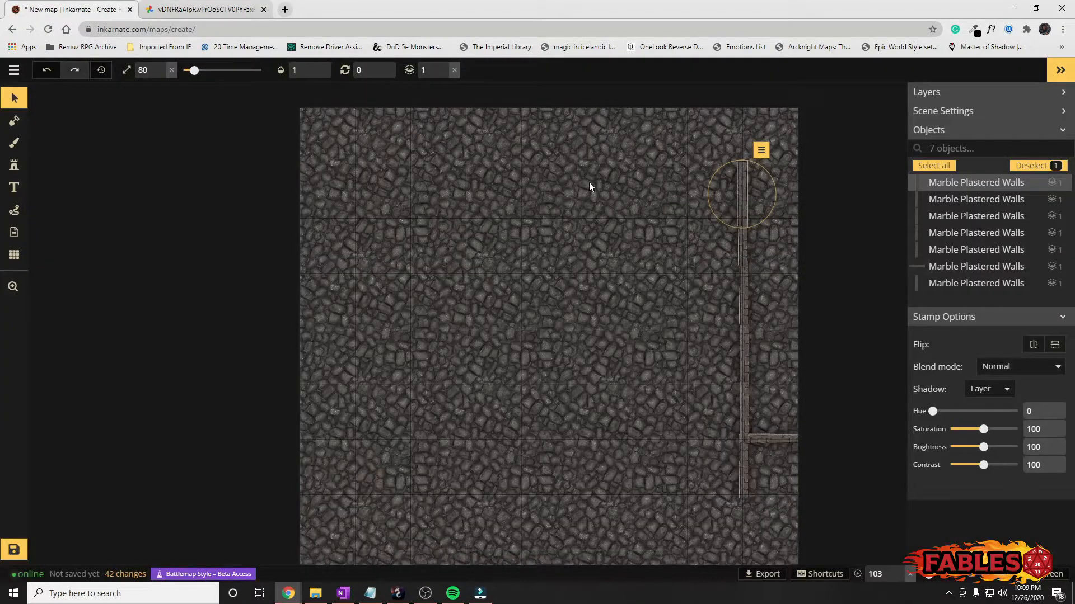
{"action": "left_click", "coordinate": [775, 438]}
{"action": "key", "text": "ctrl+c"}
{"action": "key", "text": "ctrl+v"}
{"action": "left_click_drag", "start_coordinate": [643, 197], "coordinate": [595, 317]}
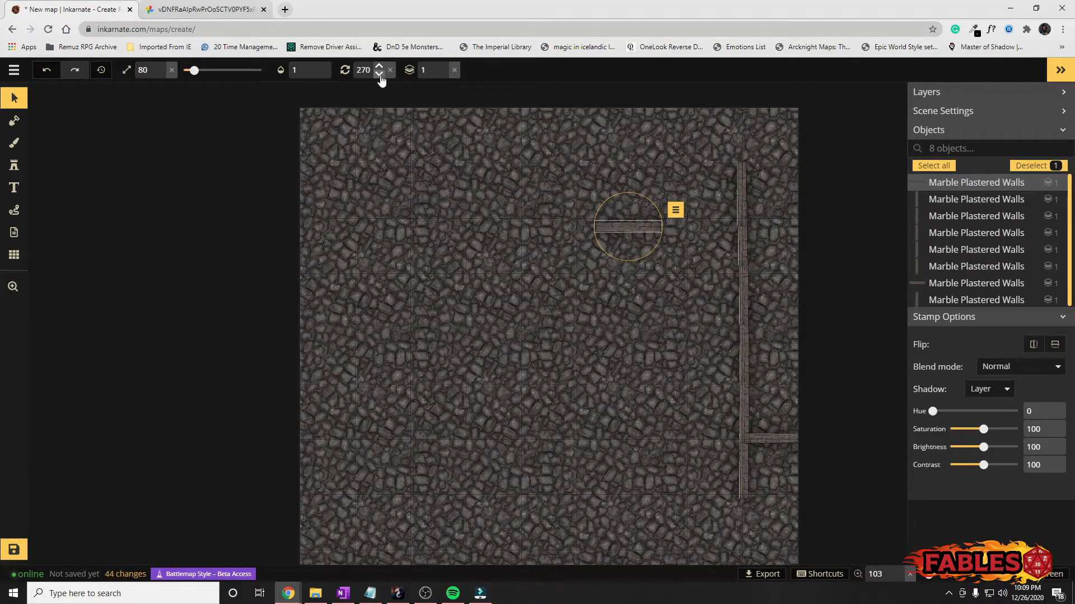
{"action": "left_click_drag", "start_coordinate": [642, 227], "coordinate": [723, 165]}
{"action": "key", "text": "ctrl+v"}
{"action": "left_click_drag", "start_coordinate": [664, 185], "coordinate": [647, 168]}
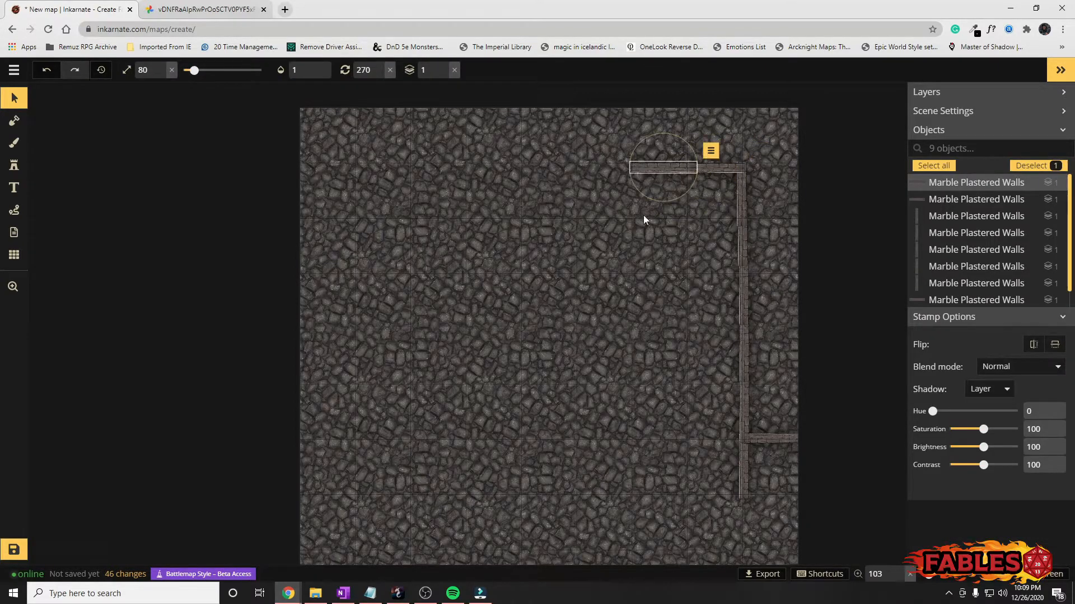
Step: Copy a vertical wall piece and place it between the left end of the upper horizontal run and the map's upper edge
{"action": "left_click", "coordinate": [740, 352]}
{"action": "key", "text": "ctrl+c"}
{"action": "key", "text": "ctrl+v"}
{"action": "left_click_drag", "start_coordinate": [606, 178], "coordinate": [723, 175]}
{"action": "key", "text": "ctrl+z"}
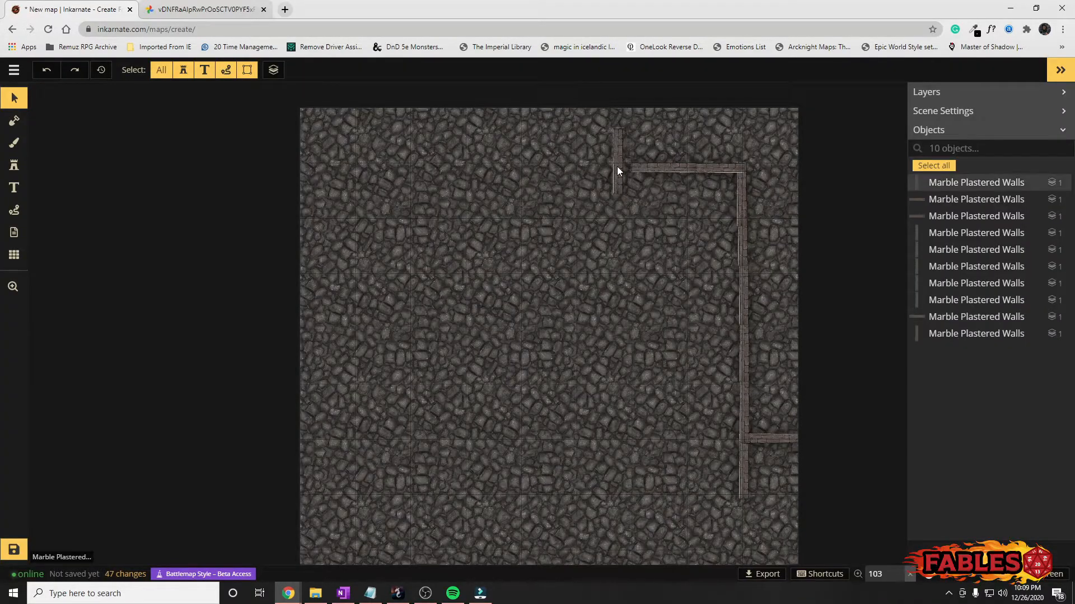
{"action": "left_click", "coordinate": [617, 166]}
{"action": "mouse_move", "coordinate": [619, 161]}
{"action": "left_mouse_down"}
{"action": "mouse_move", "coordinate": [633, 142]}
{"action": "mouse_move", "coordinate": [633, 152]}
{"action": "left_mouse_up"}
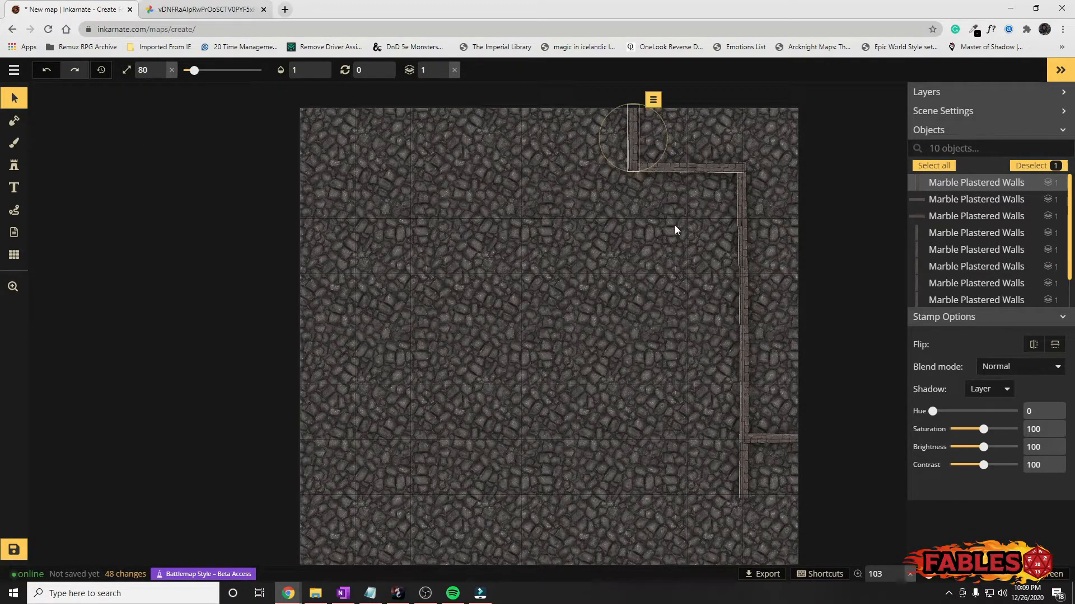
Step: Duplicate the two upper horizontal wall pieces together and place the copy at the same height in the map's upper-left area
{"action": "left_click", "coordinate": [693, 218]}
{"action": "left_click", "coordinate": [684, 165]}
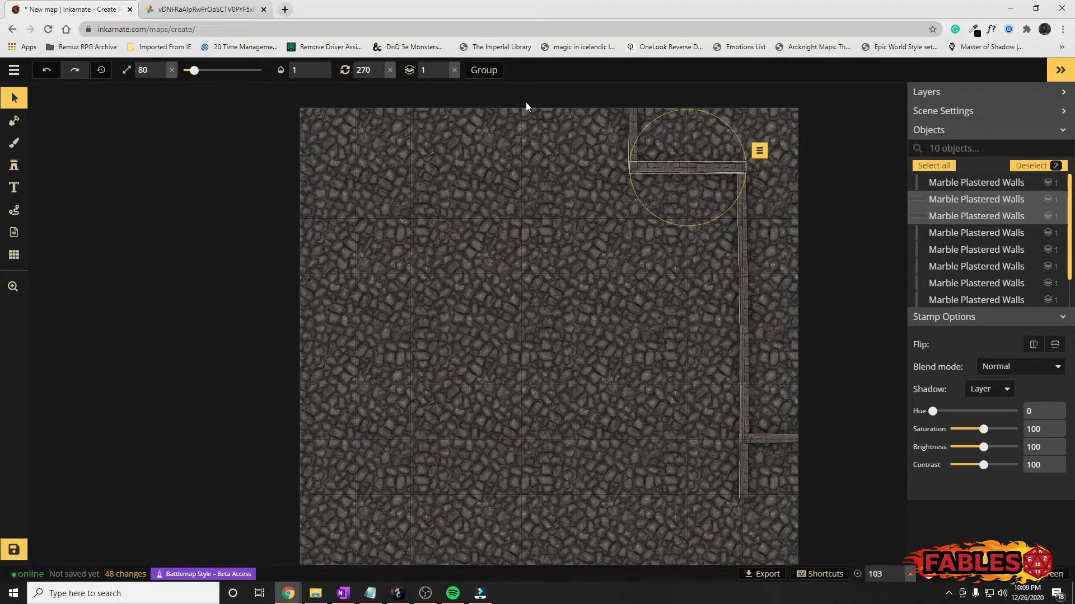
{"action": "right_click", "coordinate": [701, 165]}
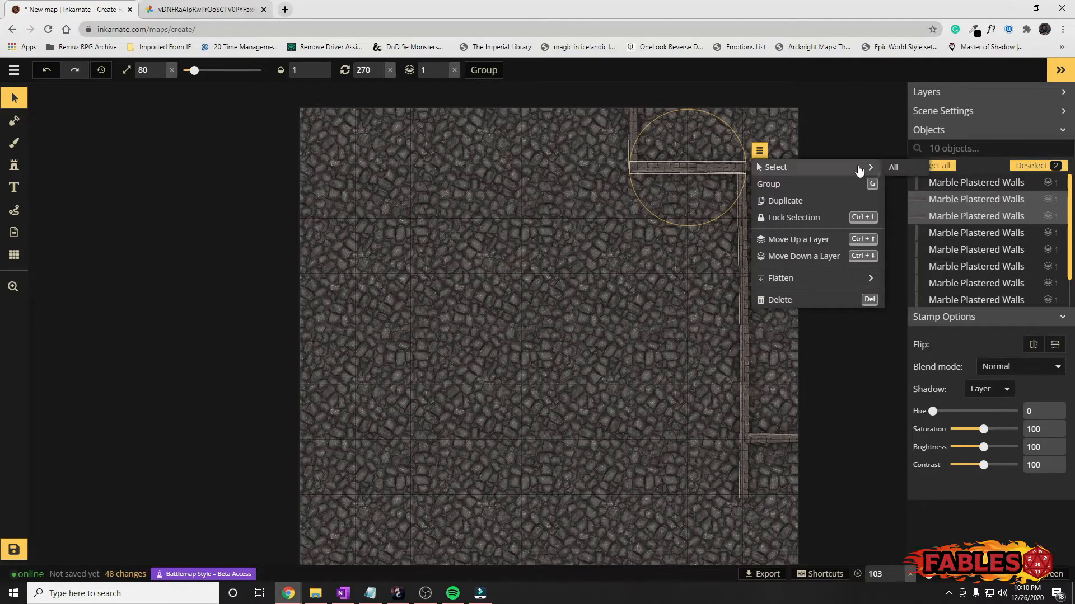
{"action": "left_click", "coordinate": [701, 160]}
{"action": "left_click_drag", "start_coordinate": [677, 146], "coordinate": [706, 168]}
{"action": "right_click", "coordinate": [697, 164]}
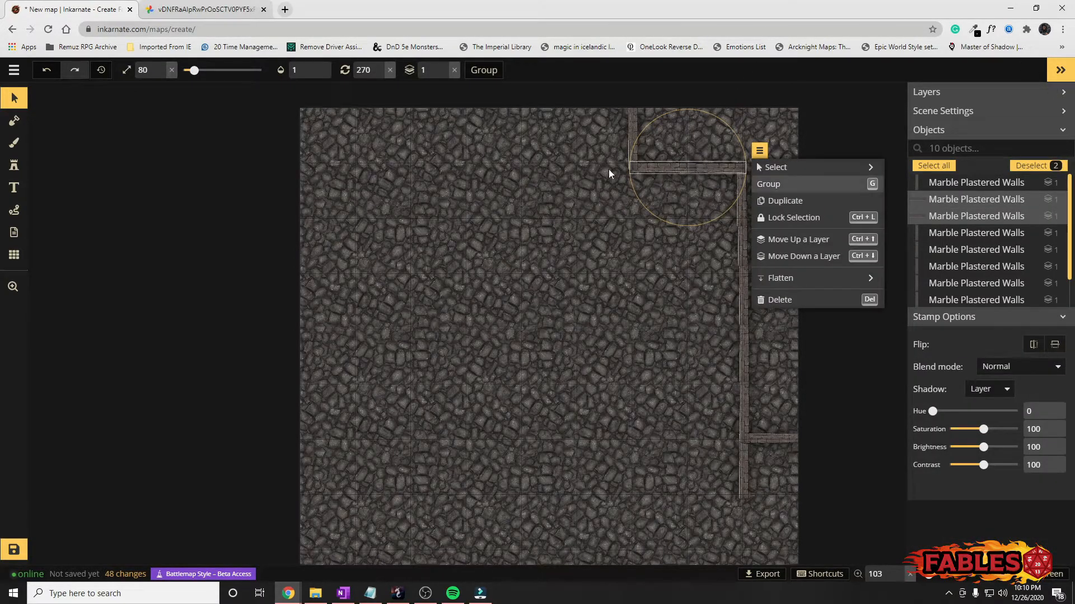
{"action": "left_click", "coordinate": [546, 187]}
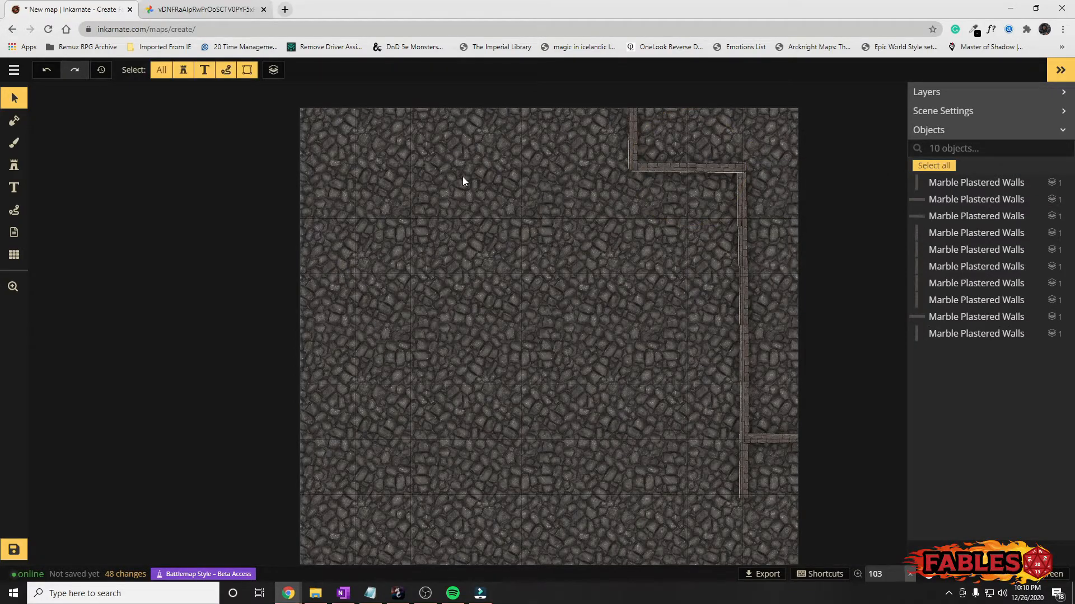
{"action": "key", "text": "ctrl+v"}
{"action": "left_click_drag", "start_coordinate": [485, 177], "coordinate": [411, 163]}
{"action": "left_click", "coordinate": [407, 201]}
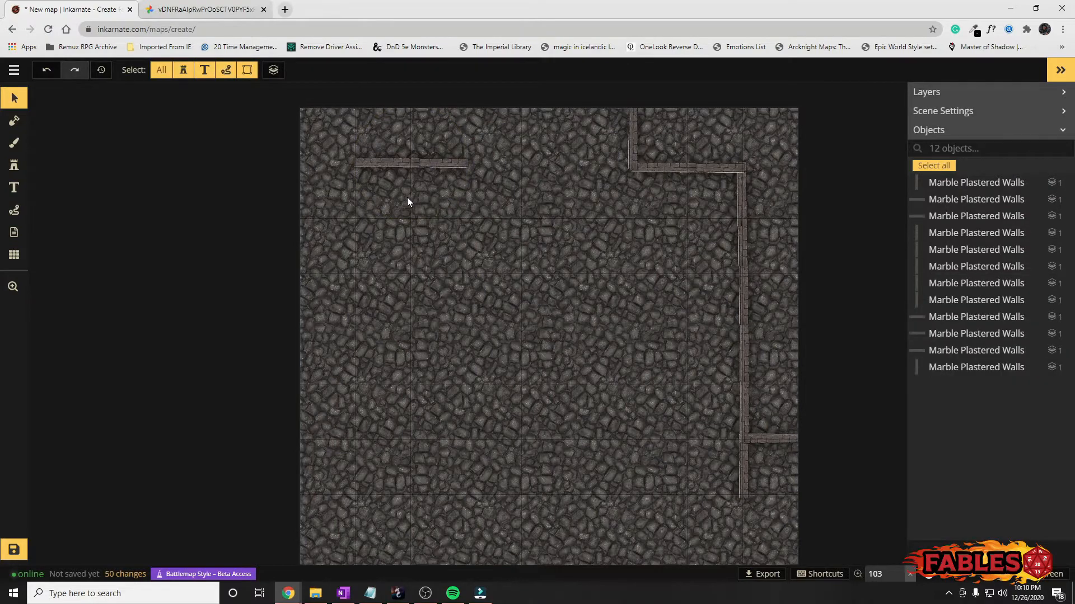
Step: Copy one horizontal piece of the upper-left wall and extend that wall to the map's left edge
{"action": "left_click", "coordinate": [395, 164]}
{"action": "key", "text": "ctrl+c"}
{"action": "key", "text": "ctrl+v"}
{"action": "left_click_drag", "start_coordinate": [386, 203], "coordinate": [327, 161]}
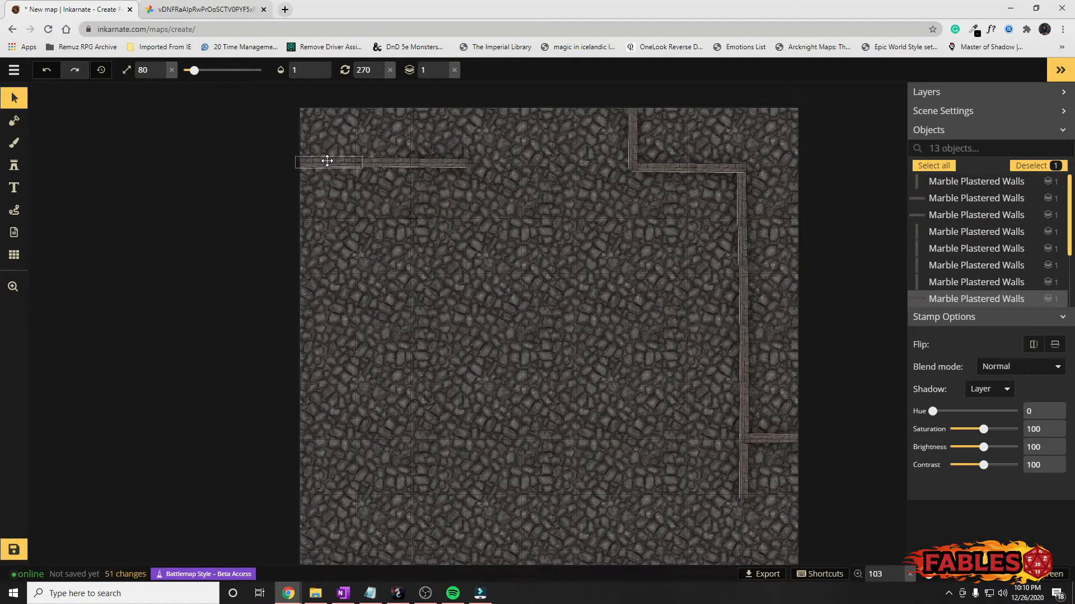
{"action": "left_click", "coordinate": [563, 209]}
Step: Copy the short vertical wall, rotate it to 180 degrees and fit it from the upper-left wall's right end to the map's upper edge
{"action": "left_click", "coordinate": [631, 144]}
{"action": "key", "text": "ctrl+c"}
{"action": "key", "text": "ctrl+v"}
{"action": "left_click_drag", "start_coordinate": [526, 168], "coordinate": [293, 120]}
{"action": "left_click", "coordinate": [380, 69]}
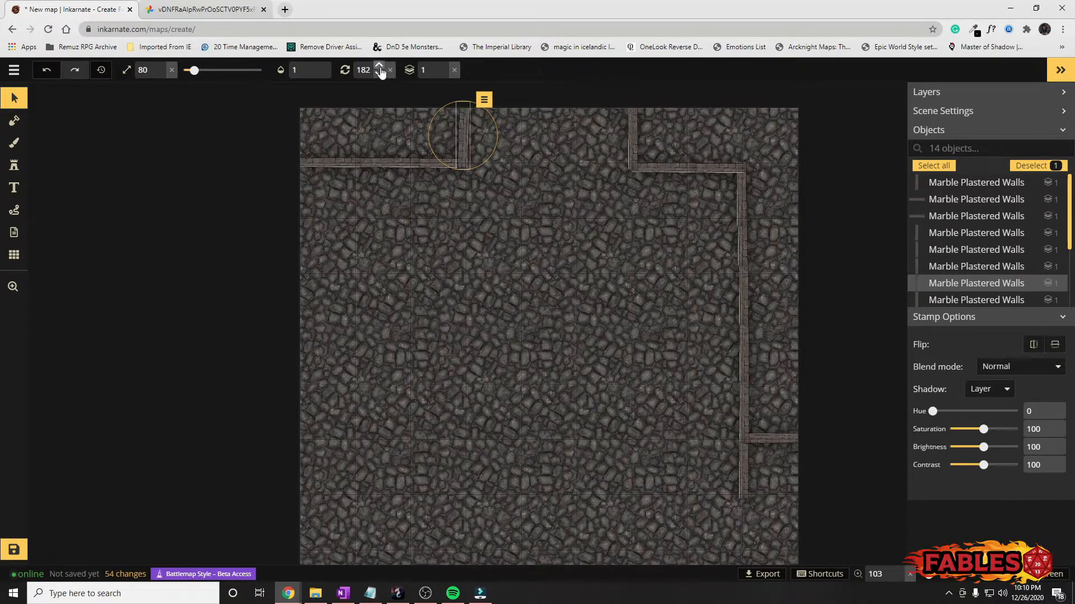
{"action": "left_click", "coordinate": [379, 74]}
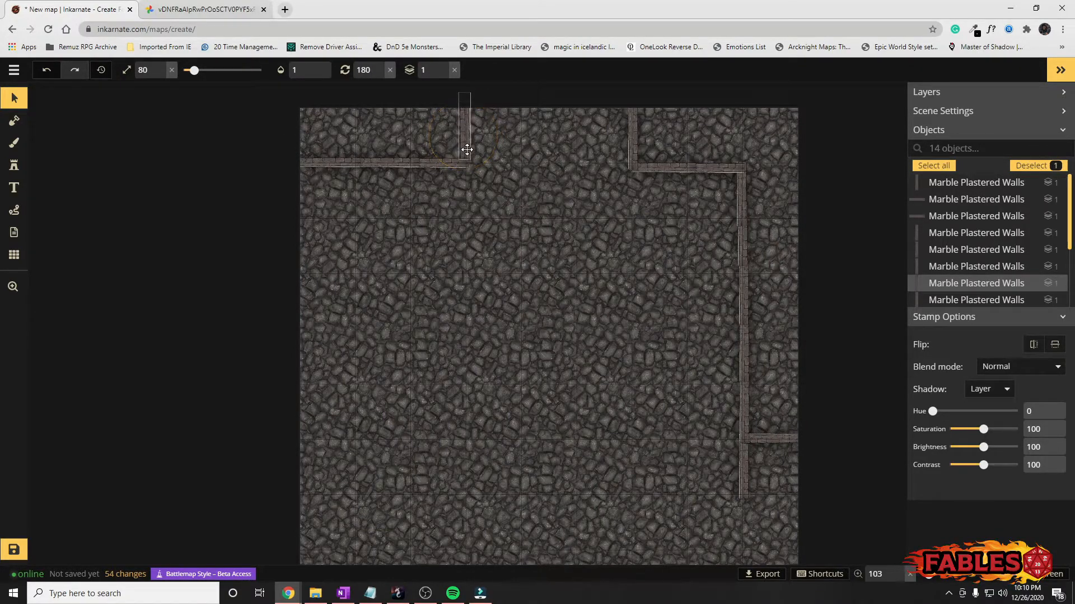
{"action": "left_click_drag", "start_coordinate": [467, 159], "coordinate": [468, 157]}
{"action": "left_click", "coordinate": [570, 211]}
Step: Review the whole wall layout against the hand-drawn forge sketch and return to the map
{"action": "scroll", "coordinate": [649, 238], "scroll_direction": "down", "scroll_amount": 1}
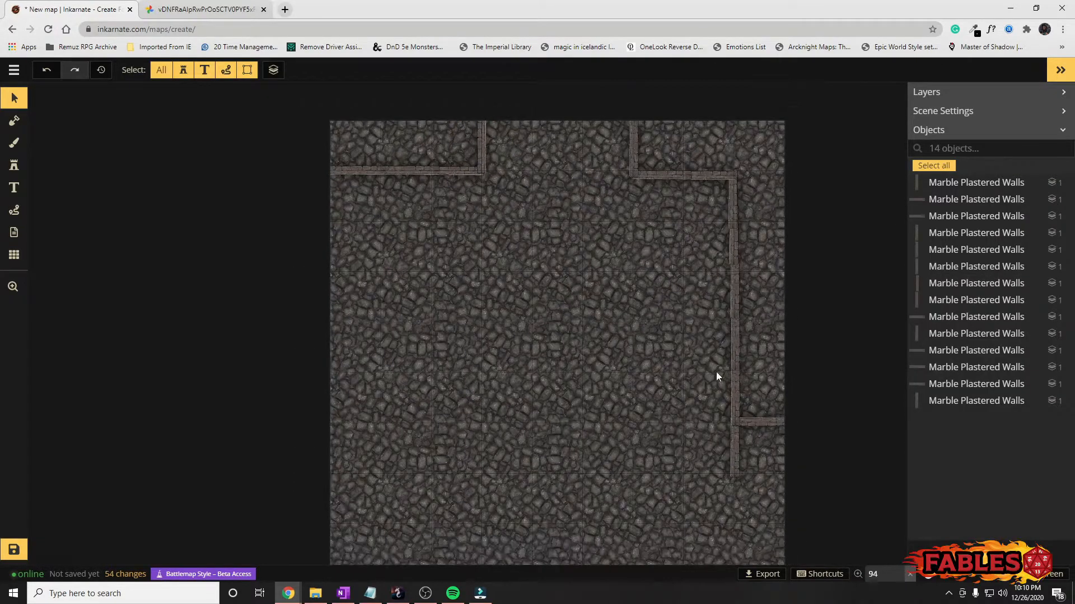
{"action": "scroll", "coordinate": [757, 469], "scroll_direction": "down", "scroll_amount": 1}
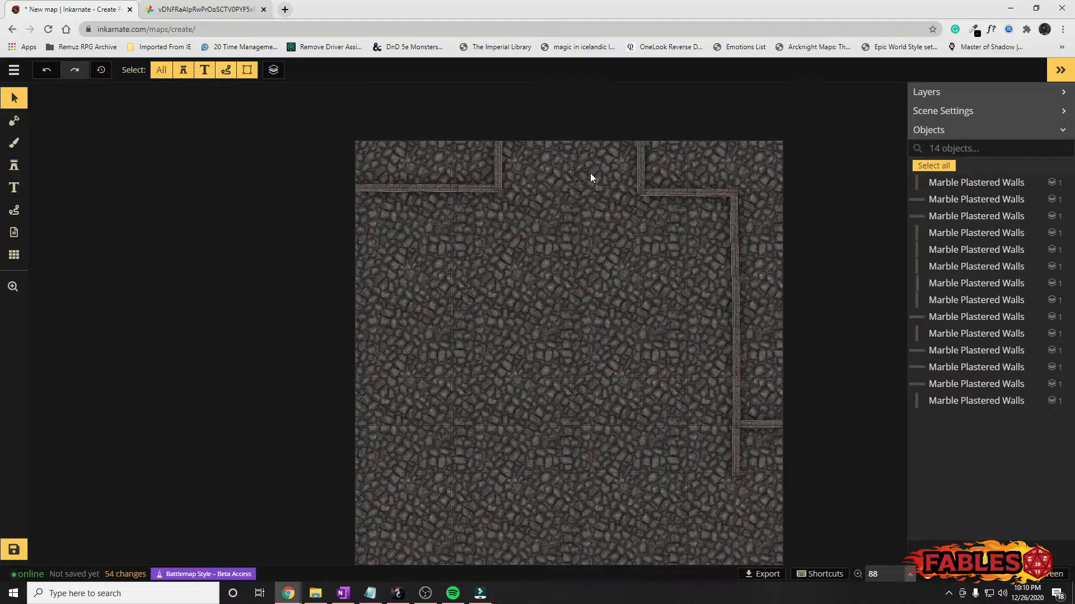
{"action": "left_click_drag", "start_coordinate": [580, 453], "coordinate": [563, 347]}
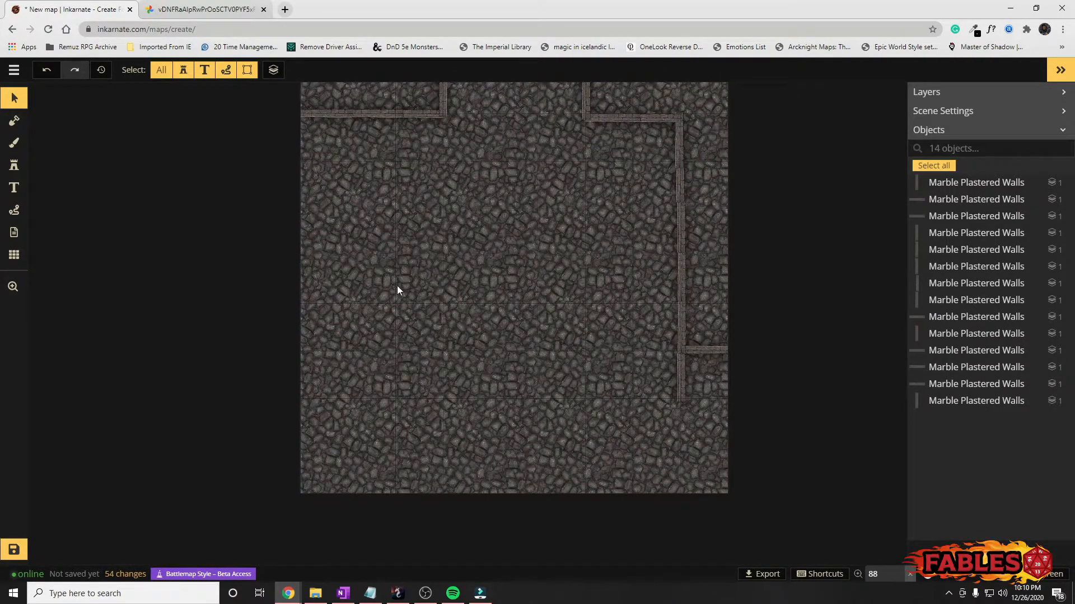
{"action": "left_click", "coordinate": [218, 5]}
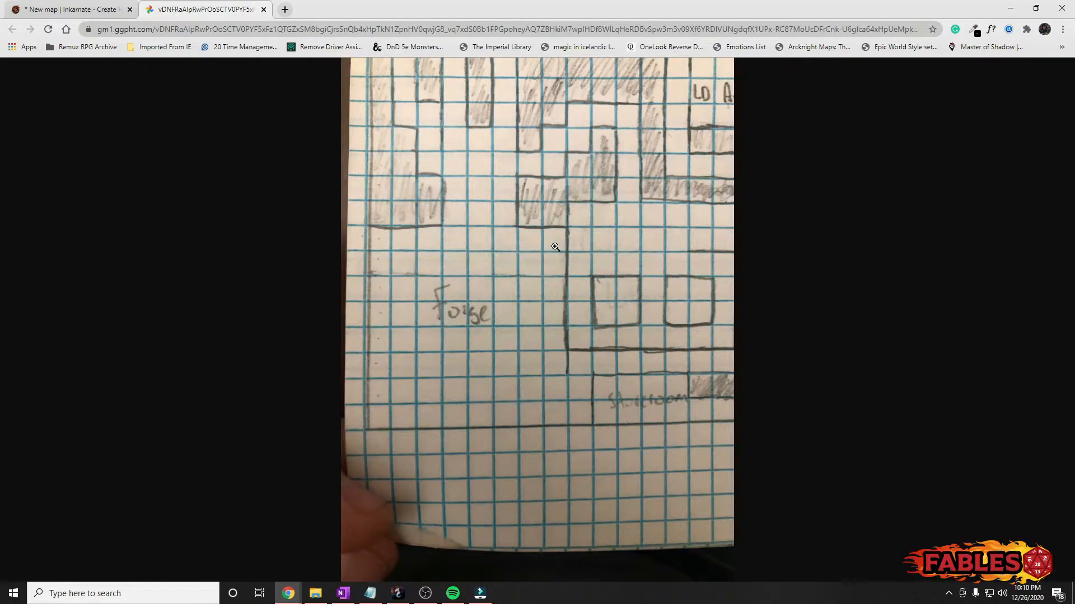
{"action": "left_click", "coordinate": [103, 9]}
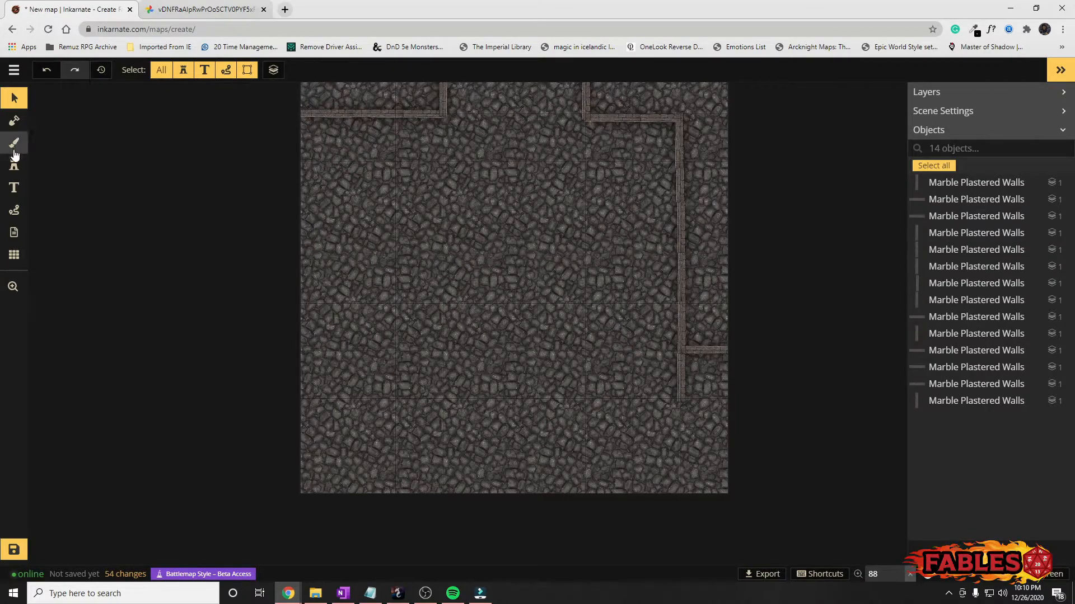
Step: Search the stamp catalog for "forge" and clear the search
{"action": "left_click", "coordinate": [15, 167]}
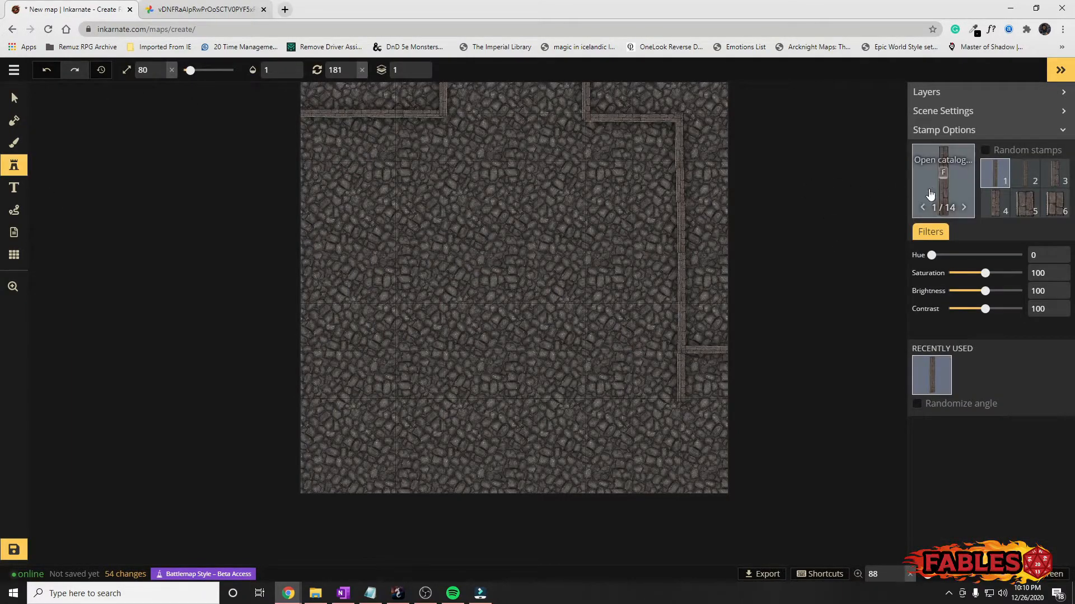
{"action": "left_click", "coordinate": [945, 175]}
{"action": "left_click", "coordinate": [260, 92]}
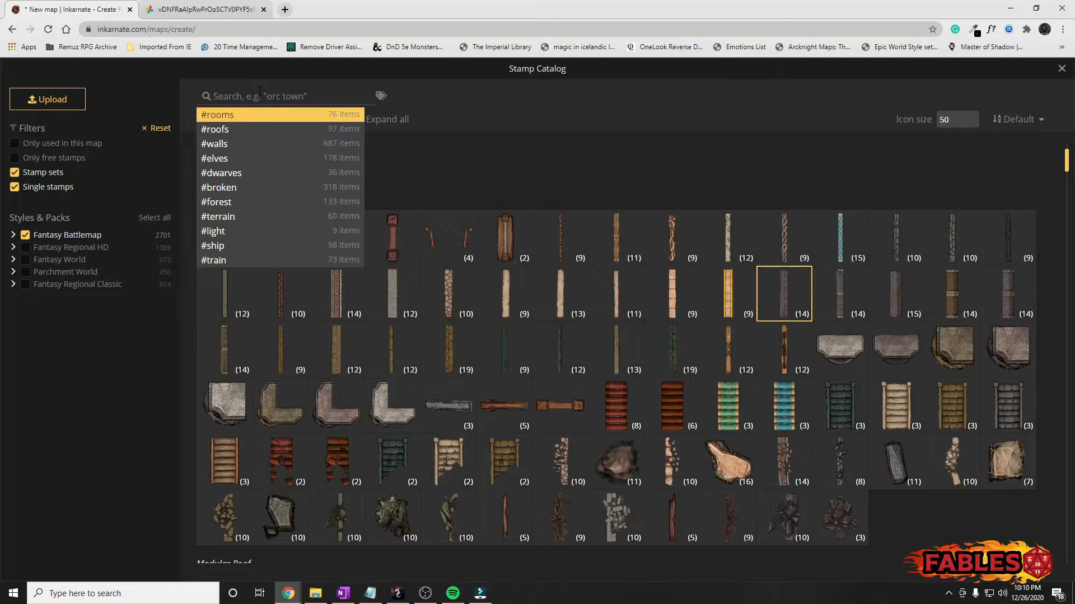
{"action": "type", "text": "forge"}
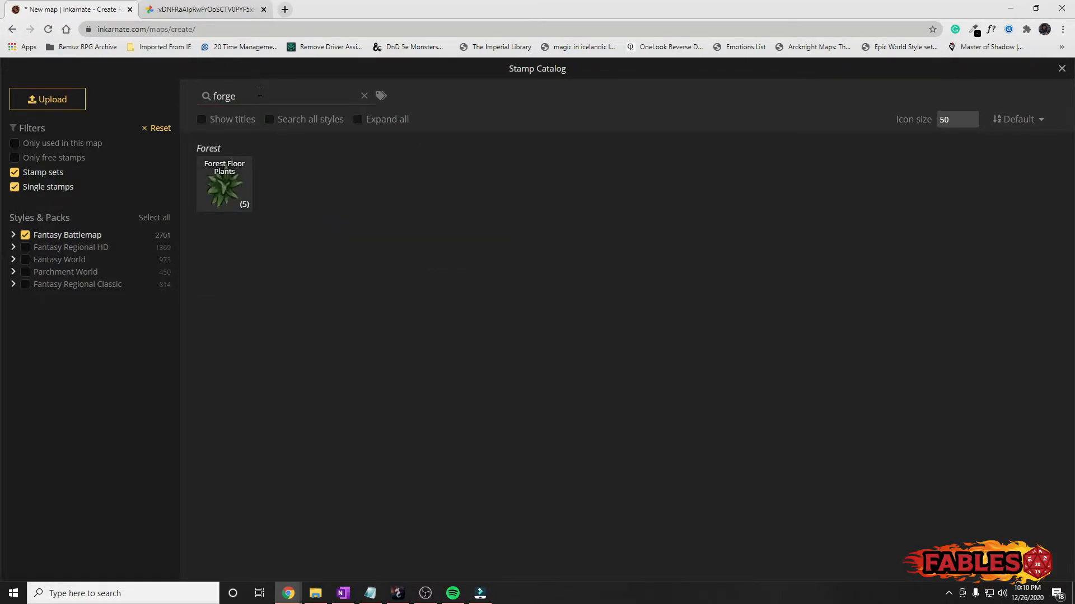
{"action": "key", "text": "BackSpace"}
{"action": "key", "text": "BackSpace"}
{"action": "key", "text": "BackSpace"}
{"action": "key", "text": "BackSpace"}
{"action": "key", "text": "BackSpace"}
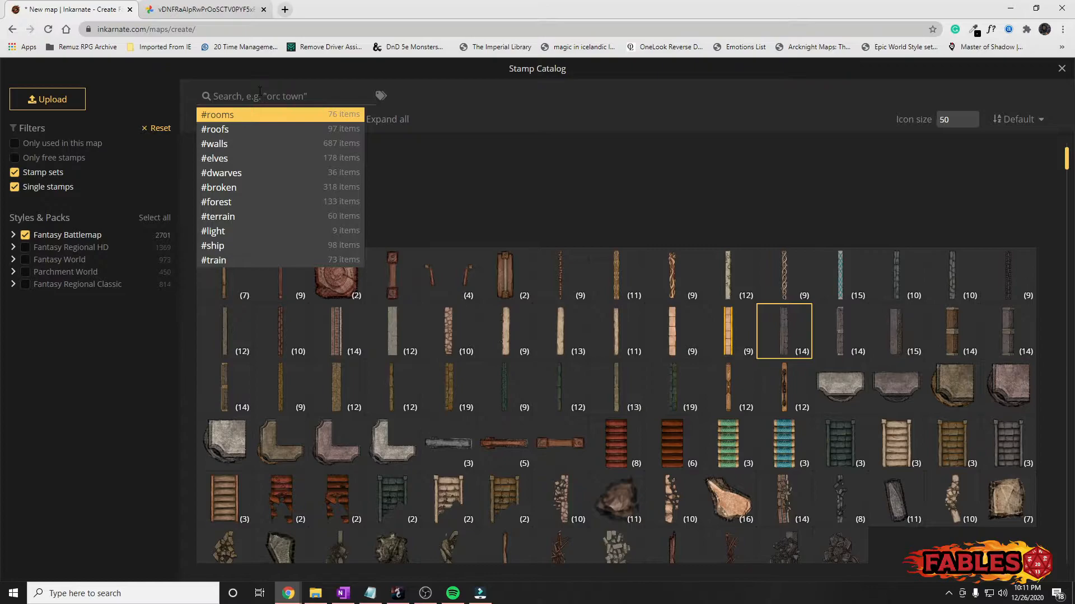
Step: Search the stamp catalog for "blacksmith" and clear the search
{"action": "type", "text": "blacksmith"}
{"action": "key", "text": "BackSpace"}
{"action": "key", "text": "BackSpace"}
{"action": "key", "text": "BackSpace"}
{"action": "key", "text": "BackSpace"}
{"action": "key", "text": "BackSpace"}
{"action": "key", "text": "BackSpace"}
{"action": "key", "text": "BackSpace"}
{"action": "key", "text": "BackSpace"}
{"action": "key", "text": "BackSpace"}
{"action": "key", "text": "BackSpace"}
Step: Search the stamp catalog for "anvil" and choose the Dwarven anvil stamp set
{"action": "left_click", "coordinate": [493, 122]}
{"action": "left_click", "coordinate": [286, 99]}
{"action": "type", "text": "anvil"}
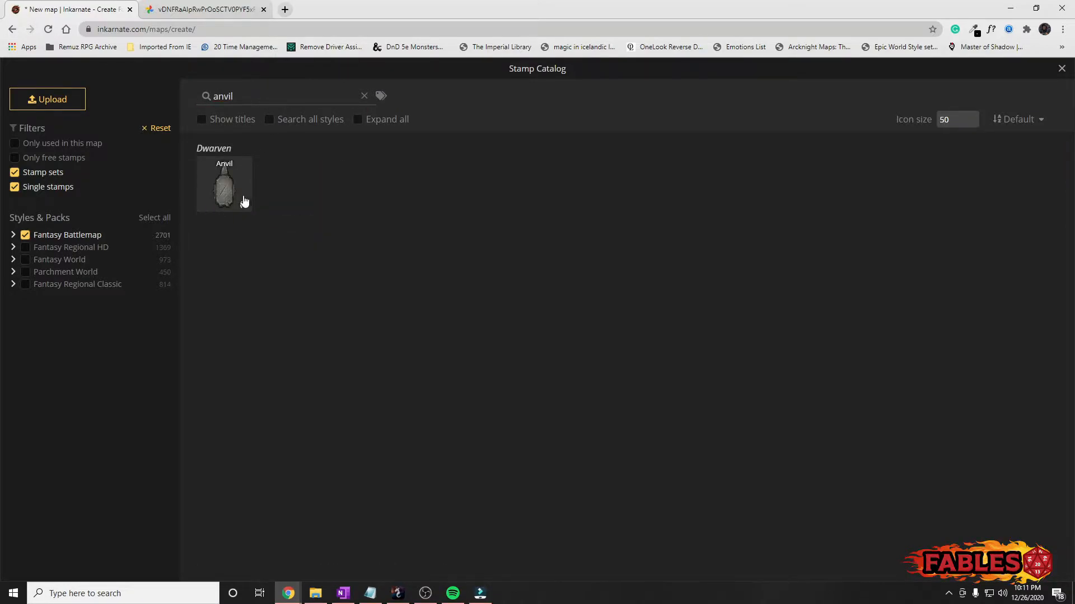
{"action": "left_click", "coordinate": [243, 197]}
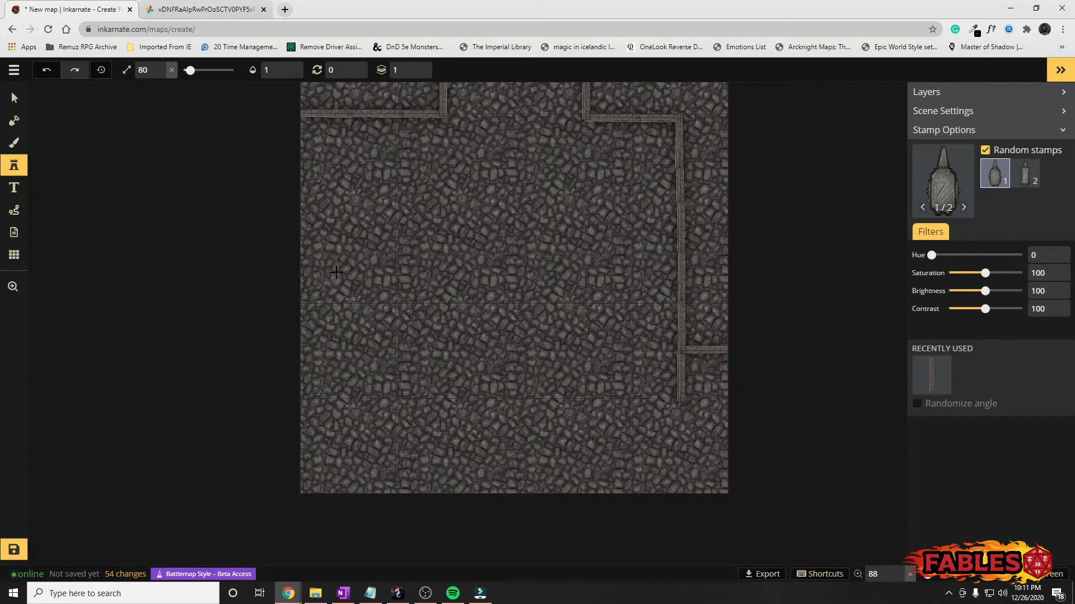
Step: Place an anvil by the map's left edge in the lower part, rotated to 89 degrees and sized to 100
{"action": "left_click", "coordinate": [326, 371]}
{"action": "left_click_drag", "start_coordinate": [346, 345], "coordinate": [361, 408]}
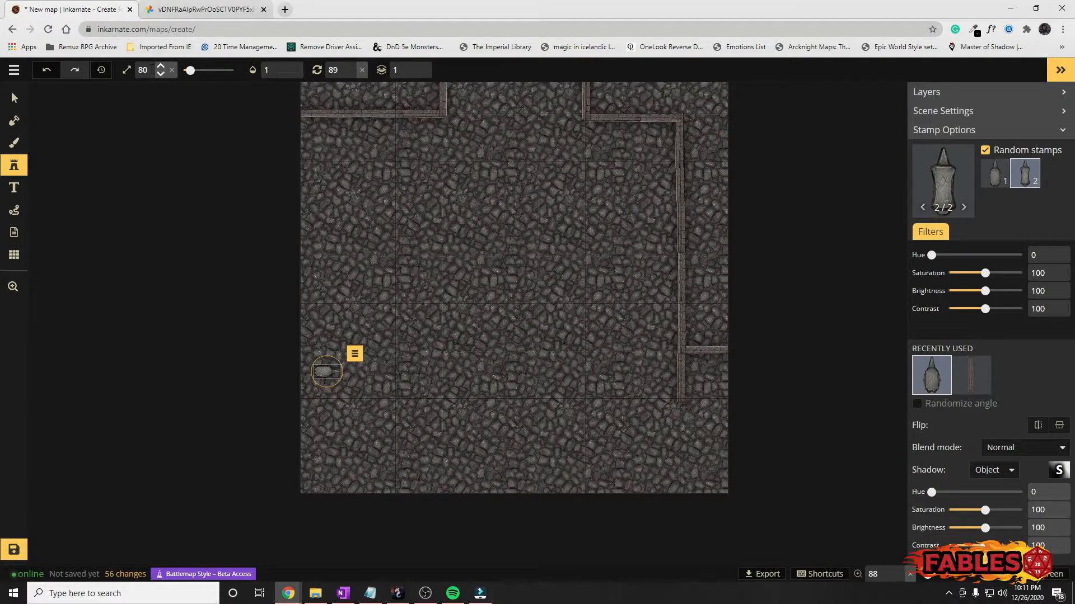
{"action": "type", "text": "100"}
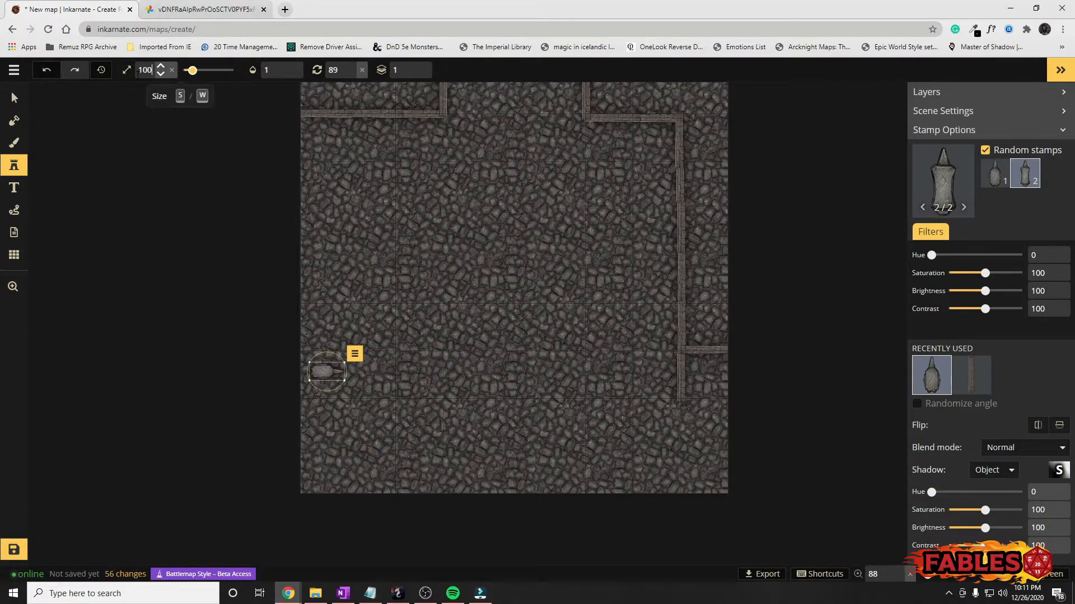
{"action": "left_click_drag", "start_coordinate": [328, 373], "coordinate": [325, 379]}
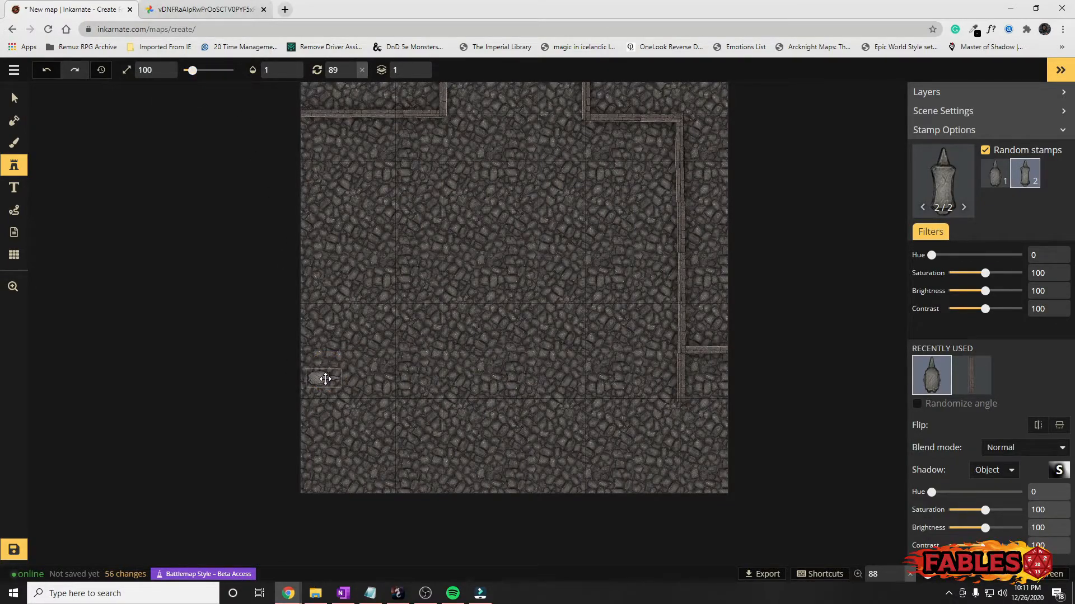
Step: Check the hand-drawn forge sketch and clear the anvil search from the stamp catalog
{"action": "left_click", "coordinate": [199, 3]}
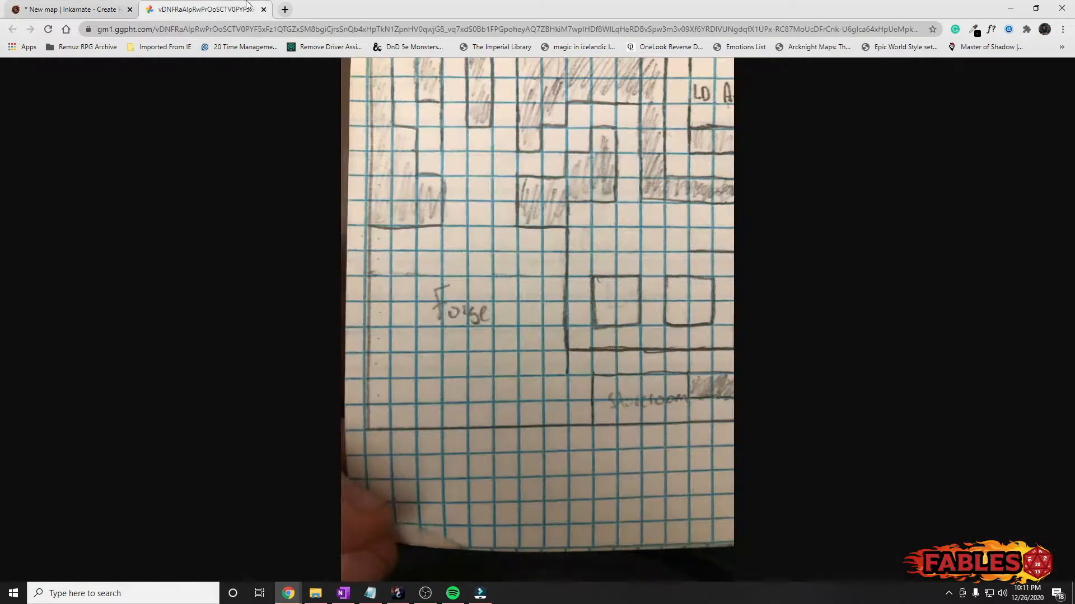
{"action": "left_click", "coordinate": [79, 9]}
{"action": "left_click", "coordinate": [931, 193]}
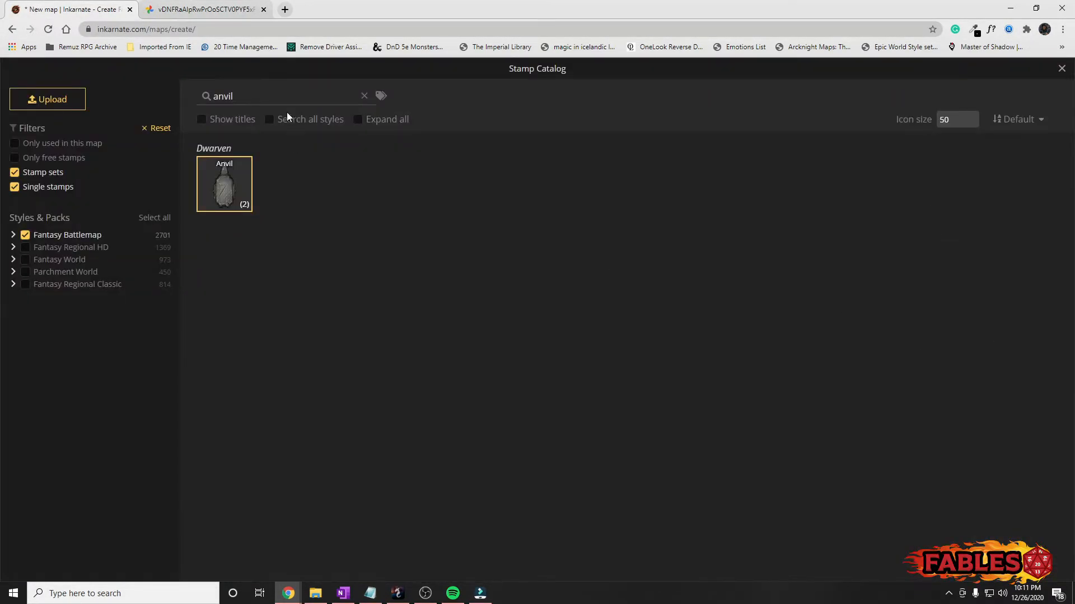
{"action": "left_click", "coordinate": [364, 98]}
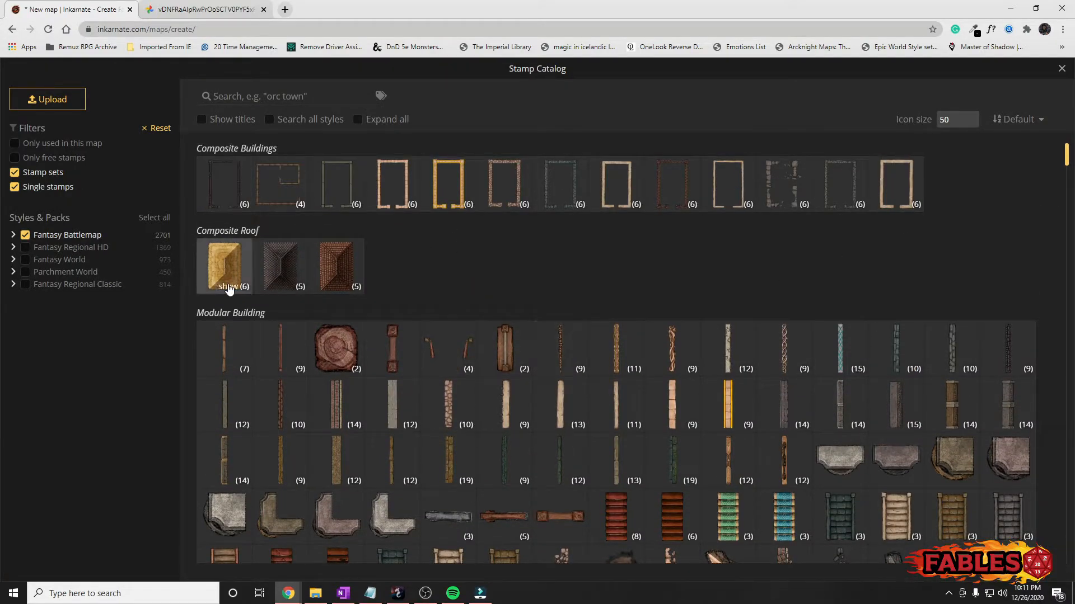
Step: Find the Crates set in the Market section and place its second stamp up and right of the anvil at size 200
{"action": "scroll", "coordinate": [333, 419], "scroll_direction": "down", "scroll_amount": 1}
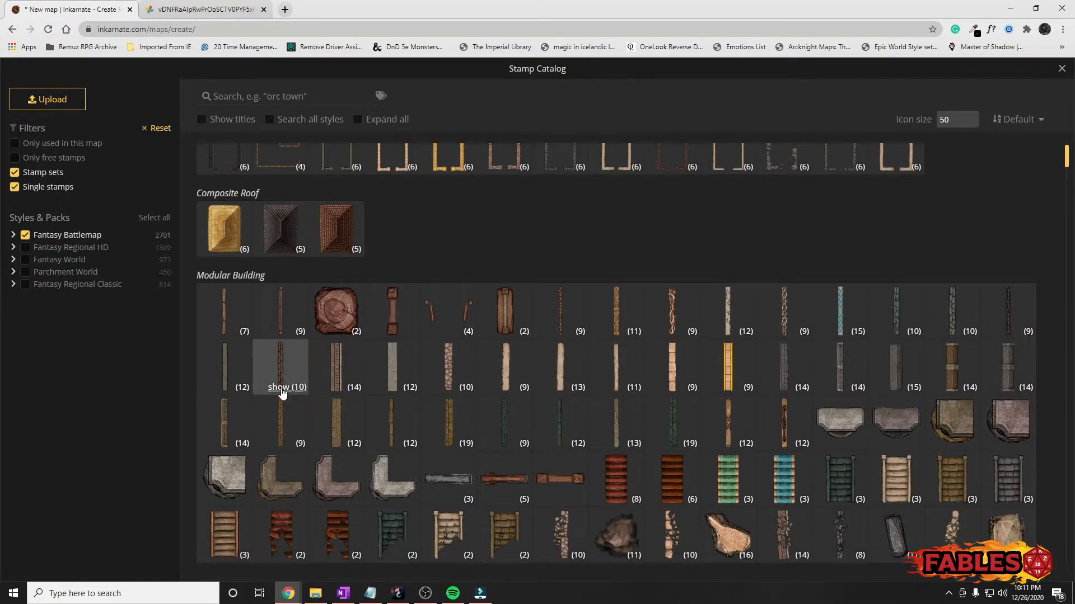
{"action": "scroll", "coordinate": [275, 291], "scroll_direction": "up", "scroll_amount": 1}
{"action": "scroll", "coordinate": [255, 167], "scroll_direction": "down", "scroll_amount": 4}
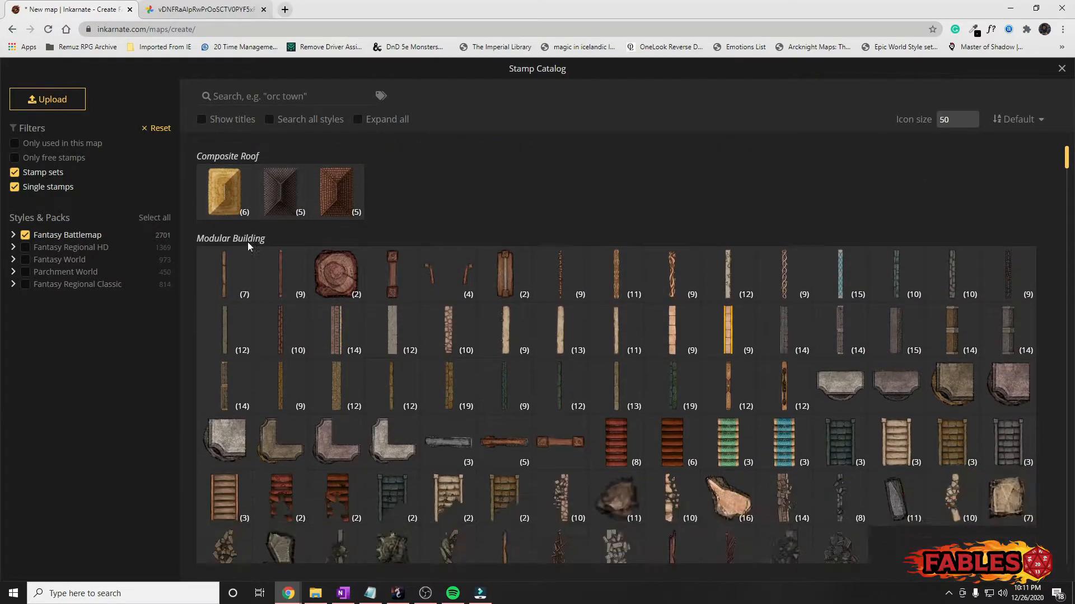
{"action": "scroll", "coordinate": [513, 462], "scroll_direction": "down", "scroll_amount": 2}
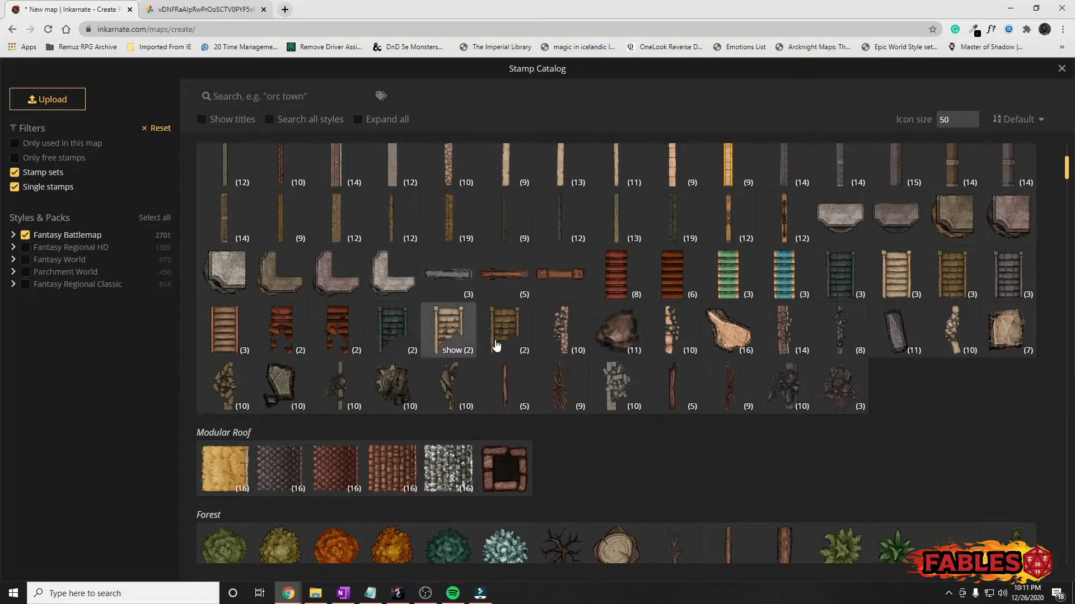
{"action": "scroll", "coordinate": [646, 400], "scroll_direction": "down", "scroll_amount": 1}
{"action": "scroll", "coordinate": [833, 422], "scroll_direction": "down", "scroll_amount": 5}
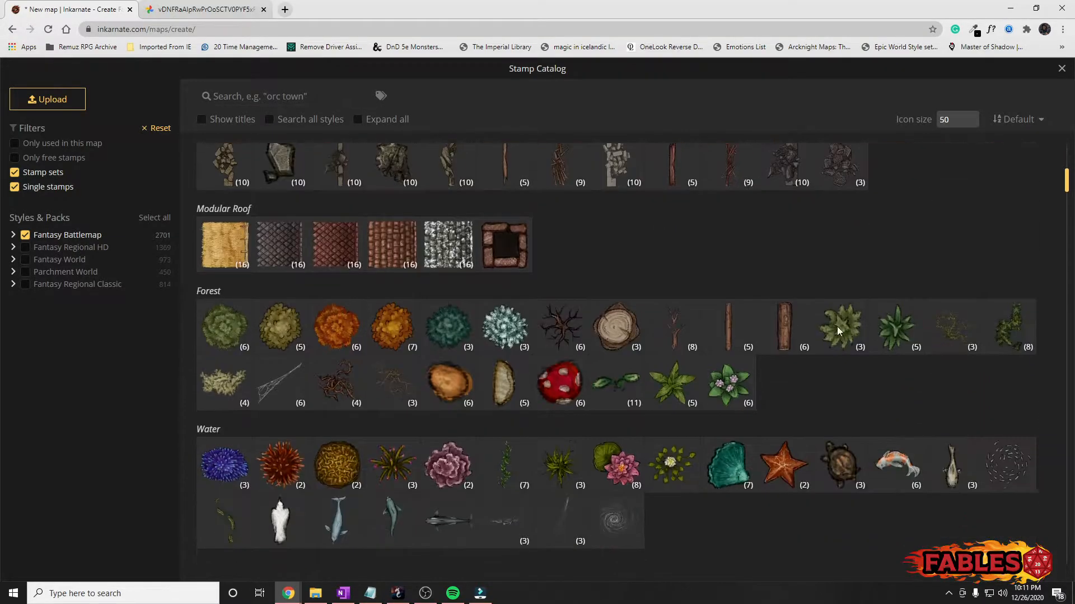
{"action": "scroll", "coordinate": [251, 252], "scroll_direction": "down", "scroll_amount": 3}
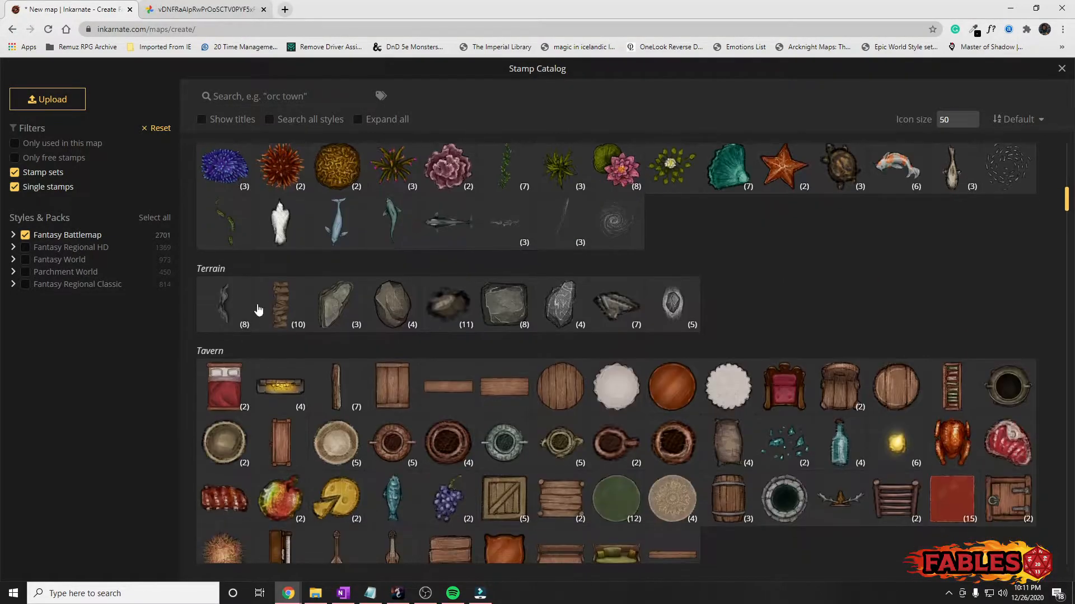
{"action": "scroll", "coordinate": [263, 392], "scroll_direction": "up", "scroll_amount": 2}
{"action": "scroll", "coordinate": [267, 431], "scroll_direction": "down", "scroll_amount": 1}
{"action": "scroll", "coordinate": [266, 437], "scroll_direction": "down", "scroll_amount": 5}
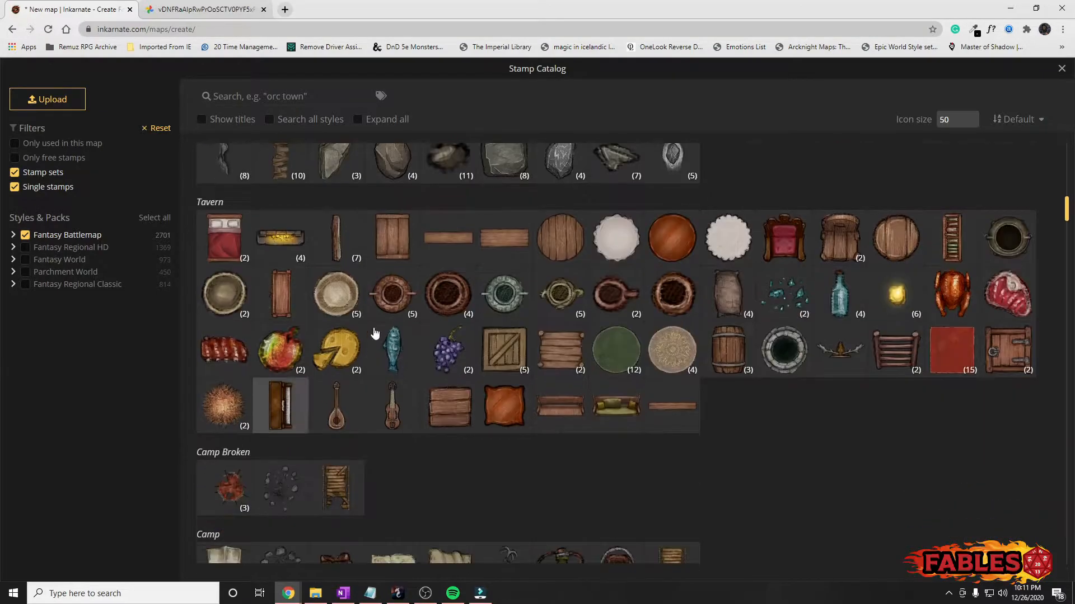
{"action": "scroll", "coordinate": [265, 315], "scroll_direction": "down", "scroll_amount": 1}
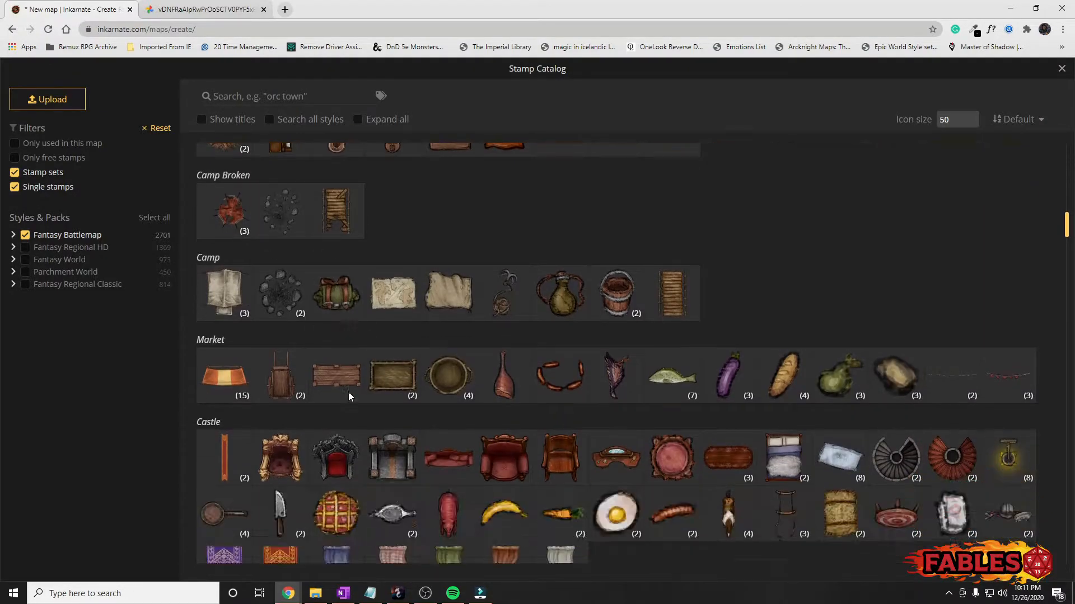
{"action": "scroll", "coordinate": [361, 377], "scroll_direction": "down", "scroll_amount": 2}
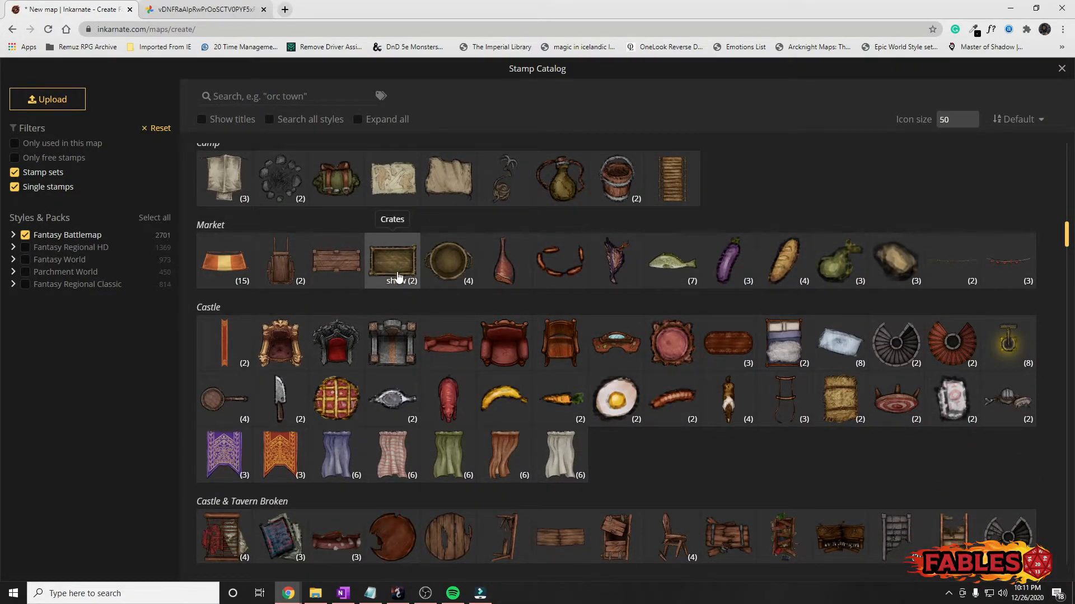
{"action": "left_click", "coordinate": [403, 282]}
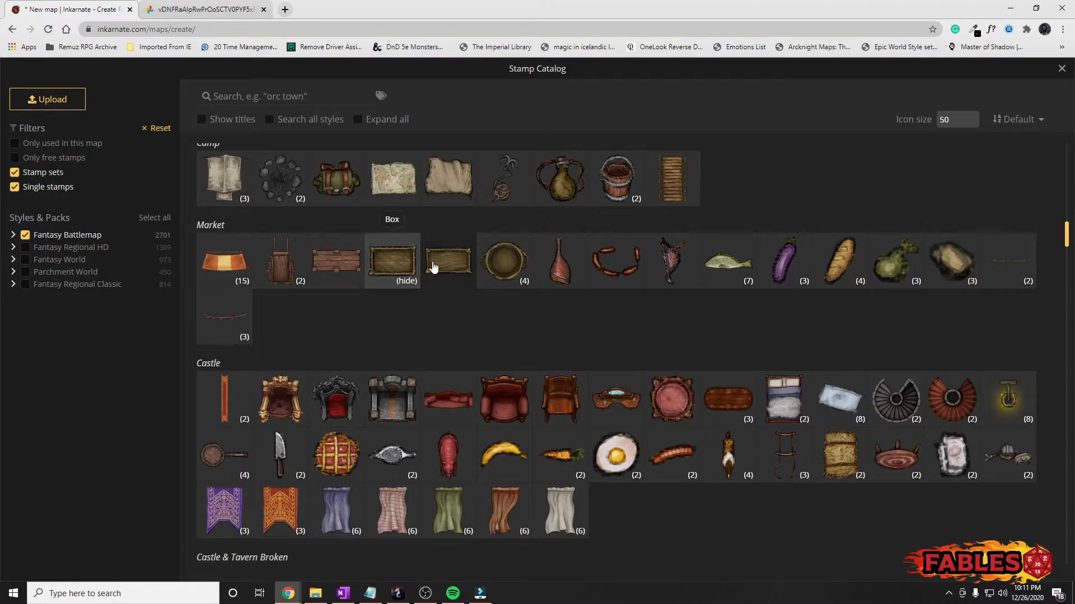
{"action": "left_click", "coordinate": [442, 263]}
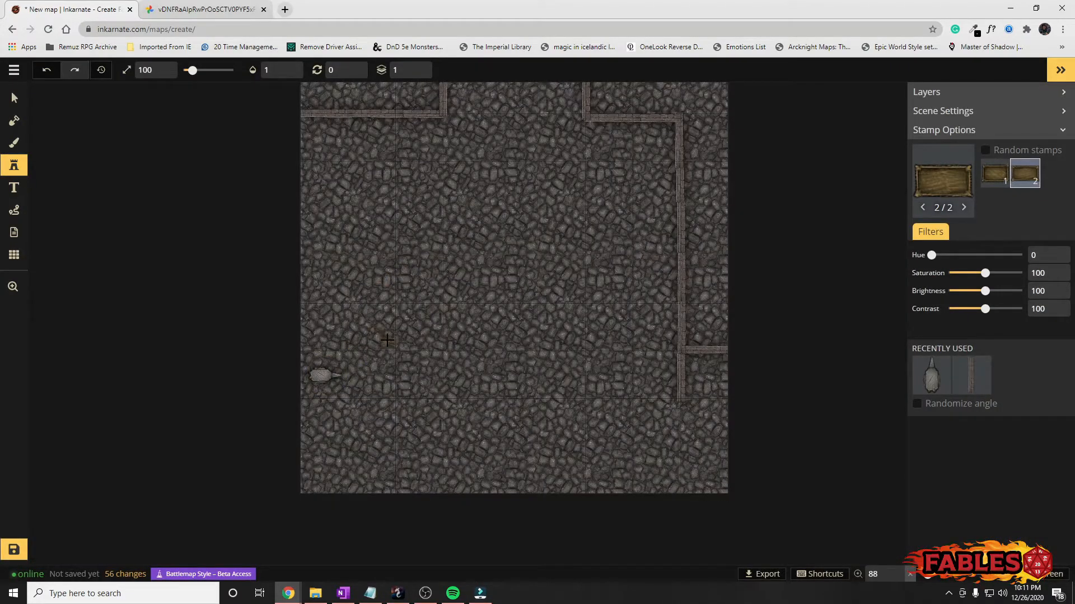
{"action": "left_click", "coordinate": [387, 339]}
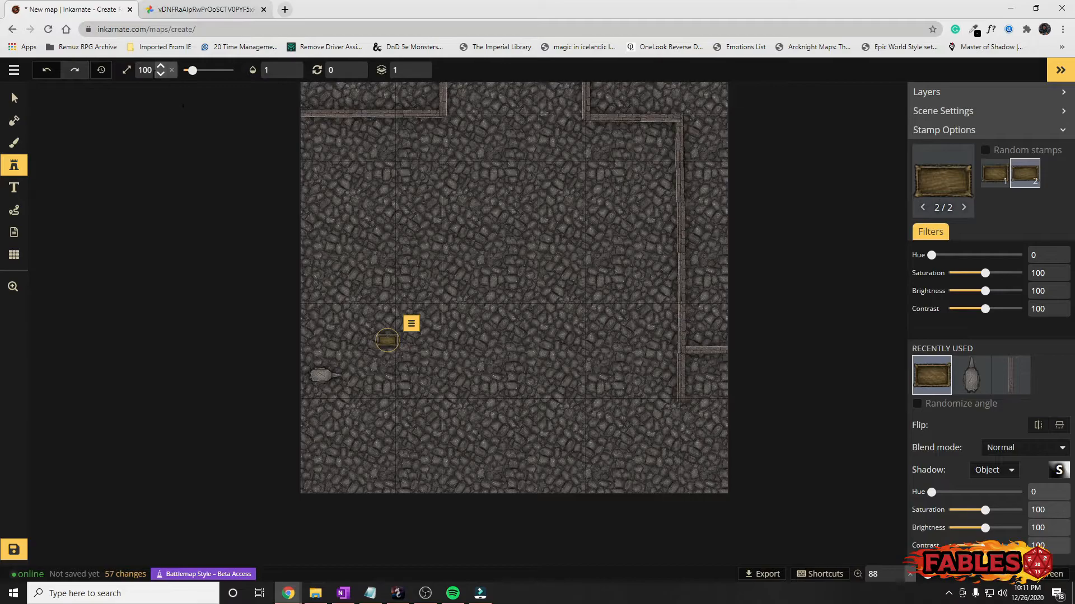
{"action": "type", "text": "200"}
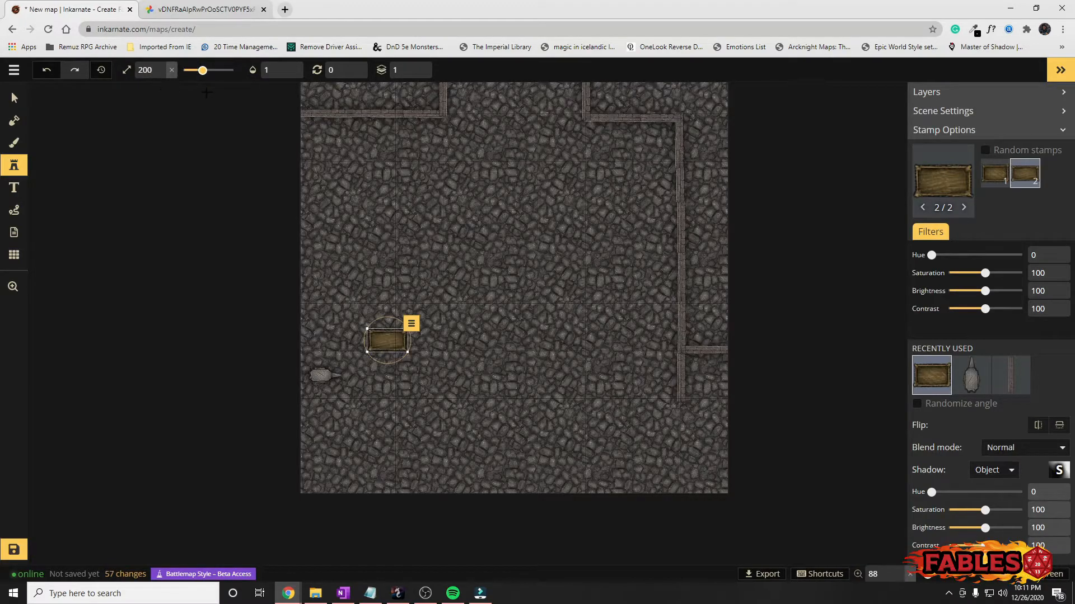
Step: Choose the bellows stamp from the Wizard section, place it above the crate and shrink it to roughly the crate's width
{"action": "left_click", "coordinate": [950, 182]}
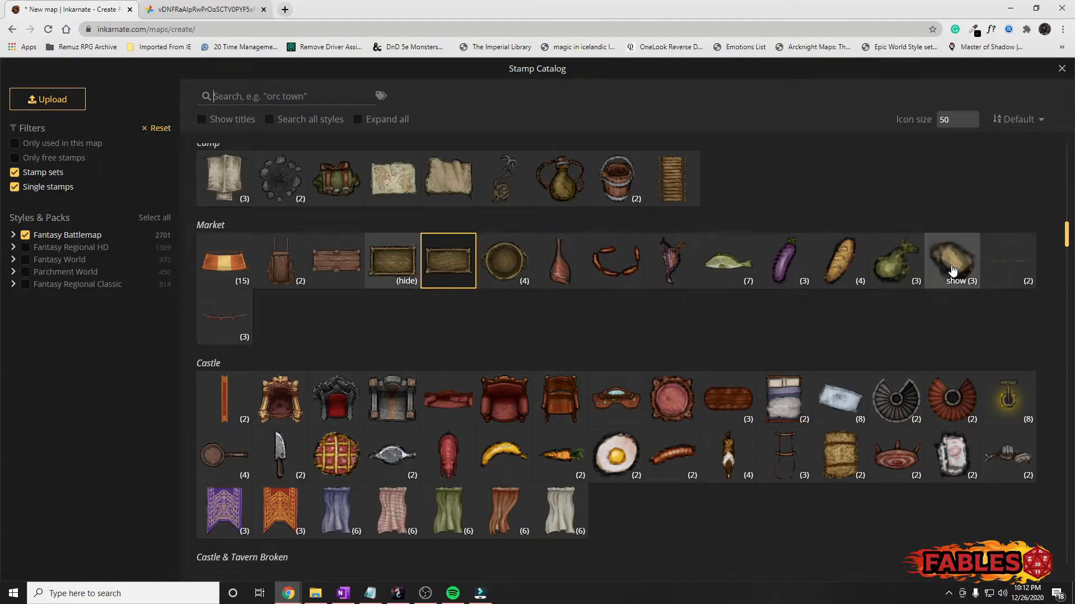
{"action": "scroll", "coordinate": [527, 323], "scroll_direction": "down", "scroll_amount": 1}
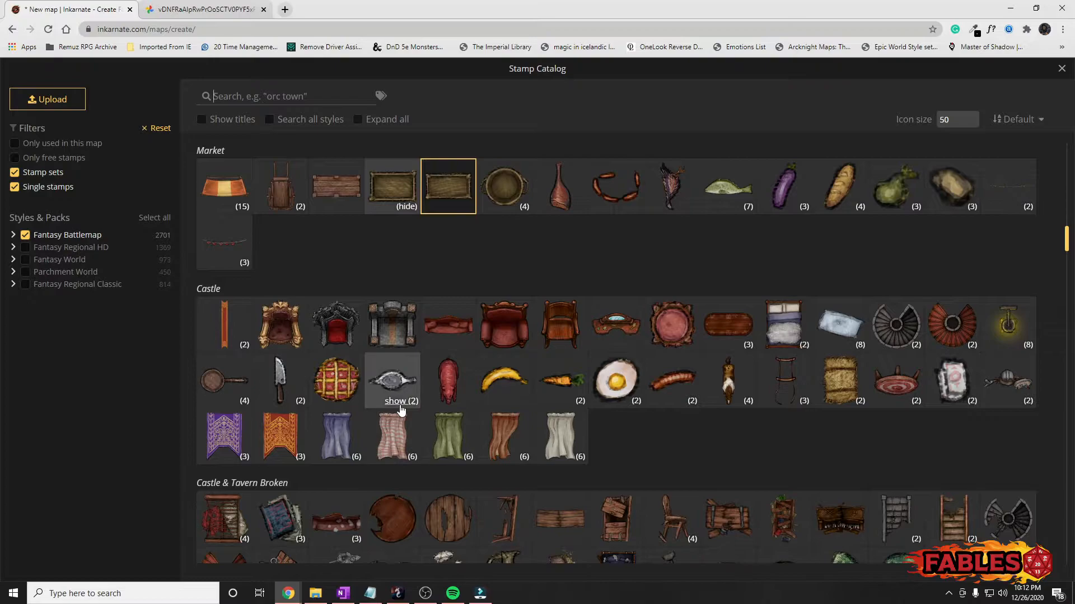
{"action": "left_click", "coordinate": [400, 402]}
{"action": "left_click", "coordinate": [402, 403]}
{"action": "scroll", "coordinate": [834, 448], "scroll_direction": "down", "scroll_amount": 2}
{"action": "scroll", "coordinate": [835, 445], "scroll_direction": "down", "scroll_amount": 2}
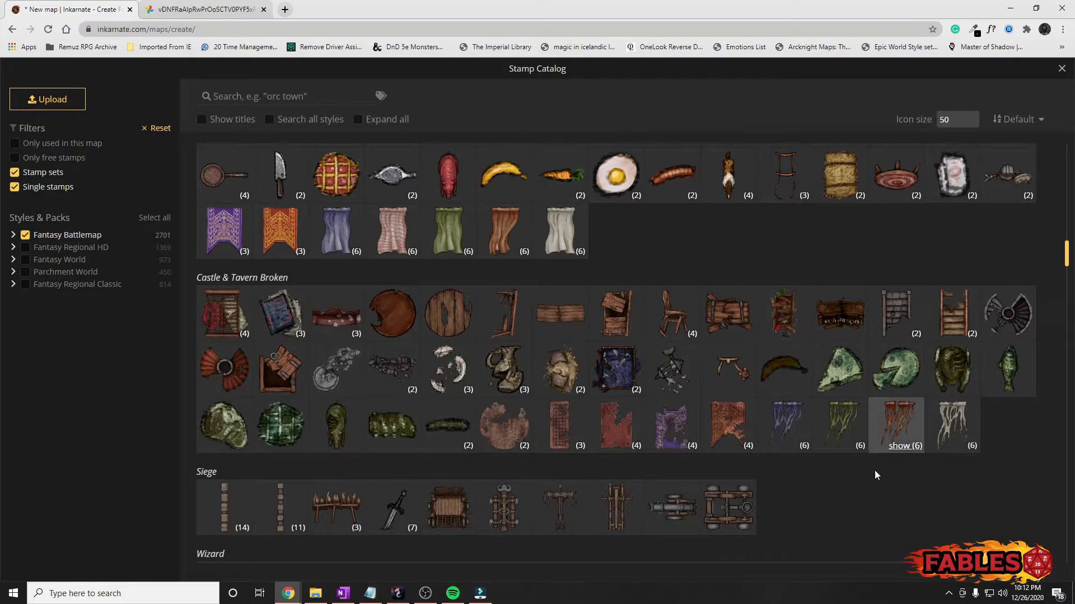
{"action": "scroll", "coordinate": [811, 369], "scroll_direction": "down", "scroll_amount": 4}
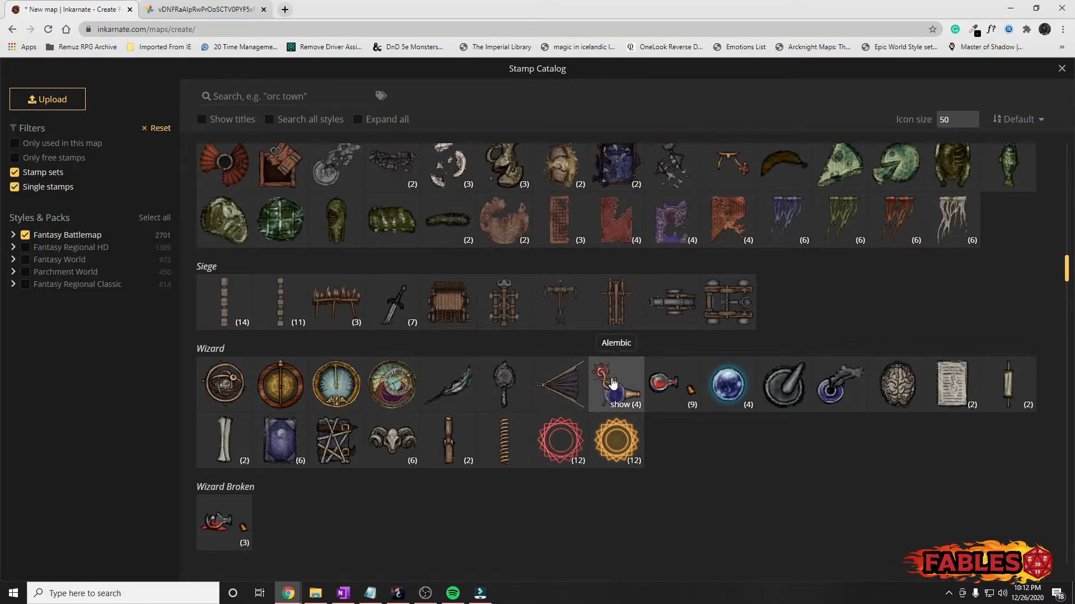
{"action": "left_click", "coordinate": [563, 374]}
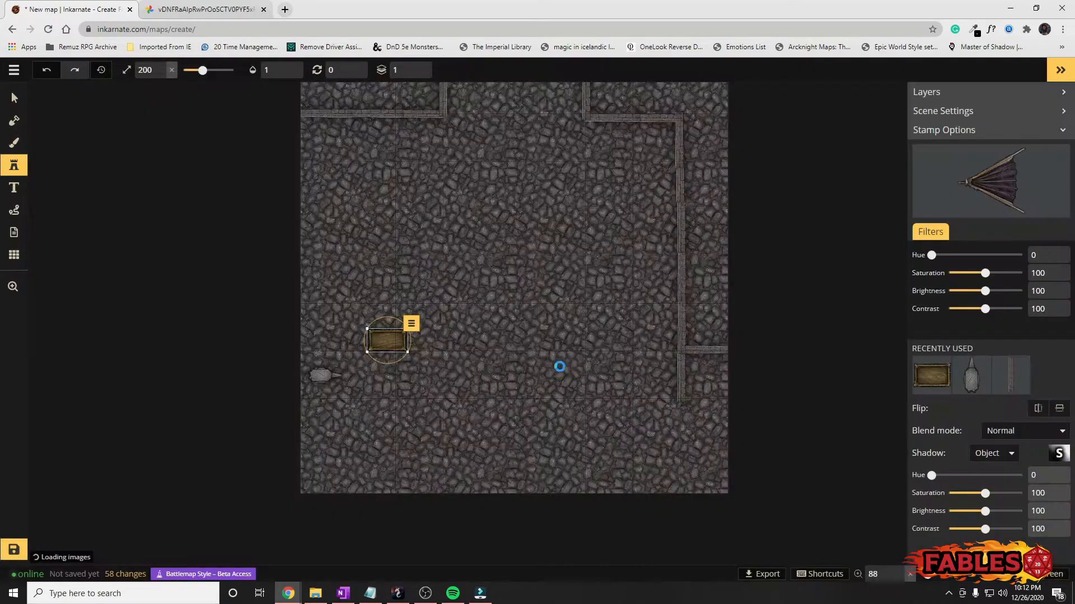
{"action": "left_click", "coordinate": [405, 258]}
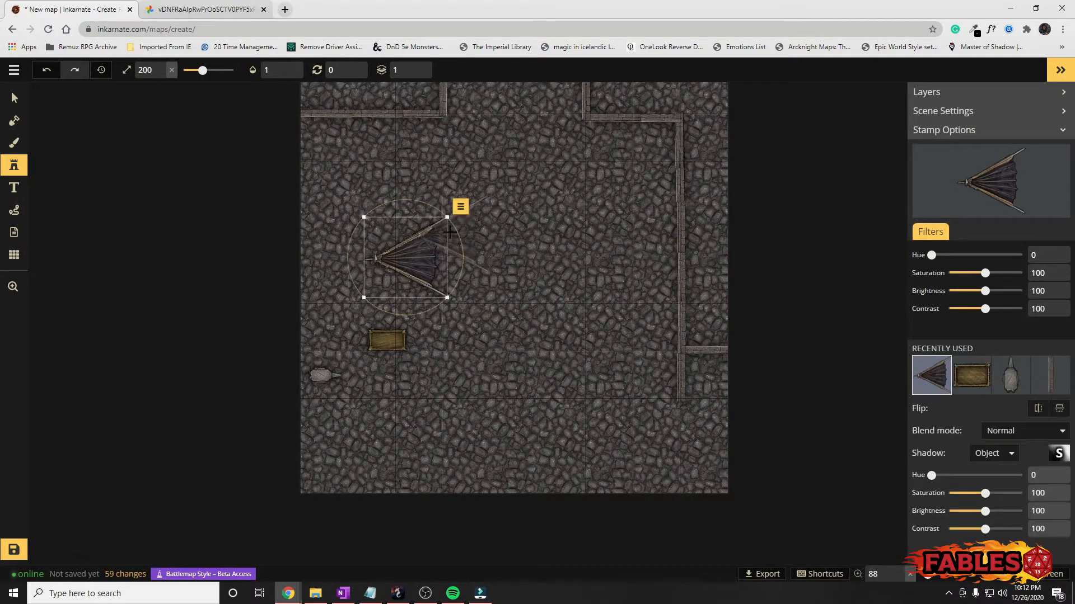
{"action": "left_click_drag", "start_coordinate": [447, 217], "coordinate": [387, 271]}
Step: Choose the X-patterned rectangular stamp from the Dwarven section and place it near the map's left edge, above the bellows, at size 71
{"action": "left_click", "coordinate": [960, 198]}
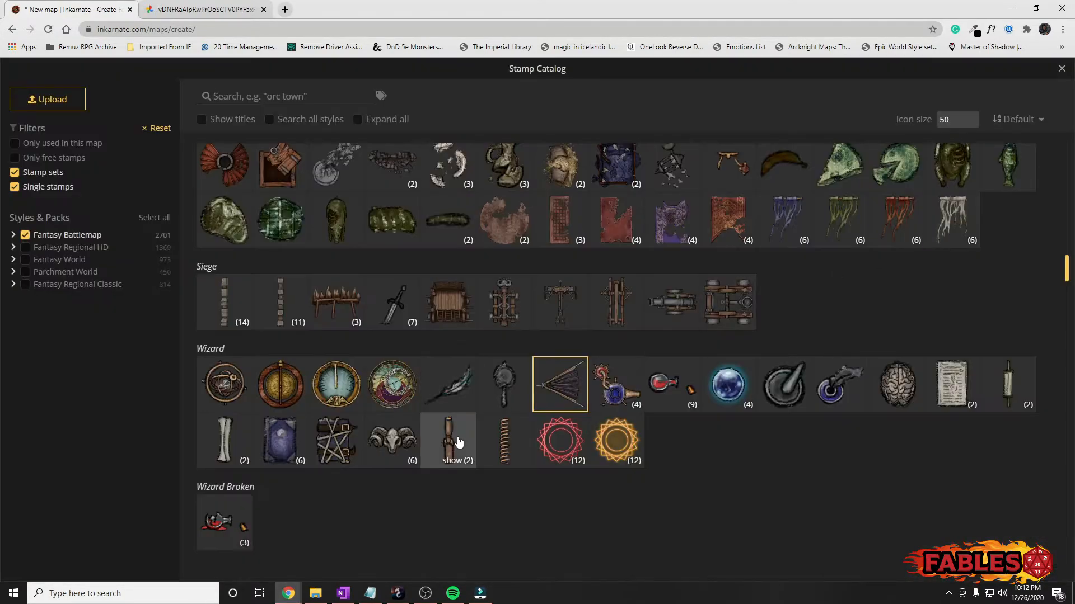
{"action": "scroll", "coordinate": [458, 442], "scroll_direction": "down", "scroll_amount": 6}
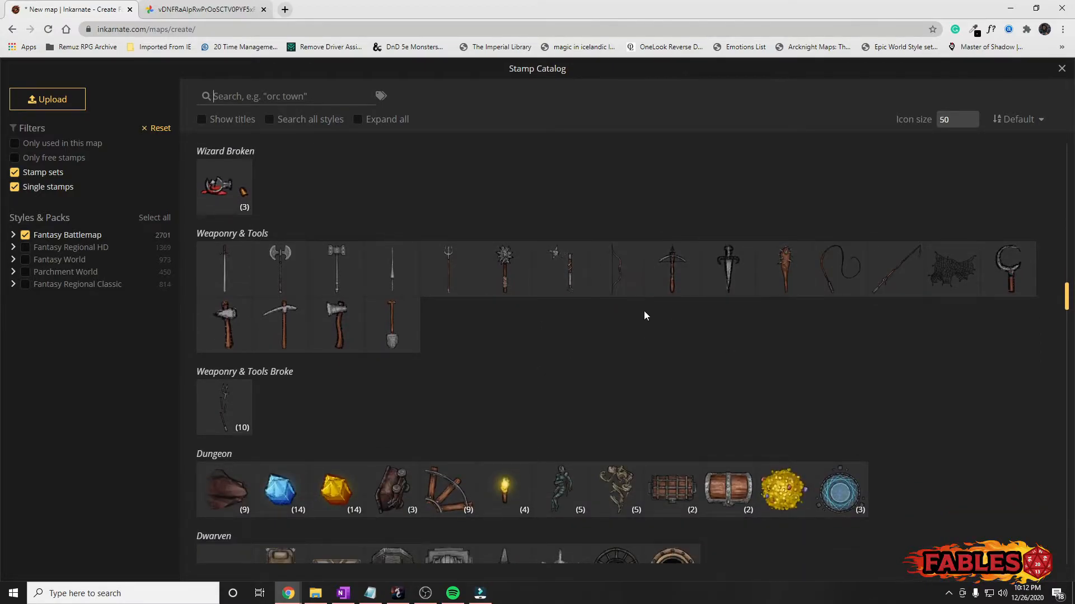
{"action": "scroll", "coordinate": [478, 350], "scroll_direction": "down", "scroll_amount": 2}
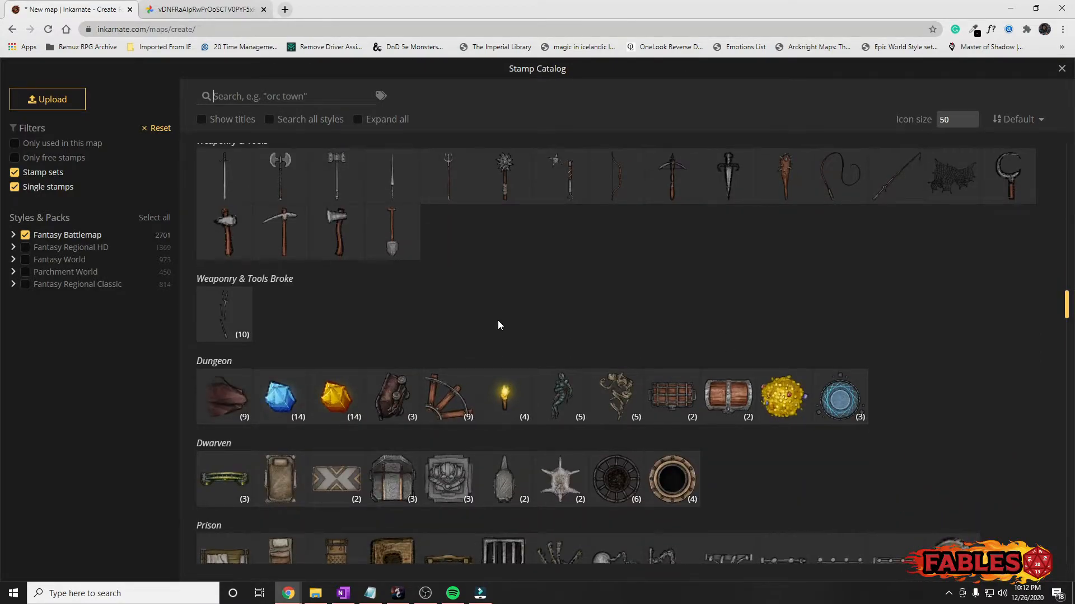
{"action": "scroll", "coordinate": [453, 301], "scroll_direction": "up", "scroll_amount": 1}
{"action": "scroll", "coordinate": [453, 287], "scroll_direction": "down", "scroll_amount": 2}
{"action": "scroll", "coordinate": [465, 283], "scroll_direction": "up", "scroll_amount": 2}
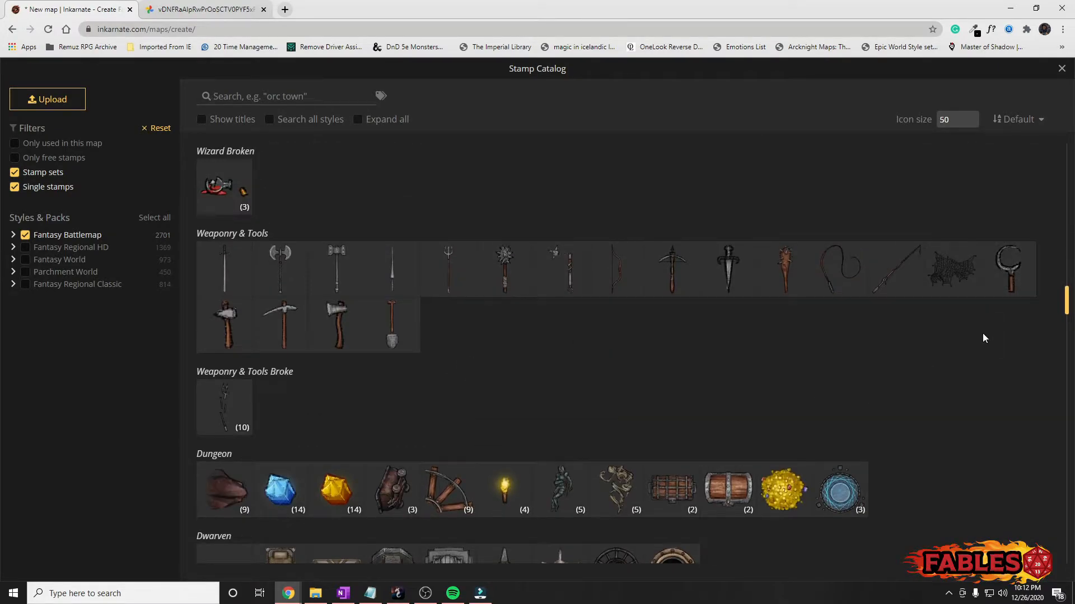
{"action": "scroll", "coordinate": [983, 335], "scroll_direction": "down", "scroll_amount": 2}
{"action": "scroll", "coordinate": [978, 387], "scroll_direction": "down", "scroll_amount": 3}
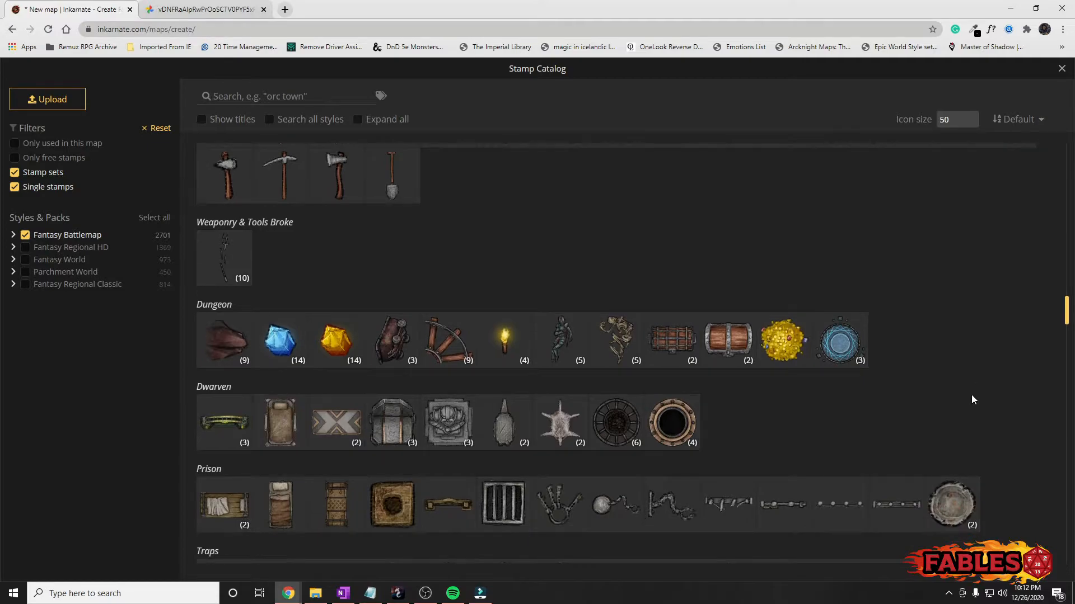
{"action": "scroll", "coordinate": [970, 397], "scroll_direction": "down", "scroll_amount": 1}
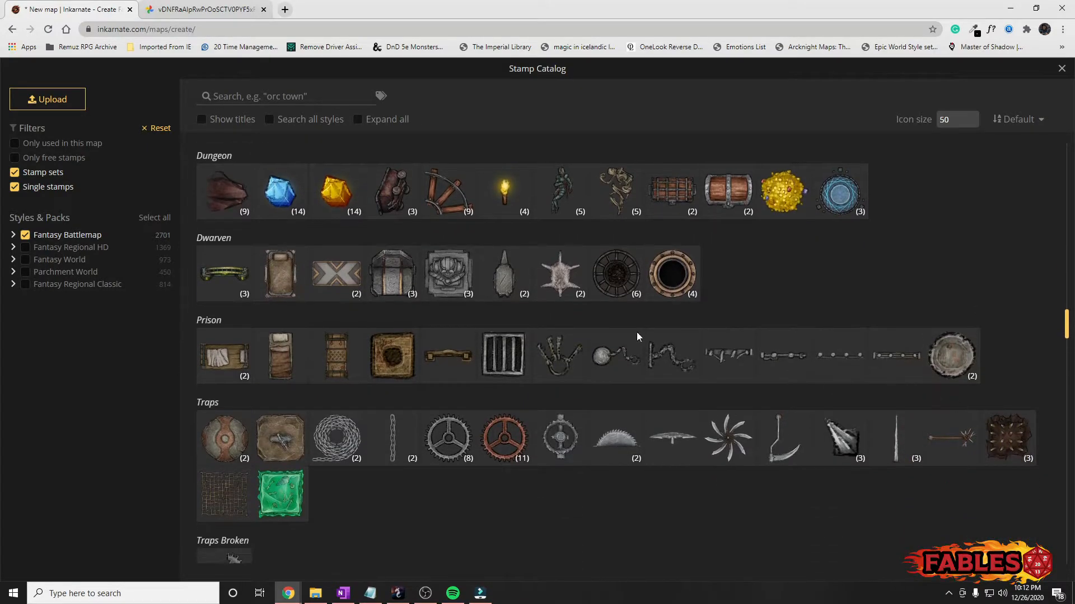
{"action": "left_click", "coordinate": [336, 285]}
{"action": "left_click", "coordinate": [334, 196]}
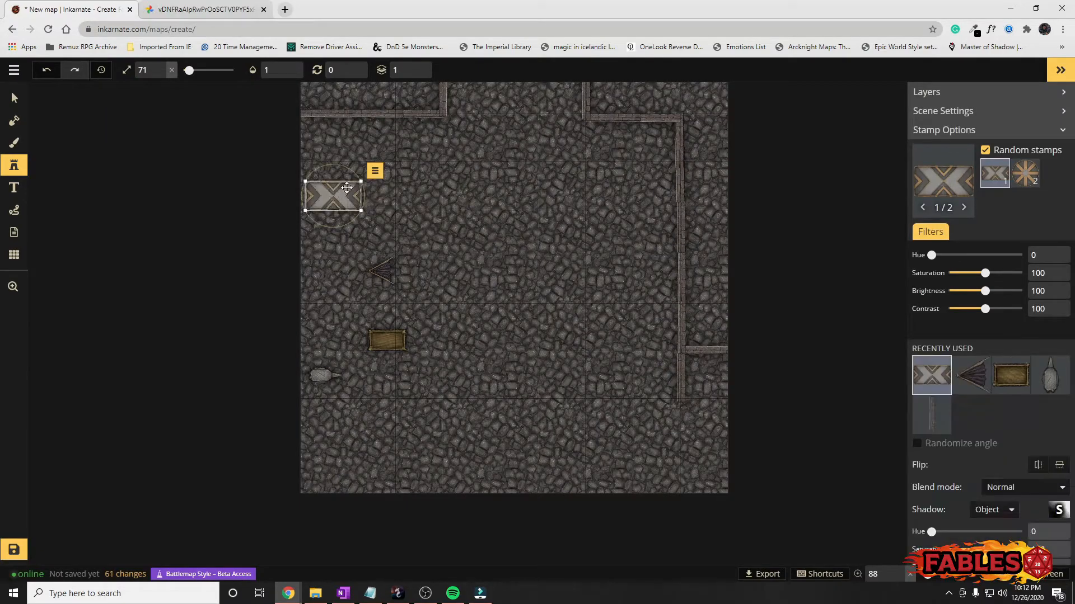
Step: Rotate the X-patterned Dwarven stamp upright to about 91 degrees, enlarge it and shift it against the map's left edge
{"action": "left_click_drag", "start_coordinate": [350, 220], "coordinate": [390, 240]}
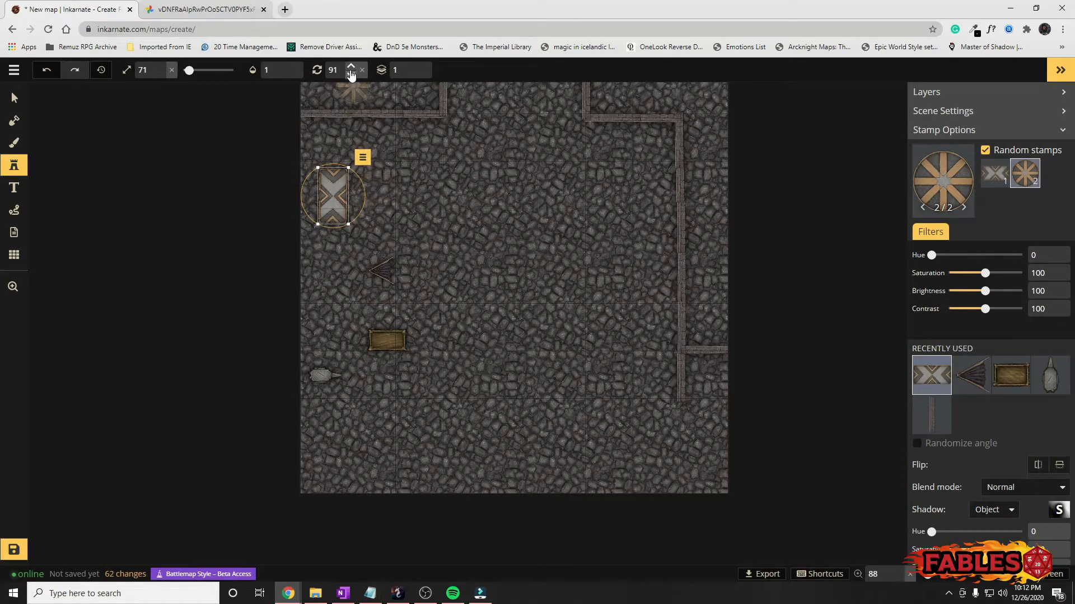
{"action": "left_click_drag", "start_coordinate": [351, 166], "coordinate": [374, 130]}
{"action": "left_click_drag", "start_coordinate": [320, 206], "coordinate": [319, 208]}
Step: Place the round second Stone Tables stamp inside the upper-right wall corner at size 157 and rotation 0
{"action": "left_click", "coordinate": [969, 190]}
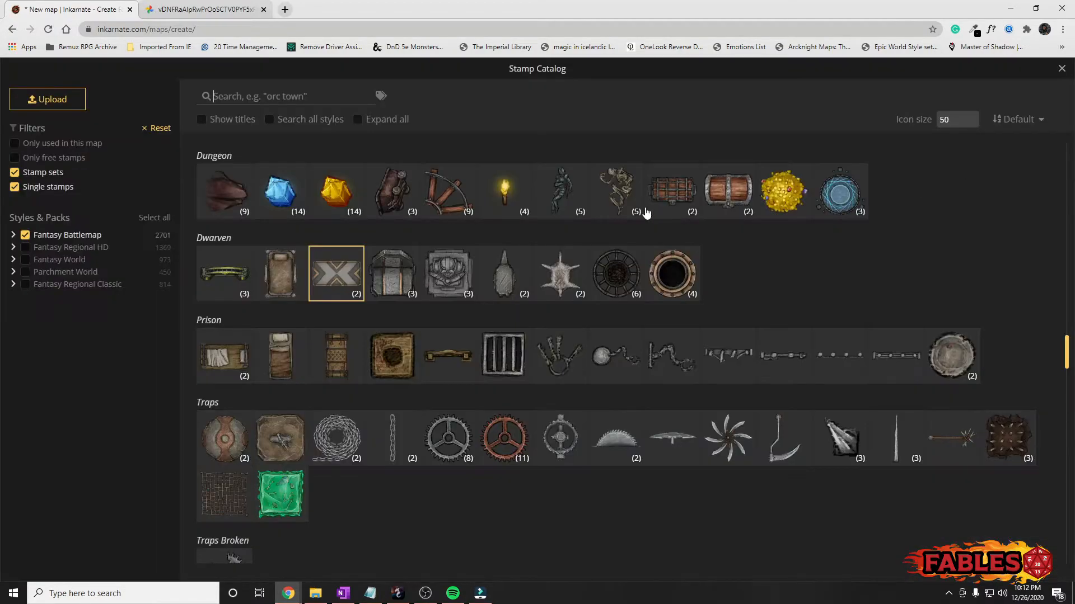
{"action": "left_click", "coordinate": [1061, 68]}
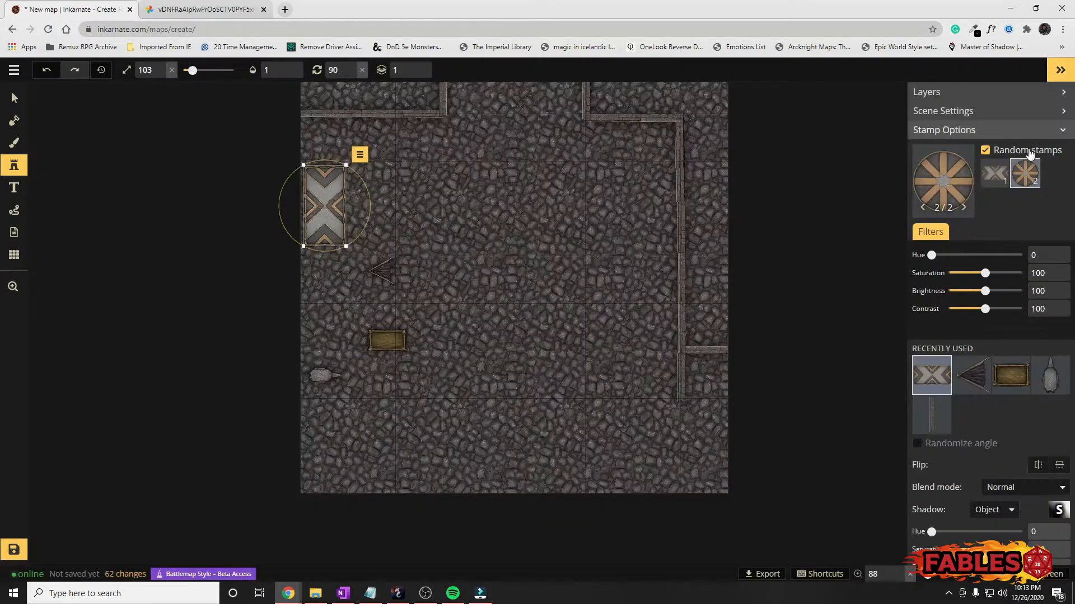
{"action": "left_click", "coordinate": [1001, 171]}
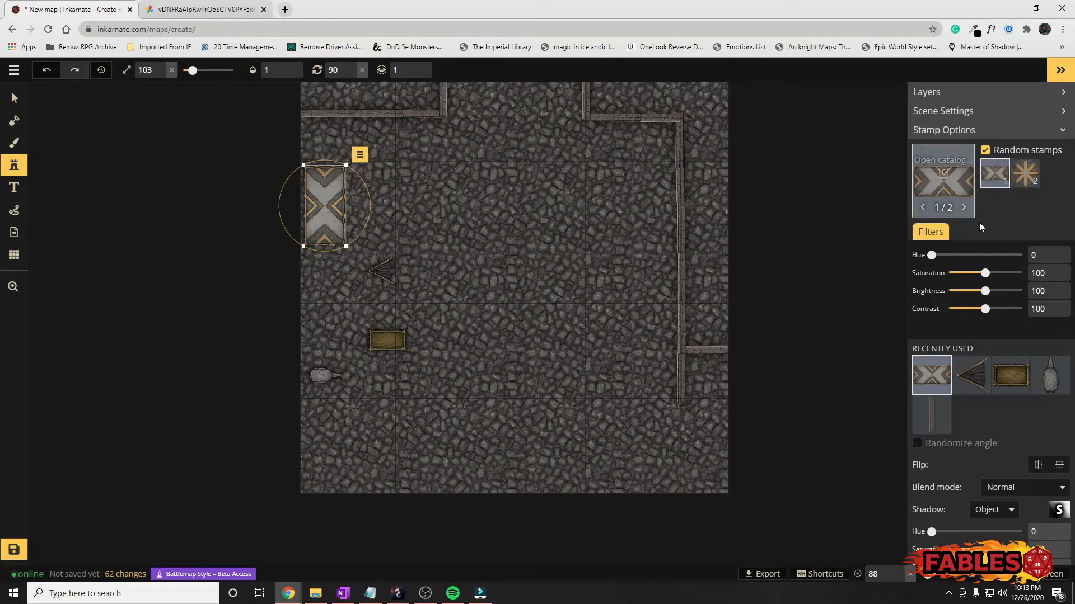
{"action": "left_click", "coordinate": [1026, 169]}
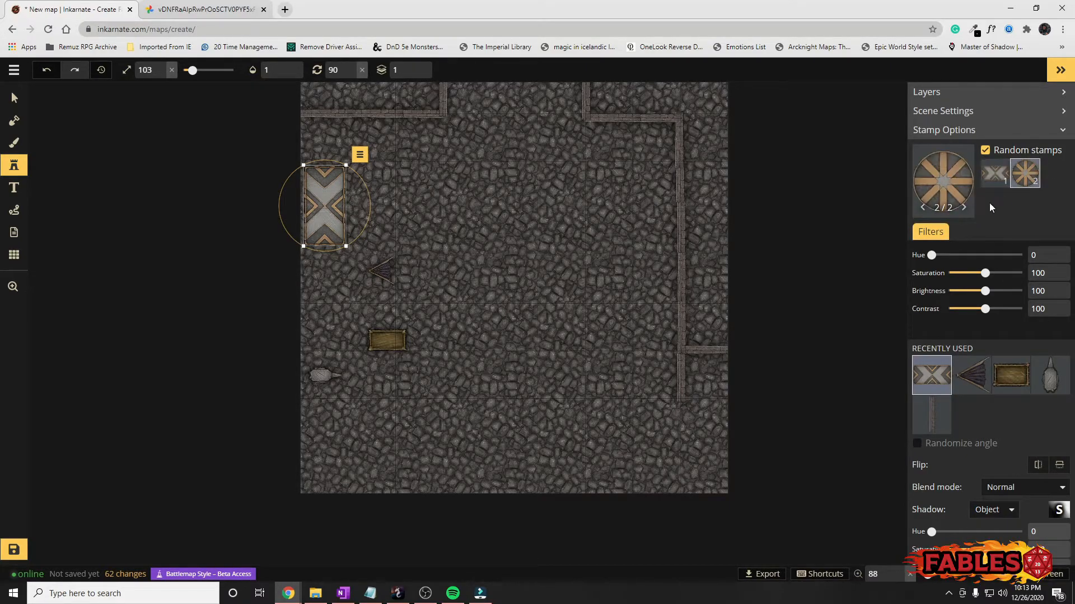
{"action": "left_click", "coordinate": [619, 162]}
{"action": "mouse_move", "coordinate": [639, 185]}
{"action": "left_mouse_down"}
{"action": "mouse_move", "coordinate": [667, 212]}
{"action": "mouse_move", "coordinate": [654, 173]}
{"action": "left_mouse_up"}
Step: Choose the Copper Gear set from the Traps section and review its stamp variants
{"action": "left_click", "coordinate": [953, 188]}
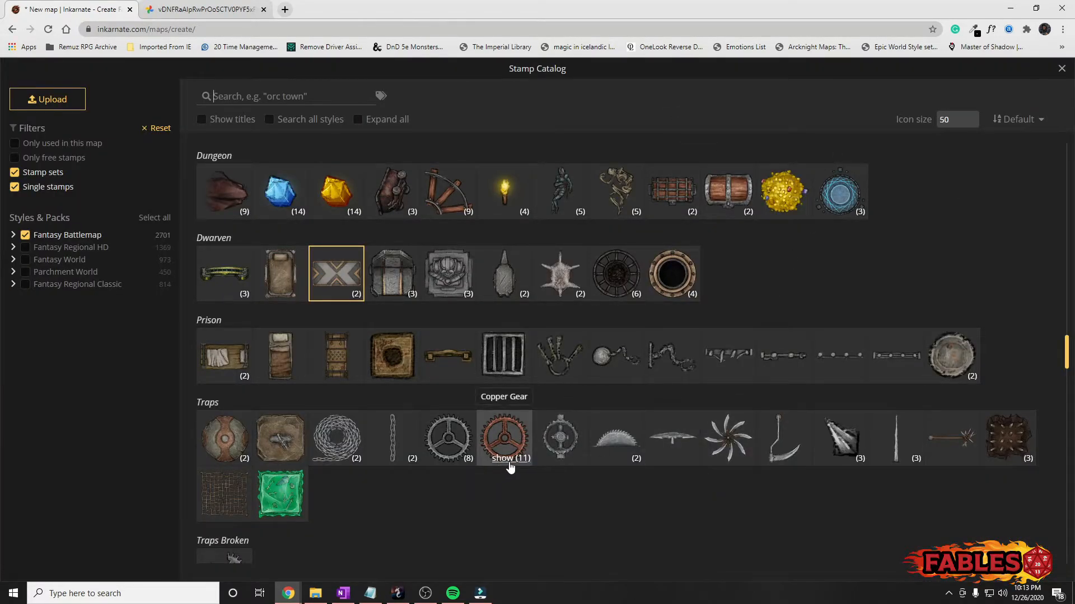
{"action": "left_click", "coordinate": [509, 464]}
{"action": "scroll", "coordinate": [615, 363], "scroll_direction": "down", "scroll_amount": 2}
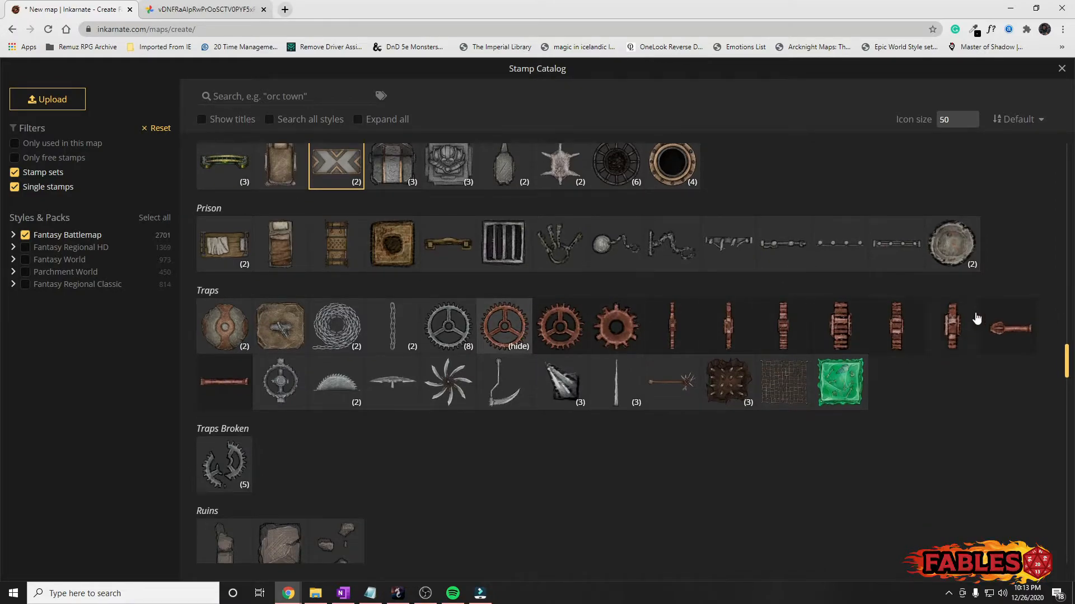
{"action": "left_click", "coordinate": [507, 325]}
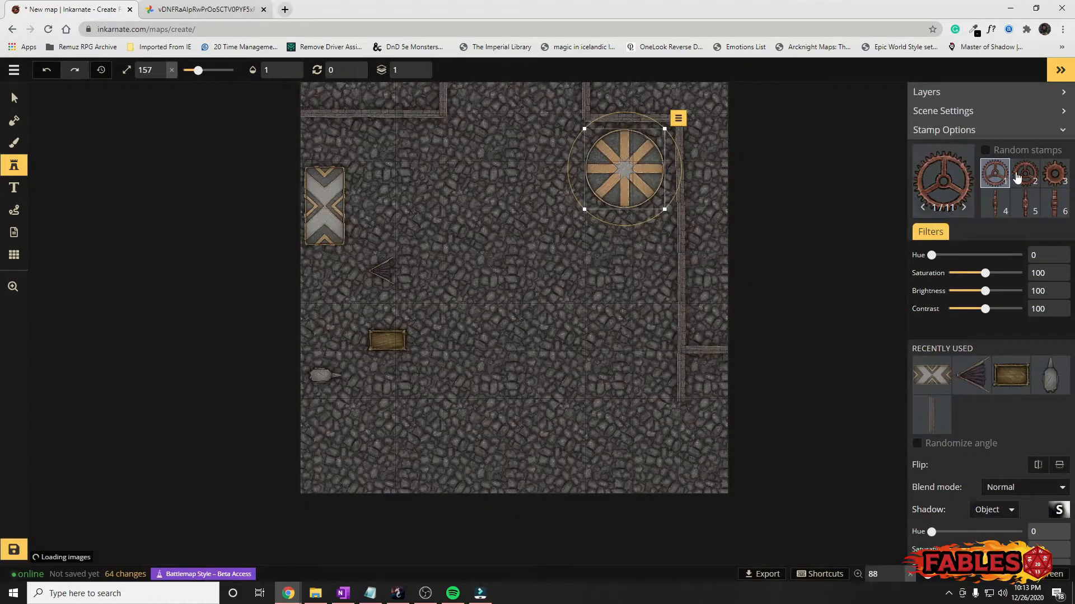
{"action": "scroll", "coordinate": [1007, 208], "scroll_direction": "down", "scroll_amount": 3}
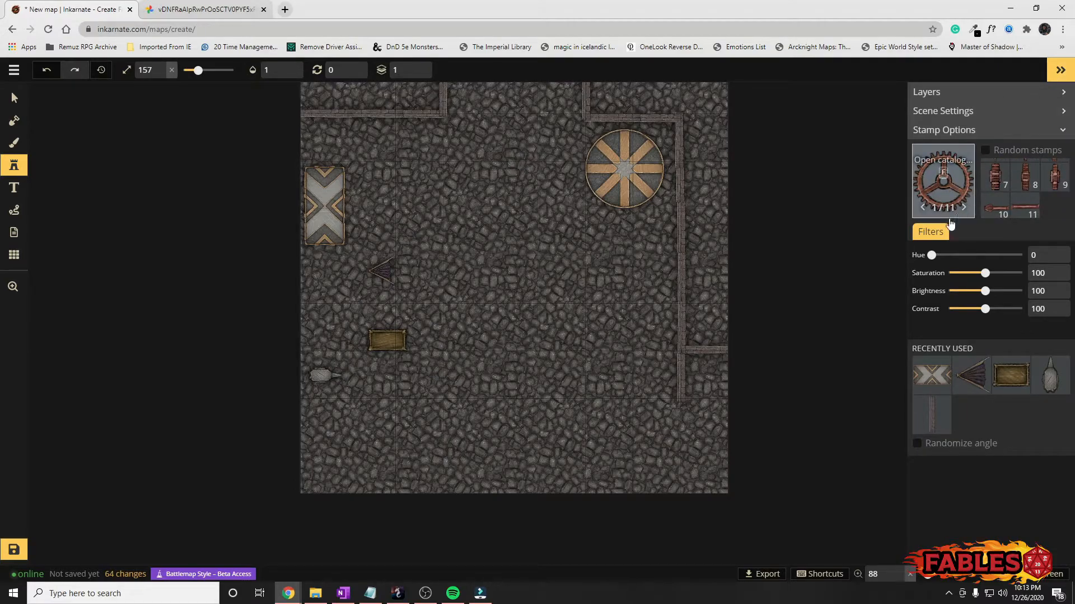
Step: Browse the stamp catalog from the Traps section down to the Elven section for suitable forge pieces
{"action": "left_click", "coordinate": [949, 192]}
{"action": "scroll", "coordinate": [392, 442], "scroll_direction": "down", "scroll_amount": 3}
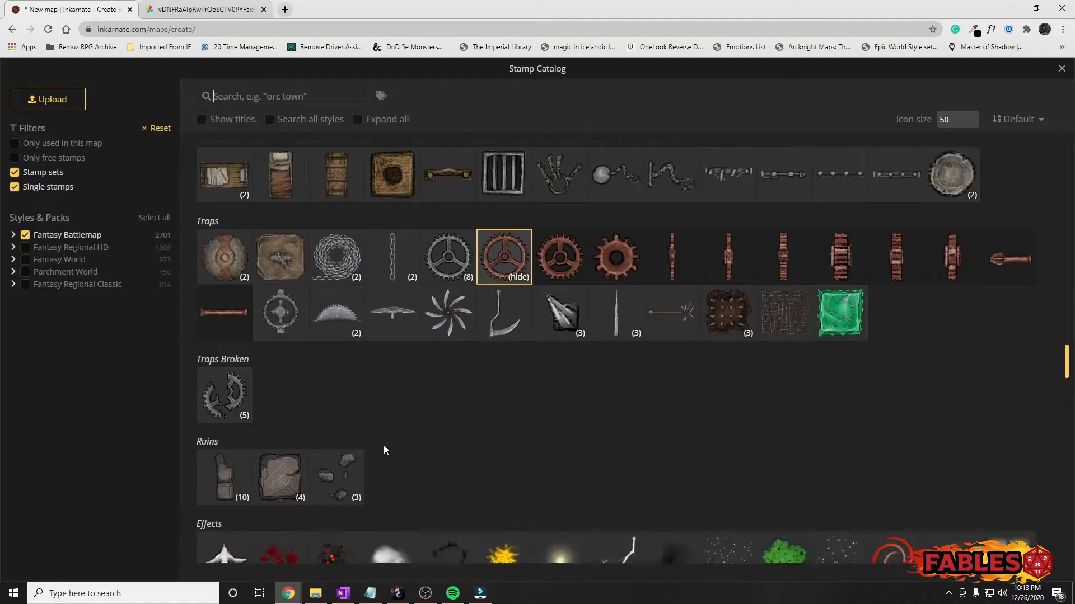
{"action": "scroll", "coordinate": [473, 396], "scroll_direction": "down", "scroll_amount": 5}
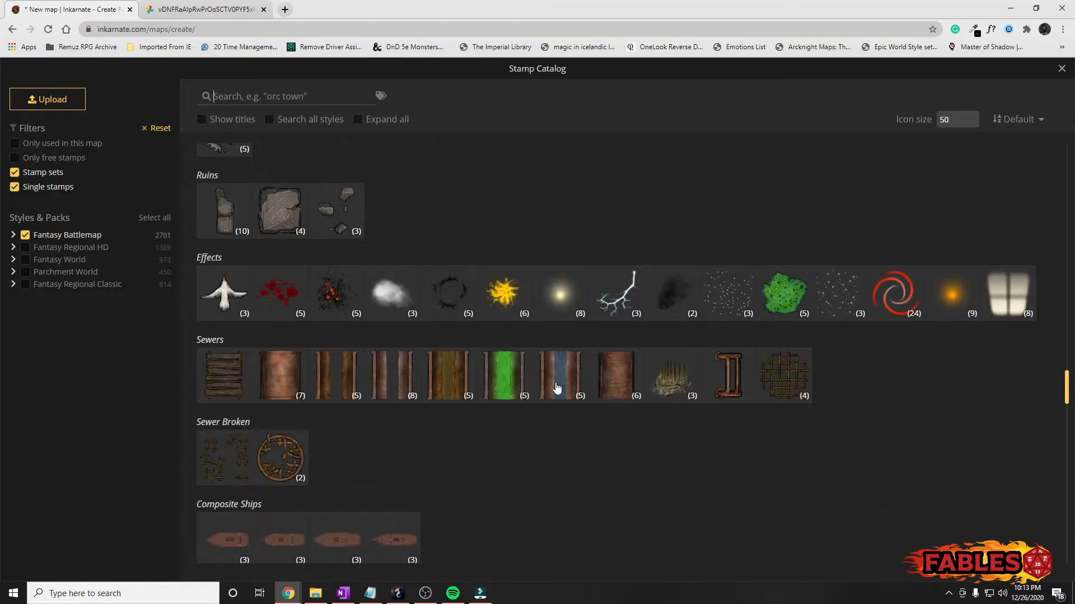
{"action": "scroll", "coordinate": [767, 418], "scroll_direction": "down", "scroll_amount": 4}
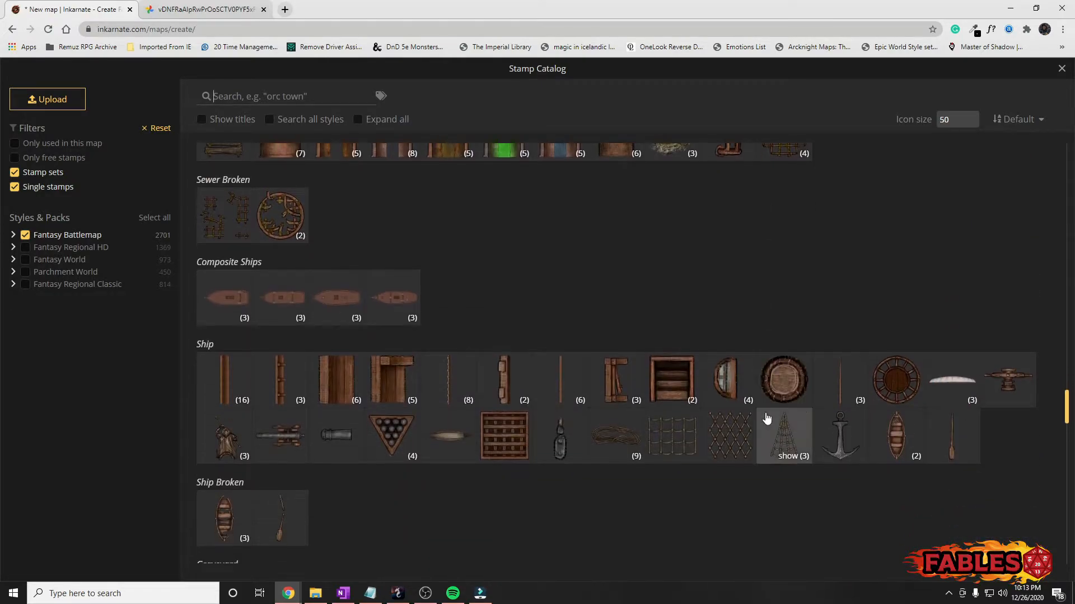
{"action": "scroll", "coordinate": [392, 347], "scroll_direction": "down", "scroll_amount": 5}
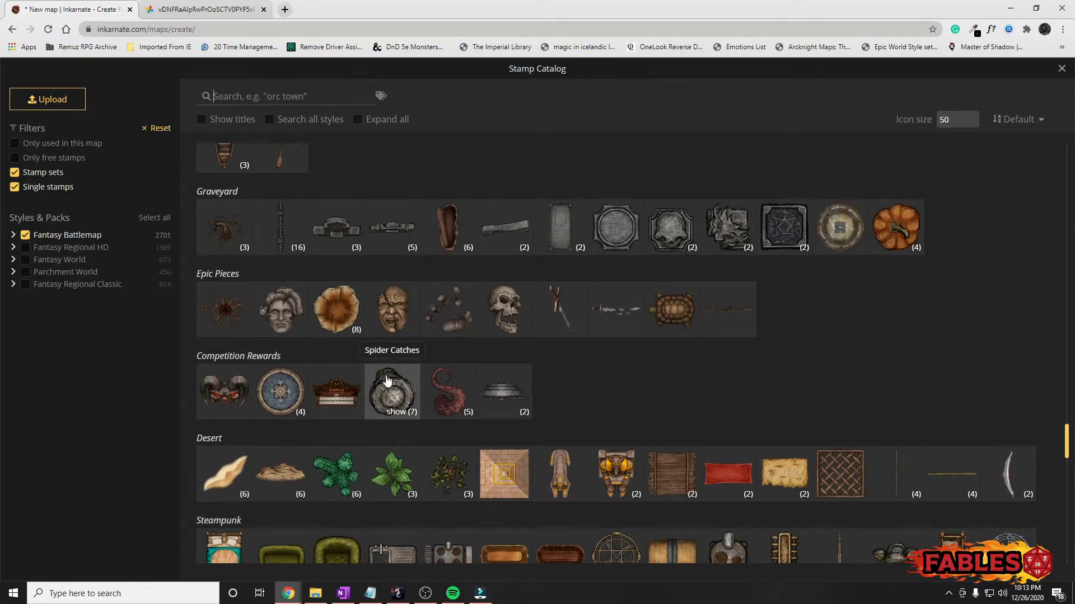
{"action": "scroll", "coordinate": [387, 379], "scroll_direction": "down", "scroll_amount": 2}
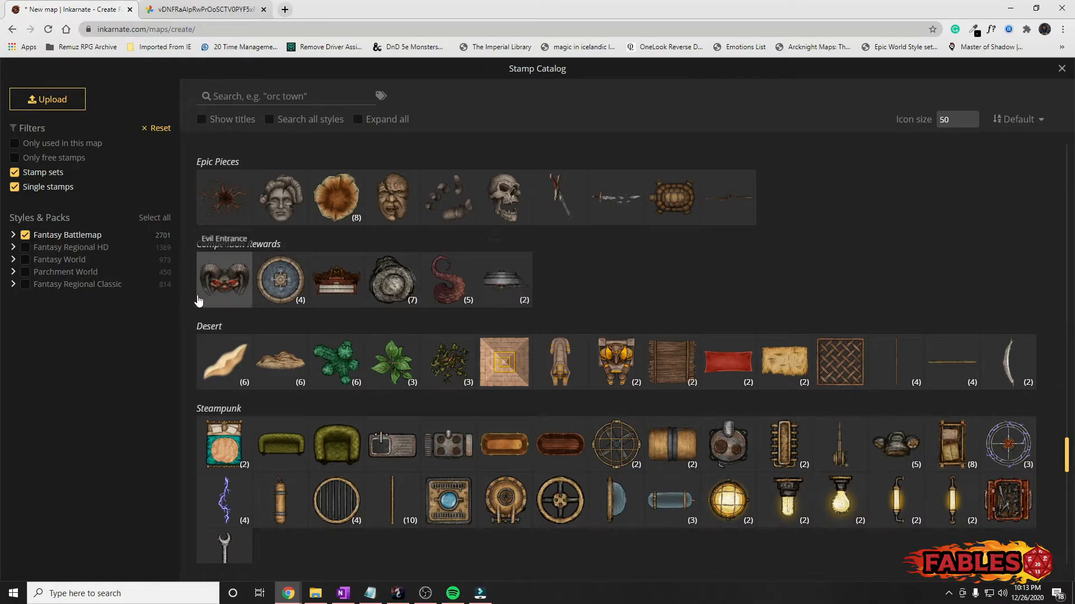
{"action": "scroll", "coordinate": [324, 350], "scroll_direction": "down", "scroll_amount": 2}
{"action": "scroll", "coordinate": [324, 361], "scroll_direction": "down", "scroll_amount": 7}
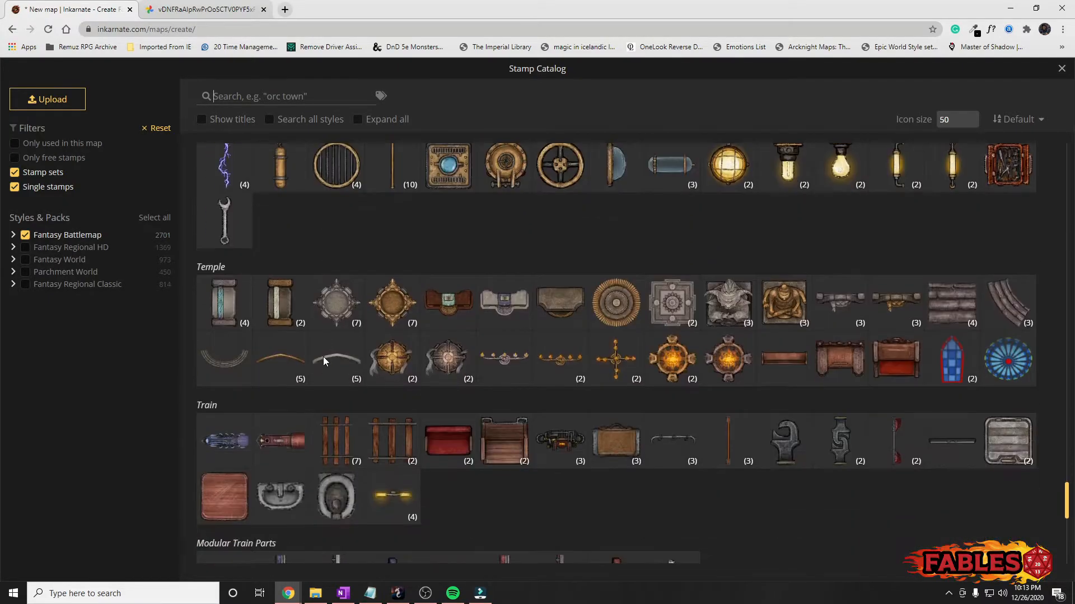
{"action": "scroll", "coordinate": [324, 358], "scroll_direction": "down", "scroll_amount": 6}
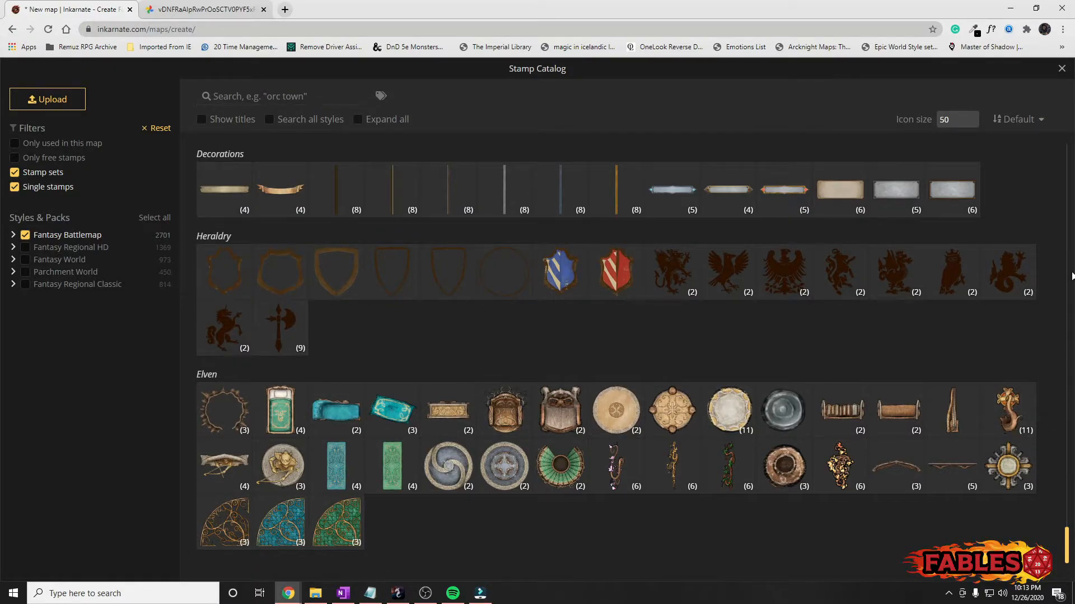
Step: Choose the first Thick Dark Marble Walls stamp from the Modular Building section
{"action": "left_click_drag", "start_coordinate": [1066, 545], "coordinate": [1062, 133]}
{"action": "scroll", "coordinate": [705, 370], "scroll_direction": "down", "scroll_amount": 2}
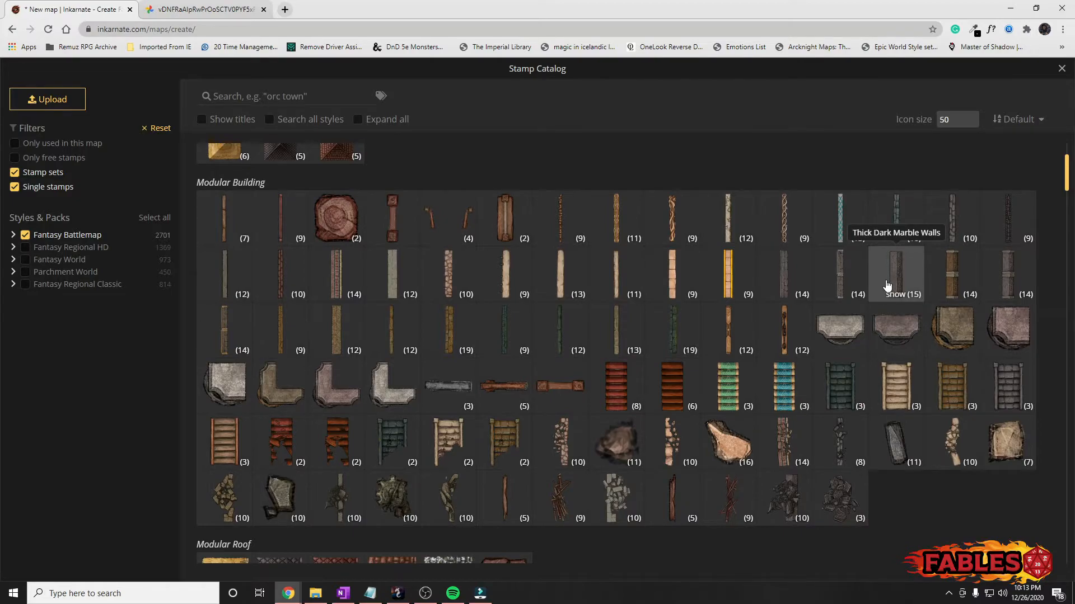
{"action": "left_click", "coordinate": [898, 277]}
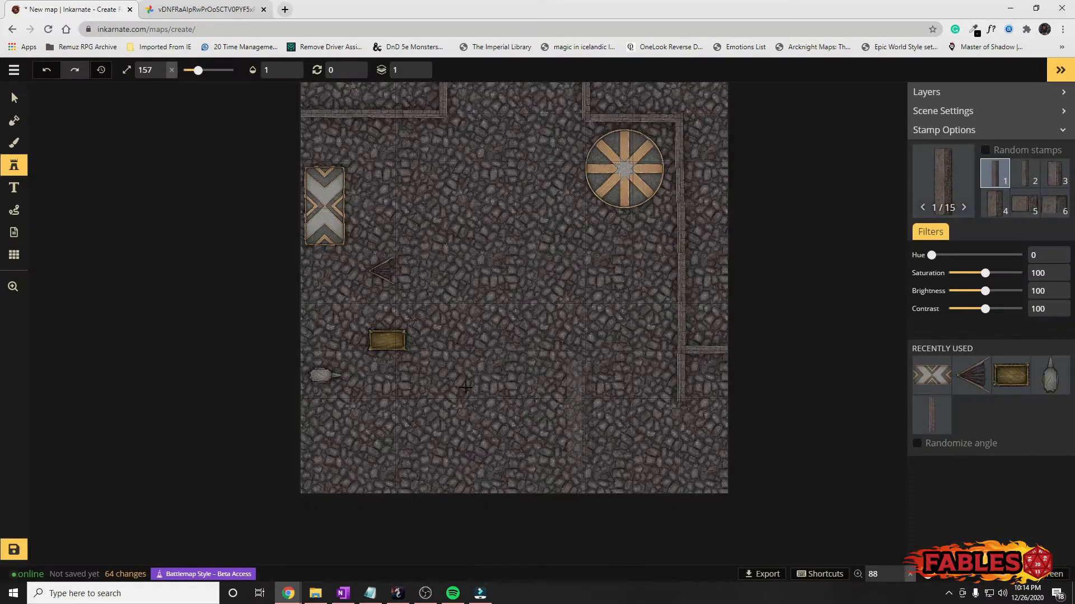
Step: Place two dark marble wall segments at size 48, rotated 90 degrees, end to end from the map's left edge below the X-patterned table
{"action": "left_click", "coordinate": [330, 296]}
{"action": "left_click_drag", "start_coordinate": [348, 240], "coordinate": [353, 344]}
{"action": "left_click", "coordinate": [331, 315]}
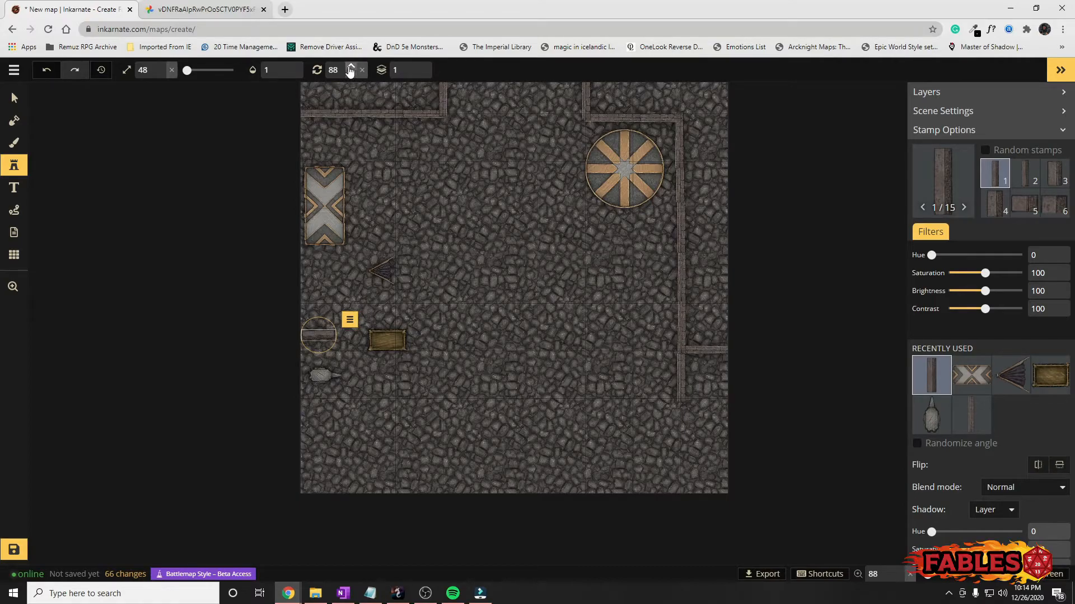
{"action": "scroll", "coordinate": [344, 331], "scroll_direction": "up", "scroll_amount": 5}
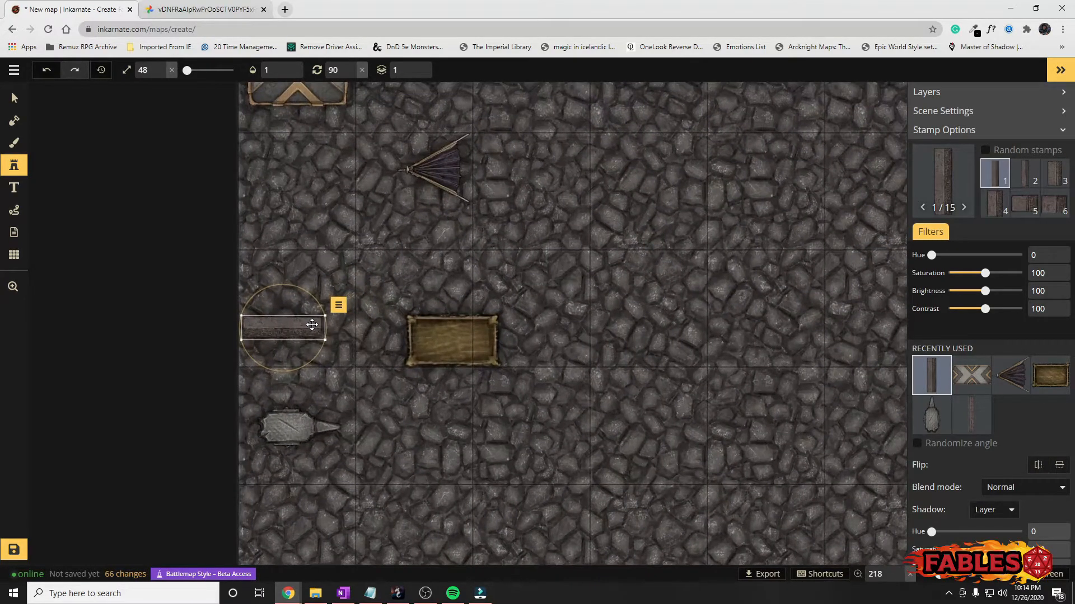
{"action": "left_click_drag", "start_coordinate": [312, 325], "coordinate": [288, 127]}
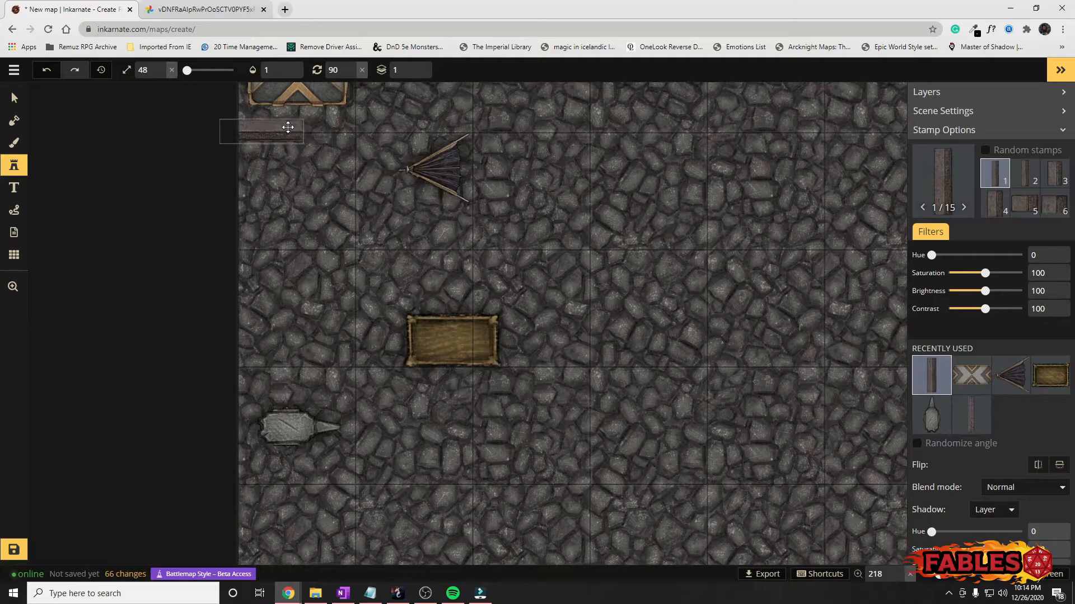
{"action": "left_click", "coordinate": [278, 127]}
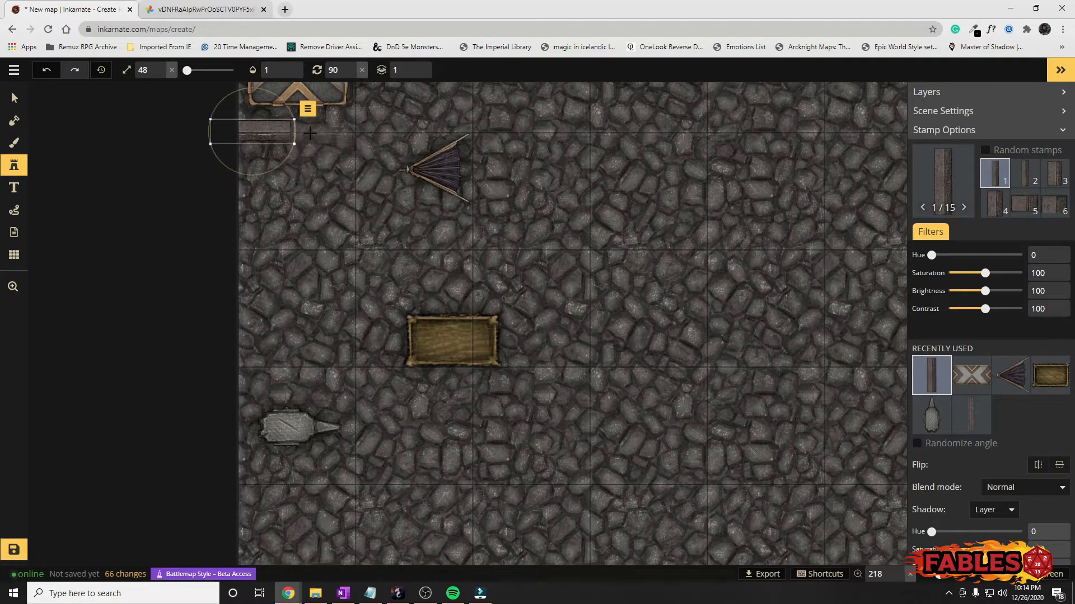
{"action": "left_click", "coordinate": [317, 130]}
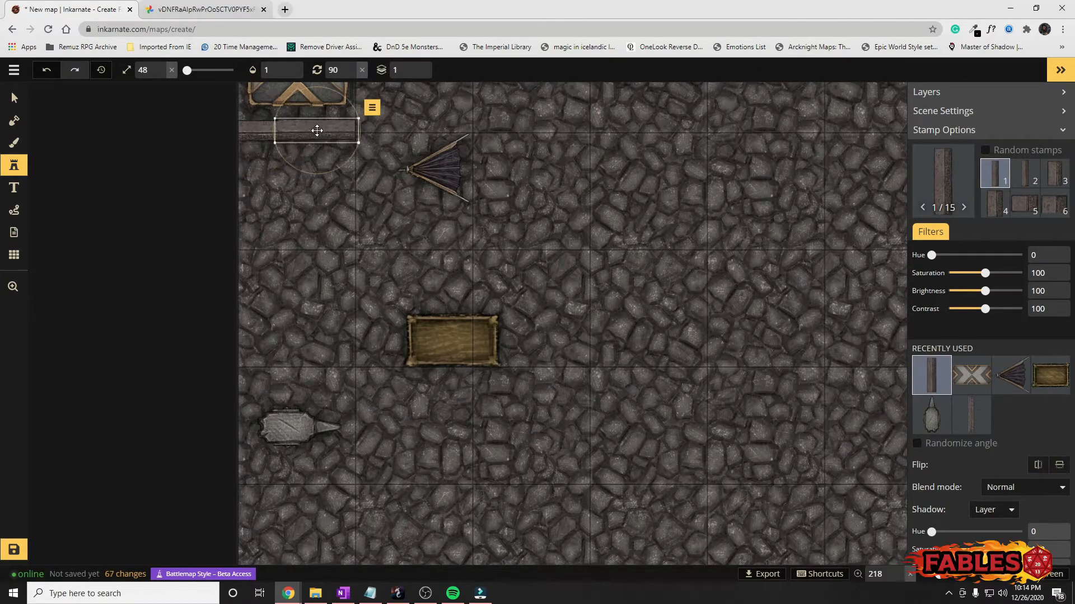
Step: Run four dark marble wall segments, rotated to 180 degrees, down from the horizontal wall's inner end to just above the anvil
{"action": "left_click", "coordinate": [322, 190]}
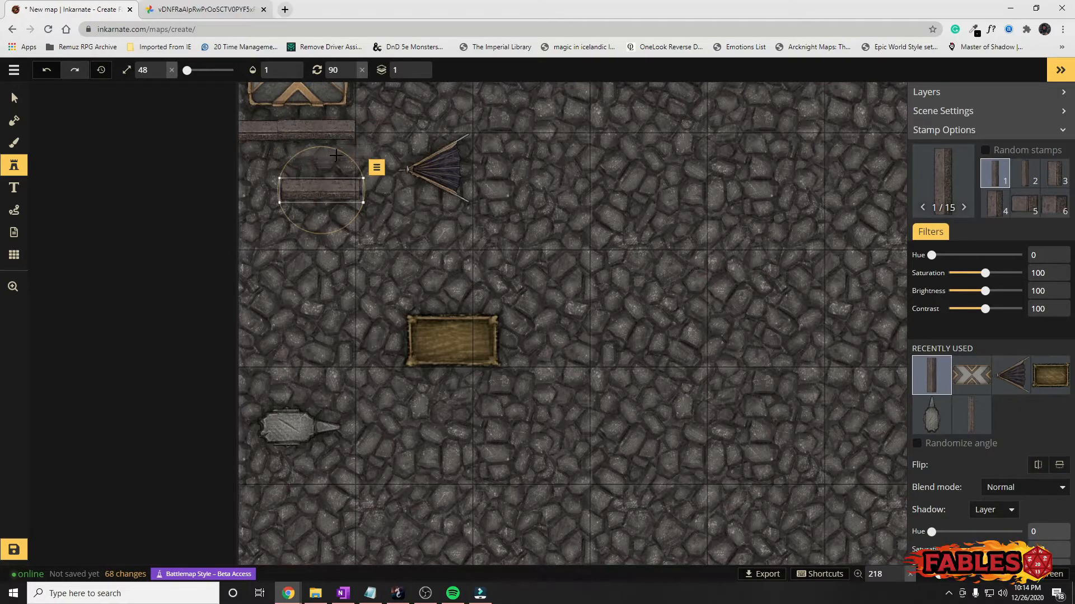
{"action": "mouse_move", "coordinate": [346, 153]}
{"action": "left_mouse_down"}
{"action": "mouse_move", "coordinate": [381, 236]}
{"action": "mouse_move", "coordinate": [345, 216]}
{"action": "mouse_move", "coordinate": [356, 171]}
{"action": "left_mouse_up"}
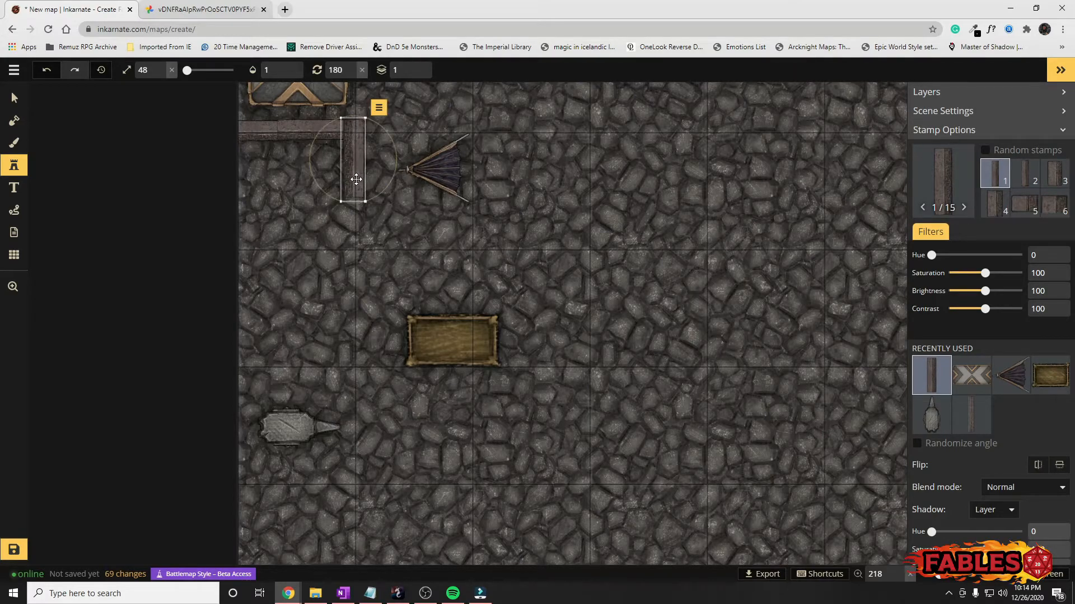
{"action": "left_click", "coordinate": [353, 232]}
{"action": "left_click", "coordinate": [355, 277]}
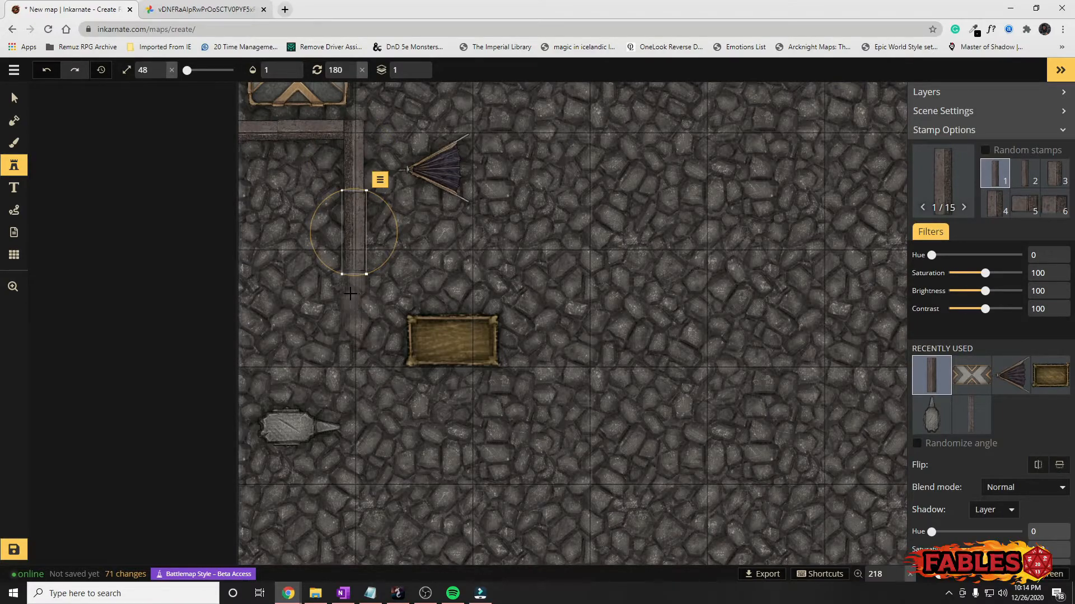
{"action": "left_click", "coordinate": [353, 293]}
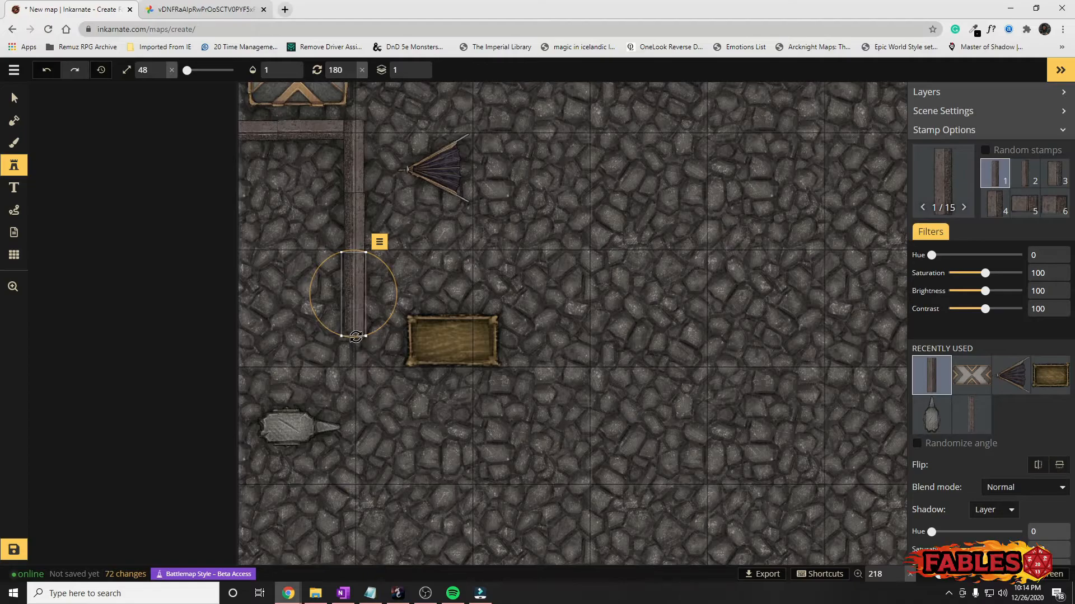
{"action": "left_click", "coordinate": [355, 353]}
{"action": "left_click_drag", "start_coordinate": [356, 381], "coordinate": [355, 356]}
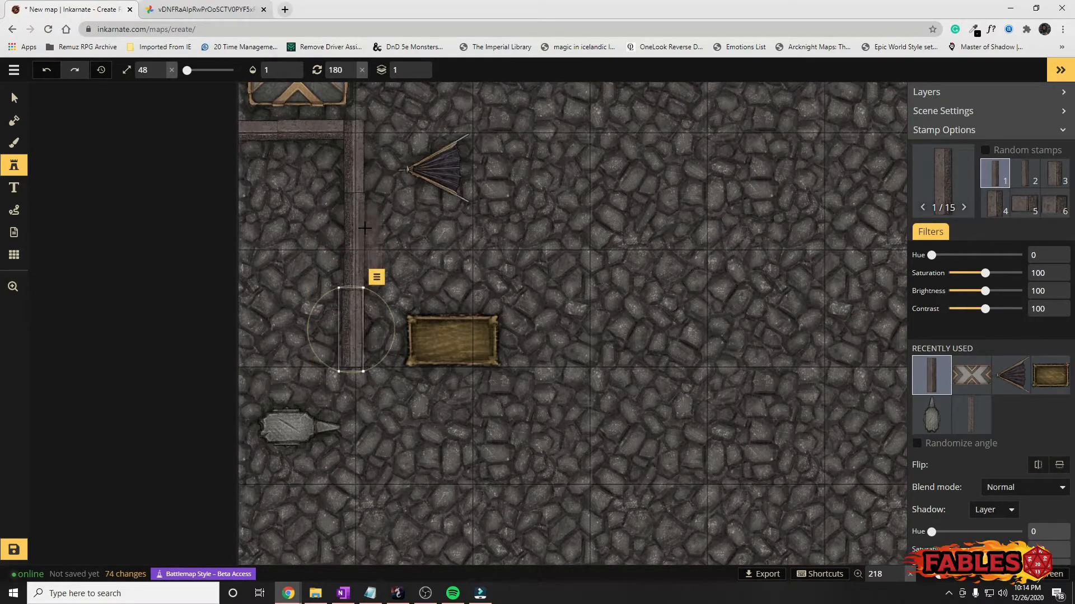
Step: Straighten and space the vertical dark marble wall segments, and align the horizontal segments above them
{"action": "left_click", "coordinate": [17, 100]}
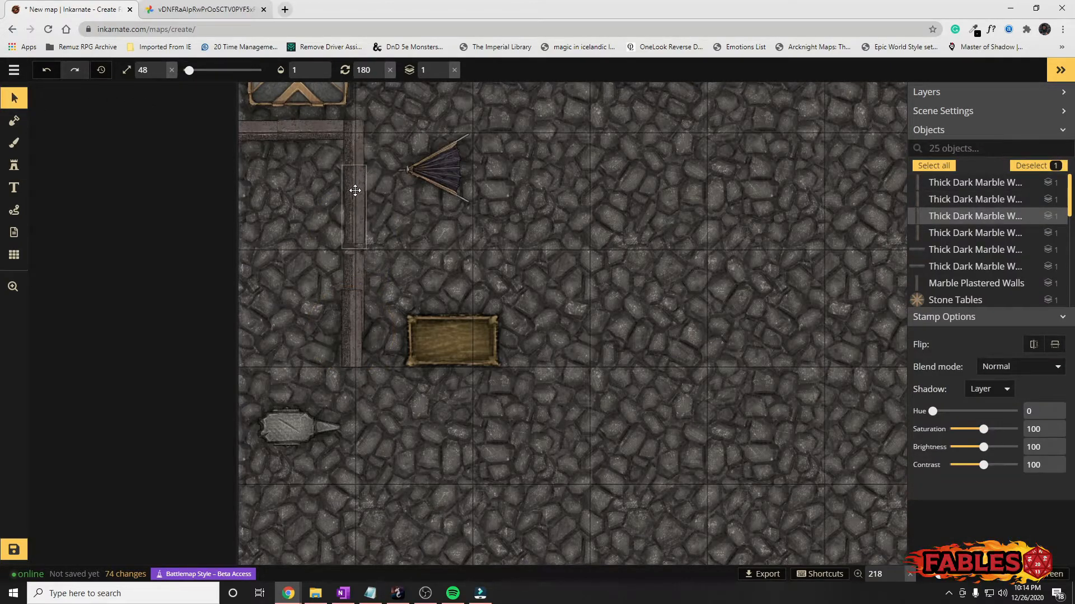
{"action": "left_click", "coordinate": [355, 204]}
{"action": "left_click_drag", "start_coordinate": [355, 204], "coordinate": [356, 337]}
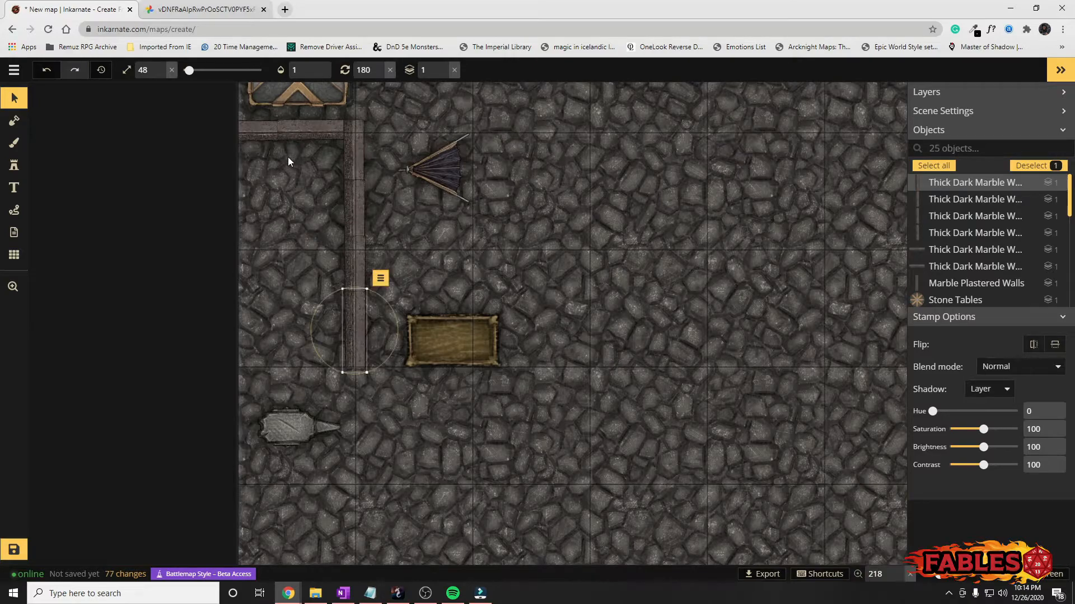
{"action": "left_click", "coordinate": [286, 129]}
{"action": "left_click_drag", "start_coordinate": [285, 129], "coordinate": [285, 131]}
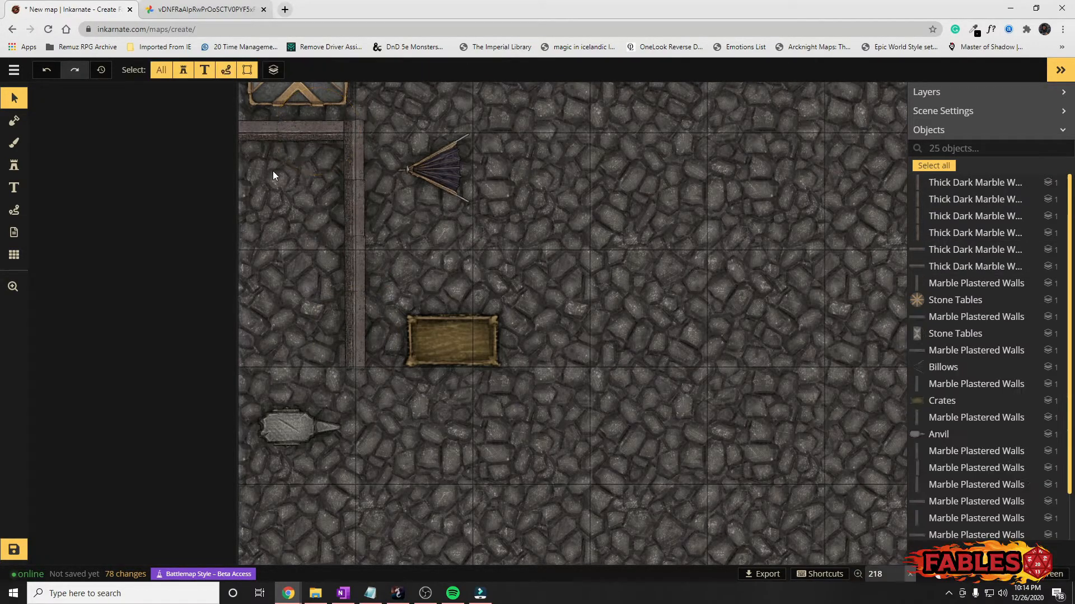
Step: Duplicate the two horizontal dark marble wall segments and place the copies across the vertical wall's lower end, above the anvil
{"action": "left_click", "coordinate": [274, 130]}
{"action": "key", "text": "ctrl+c"}
{"action": "key", "text": "ctrl+v"}
{"action": "left_click_drag", "start_coordinate": [299, 355], "coordinate": [270, 363]}
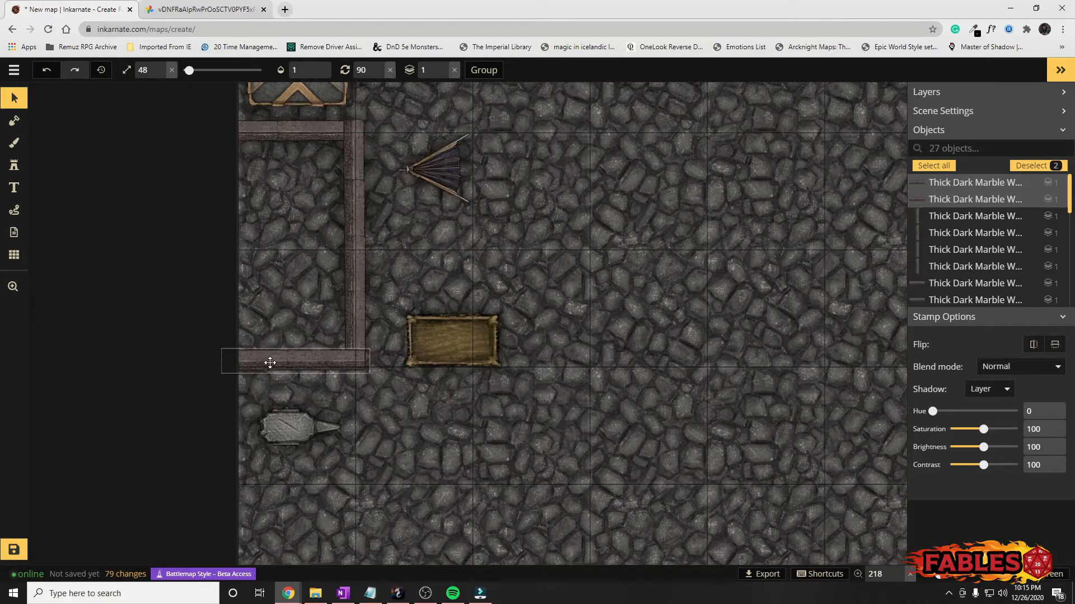
{"action": "left_click_drag", "start_coordinate": [270, 363], "coordinate": [270, 363]}
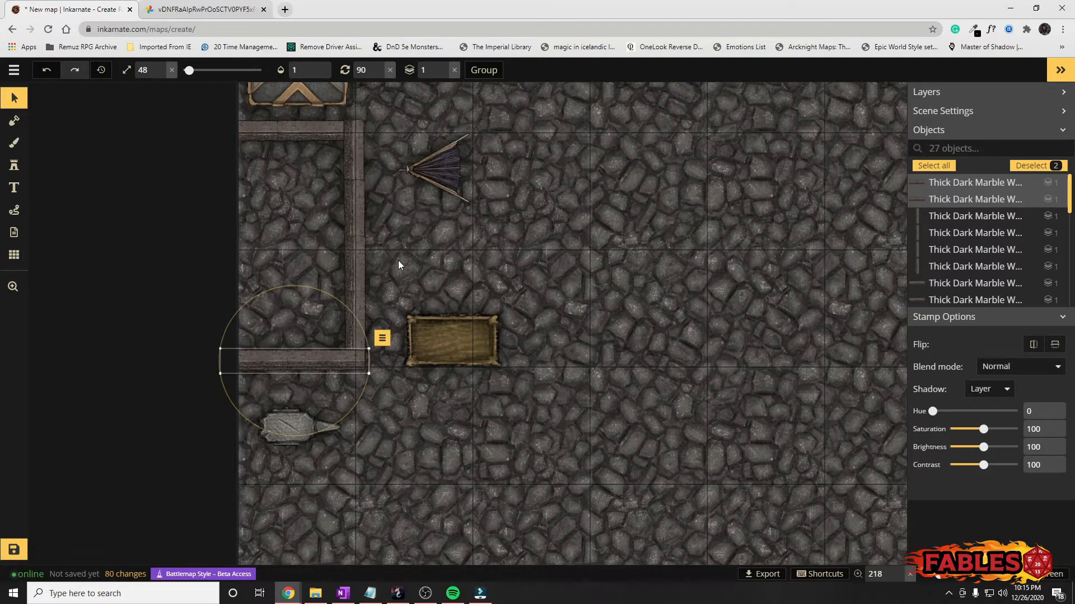
Step: Move the lowest vertical dark marble wall segment up a layer so it overlaps the lower horizontal wall
{"action": "left_click", "coordinate": [373, 333]}
{"action": "left_click", "coordinate": [366, 324]}
{"action": "right_click", "coordinate": [366, 325]}
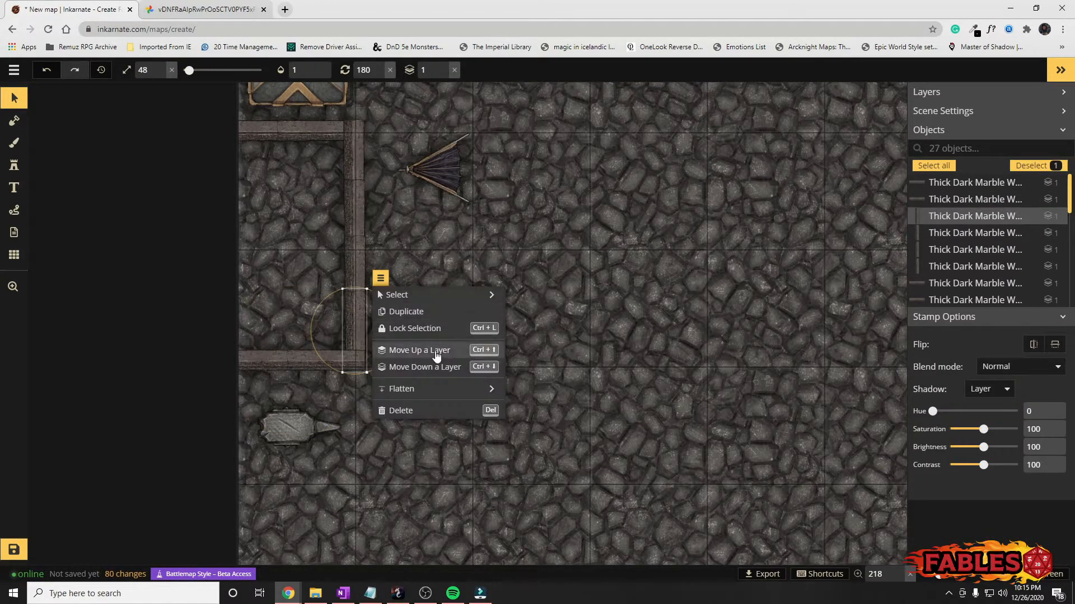
{"action": "left_click", "coordinate": [436, 350]}
{"action": "left_click", "coordinate": [509, 250]}
{"action": "scroll", "coordinate": [509, 250], "scroll_direction": "down", "scroll_amount": 1}
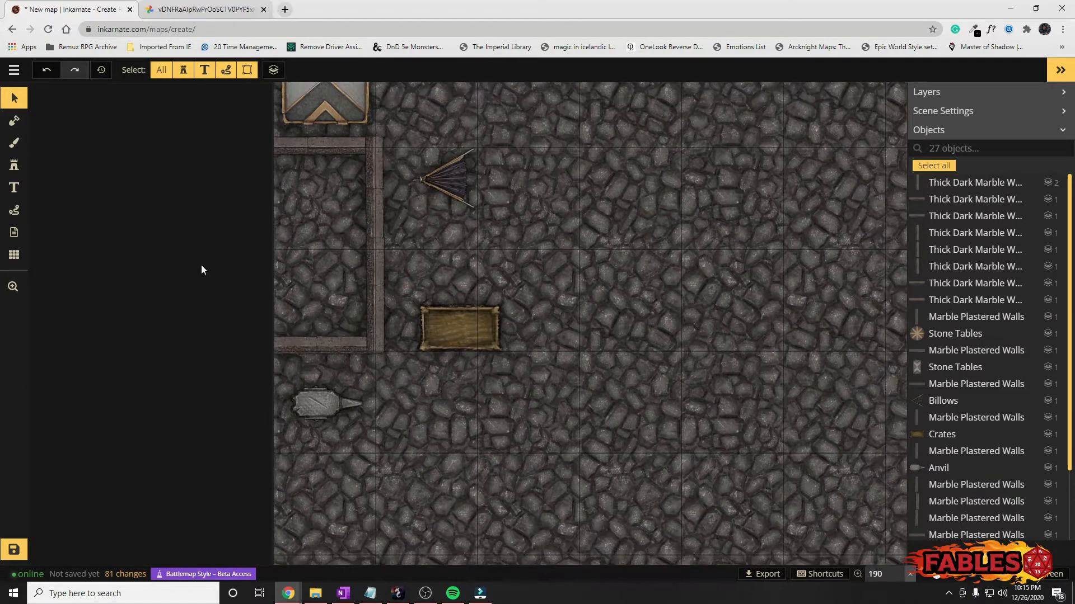
Step: Set up a rectangular foreground brush with the bright orange lava texture
{"action": "left_click", "coordinate": [12, 141]}
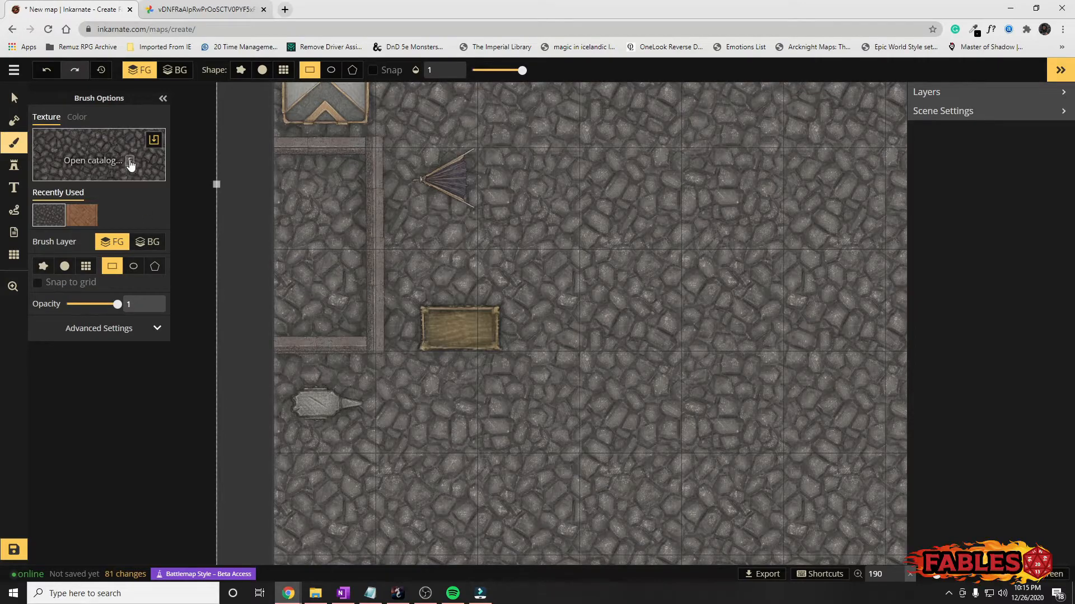
{"action": "key", "text": "f"}
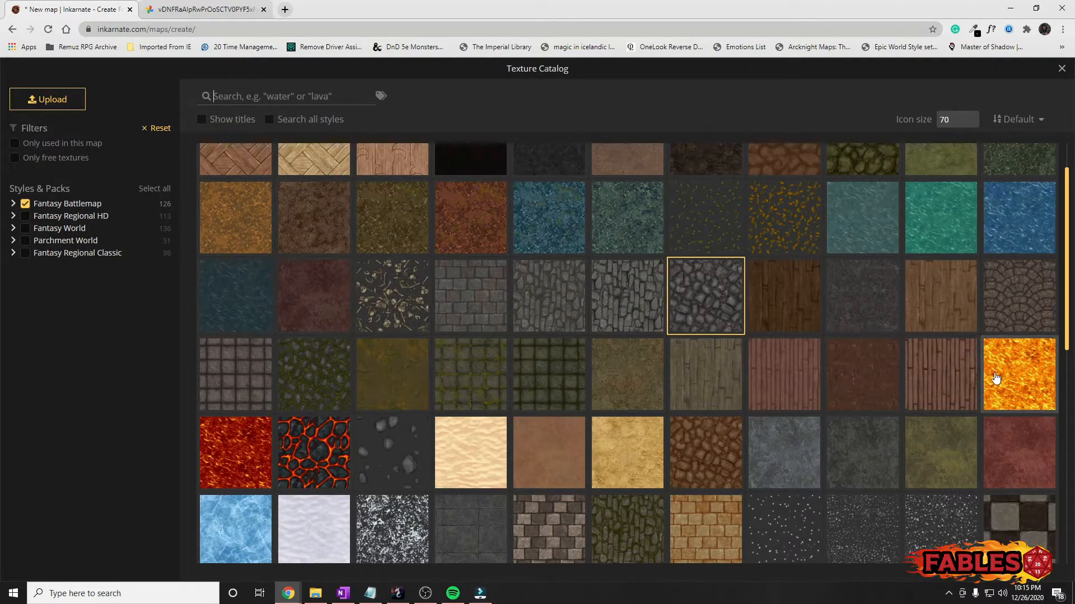
{"action": "left_click", "coordinate": [1035, 369]}
{"action": "scroll", "coordinate": [643, 304], "scroll_direction": "down", "scroll_amount": 4}
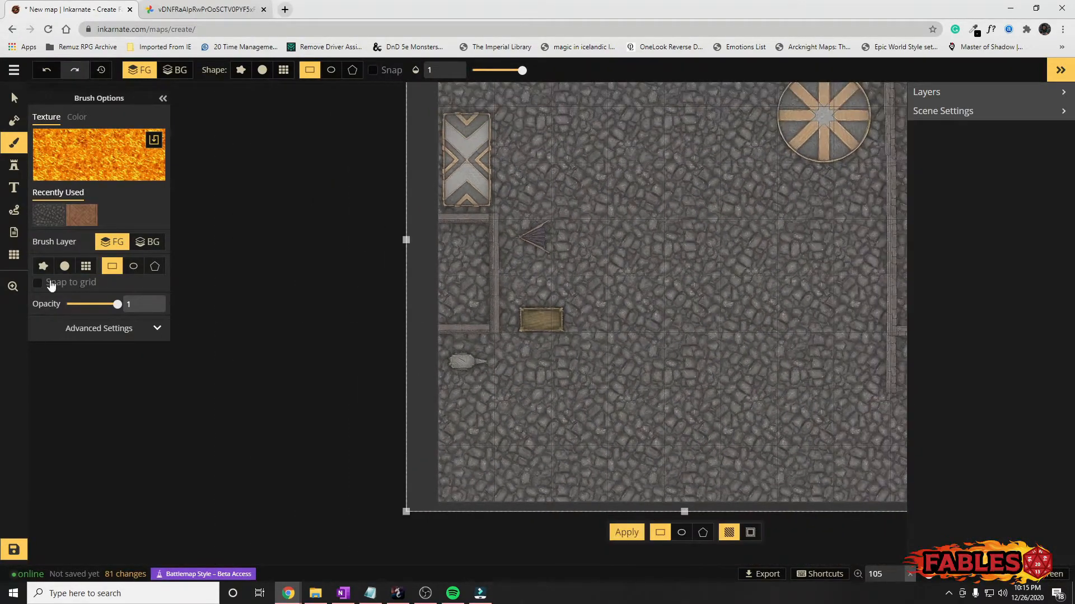
{"action": "left_click", "coordinate": [133, 267]}
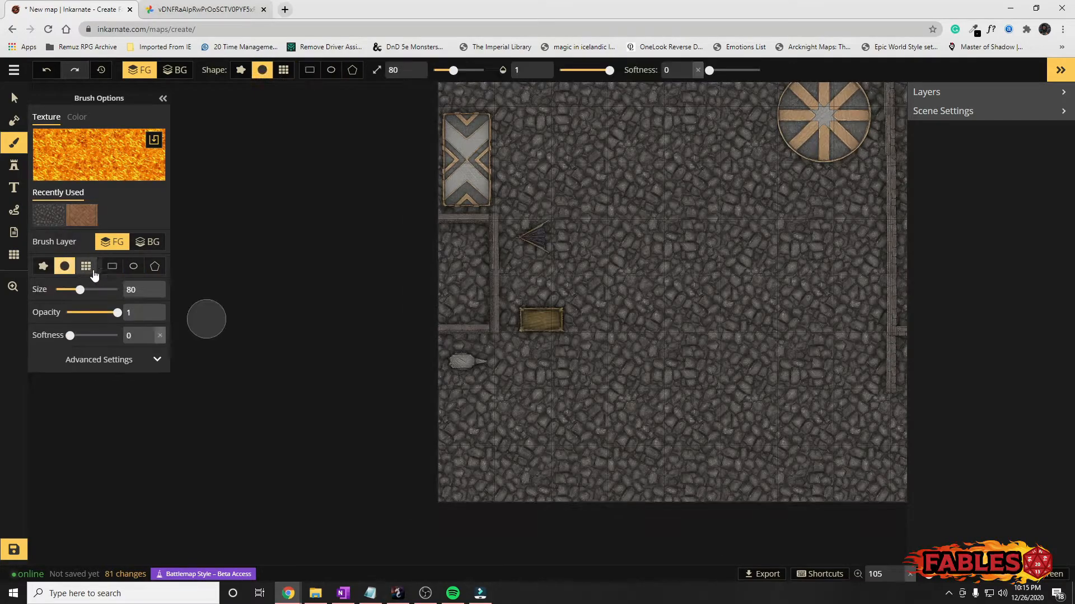
{"action": "left_click", "coordinate": [111, 266]}
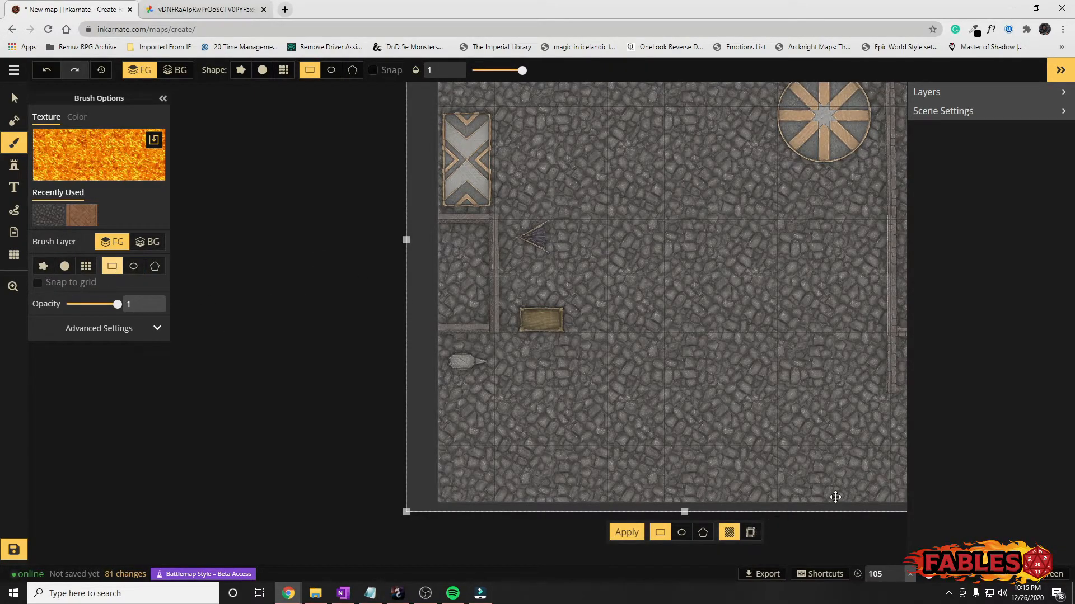
Step: Fit the rectangle inside the dark marble walls of the forge enclosure and fill it with lava
{"action": "scroll", "coordinate": [777, 444], "scroll_direction": "down", "scroll_amount": 2}
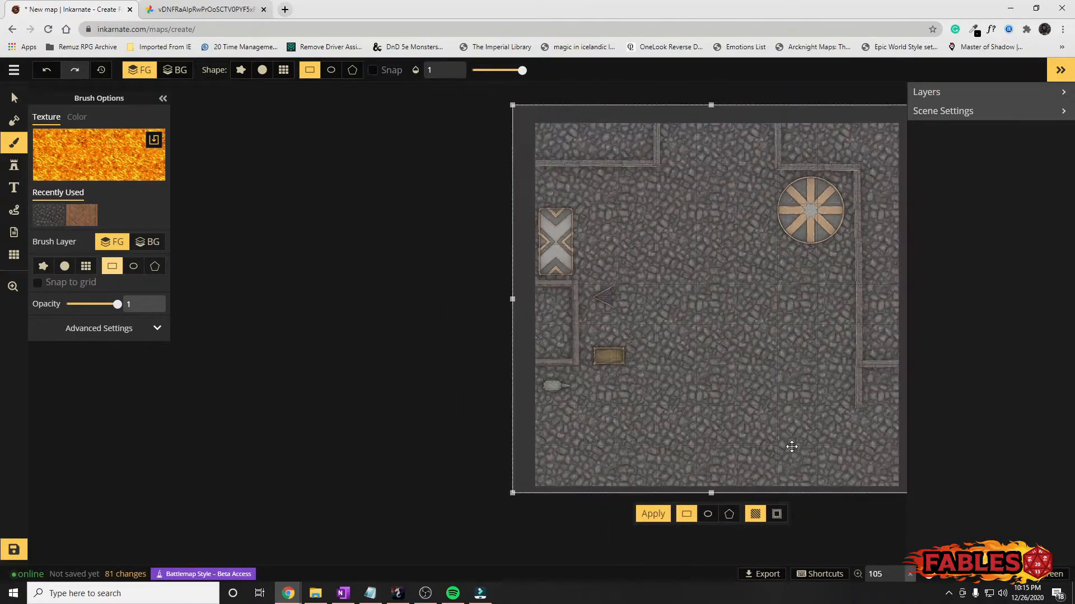
{"action": "left_click_drag", "start_coordinate": [511, 495], "coordinate": [539, 369]}
{"action": "scroll", "coordinate": [616, 358], "scroll_direction": "up", "scroll_amount": 5}
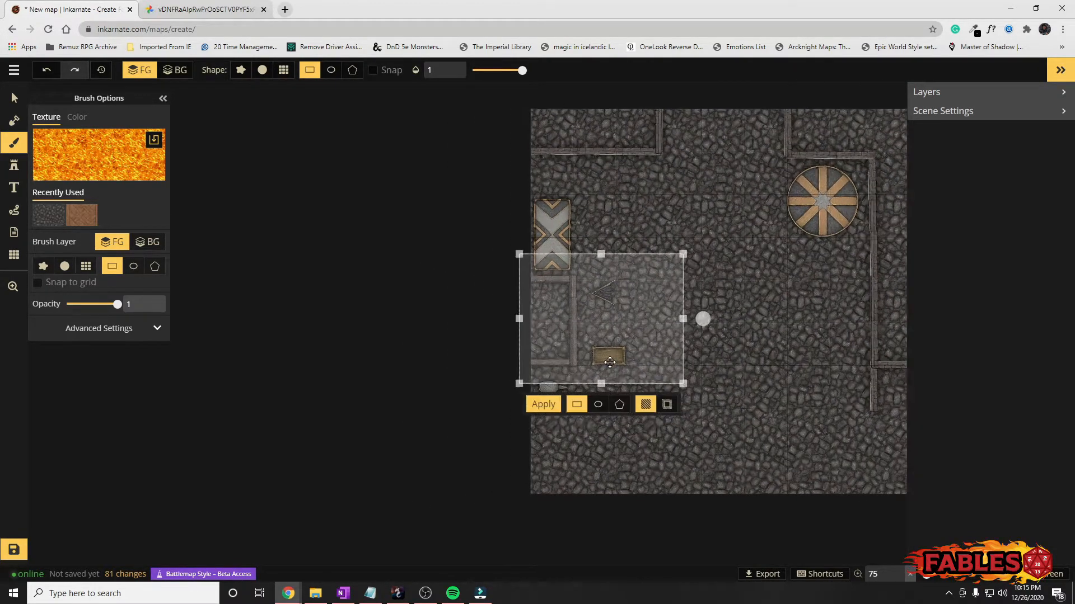
{"action": "left_click_drag", "start_coordinate": [590, 168], "coordinate": [589, 215]}
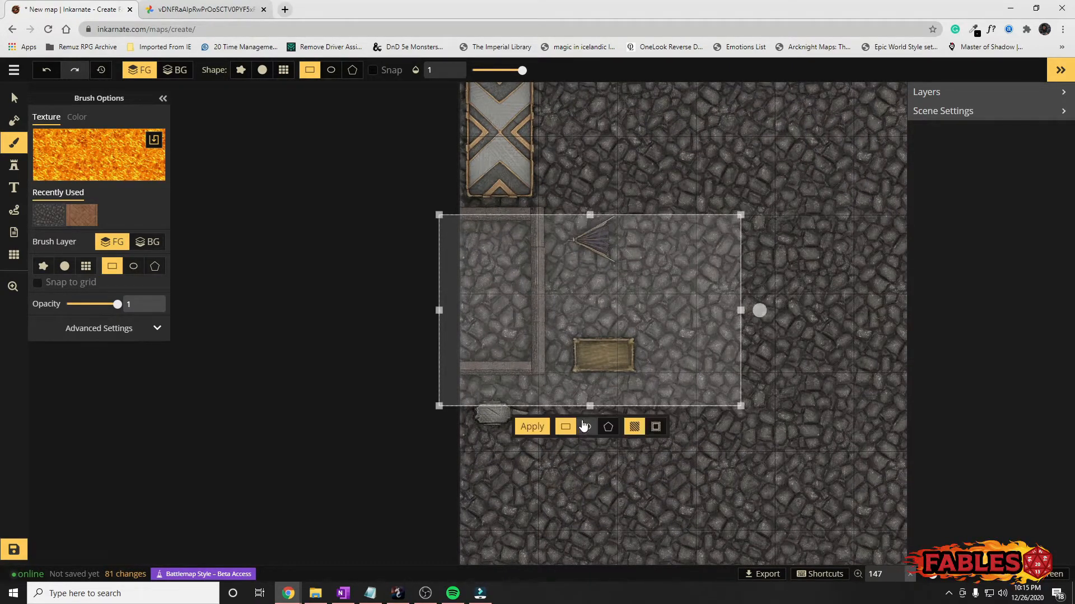
{"action": "left_click_drag", "start_coordinate": [589, 408], "coordinate": [591, 370]}
{"action": "left_click_drag", "start_coordinate": [741, 292], "coordinate": [538, 293]}
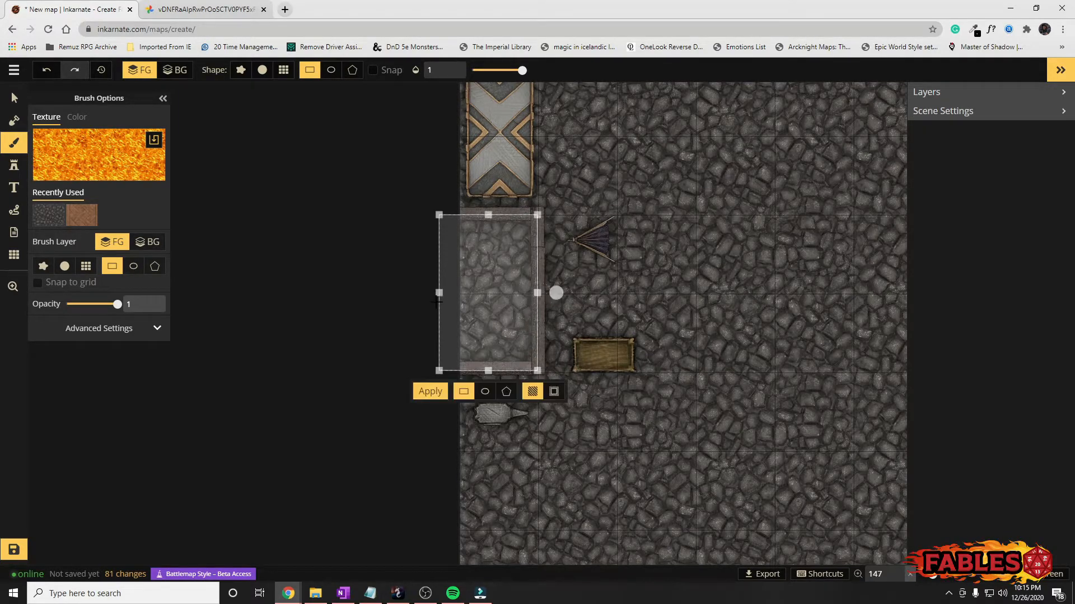
{"action": "mouse_move", "coordinate": [440, 293]}
{"action": "left_mouse_down"}
{"action": "mouse_move", "coordinate": [462, 293]}
{"action": "mouse_move", "coordinate": [453, 295]}
{"action": "left_mouse_up"}
{"action": "left_click", "coordinate": [437, 391]}
{"action": "scroll", "coordinate": [579, 293], "scroll_direction": "up", "scroll_amount": 5}
Step: Raise the topmost vertical dark marble wall segment of the forge to layer 4 so it overlaps the upper horizontal wall
{"action": "left_click", "coordinate": [14, 98]}
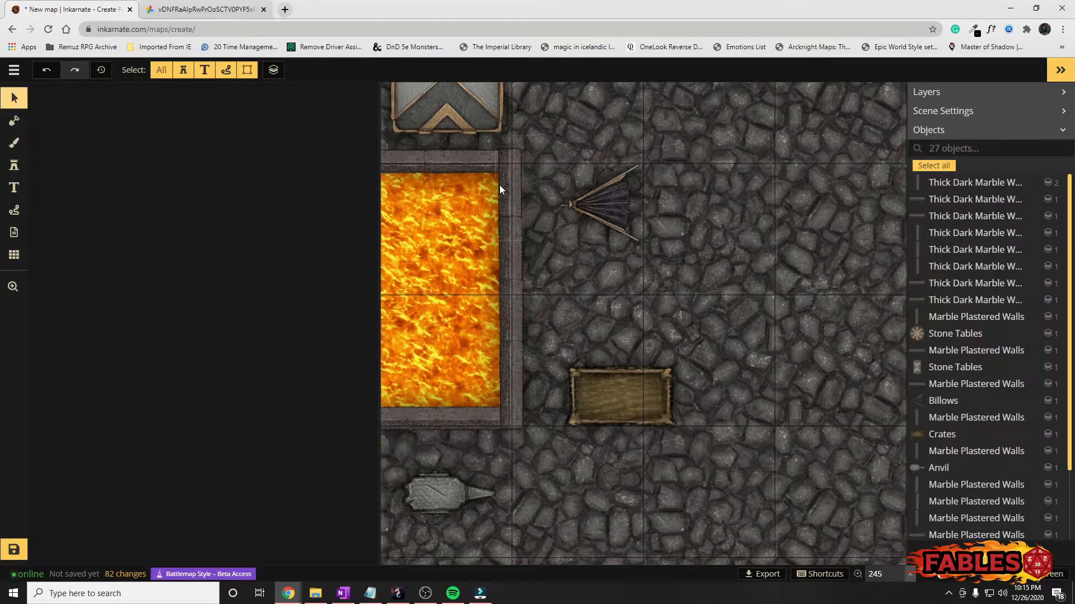
{"action": "left_click", "coordinate": [510, 209]}
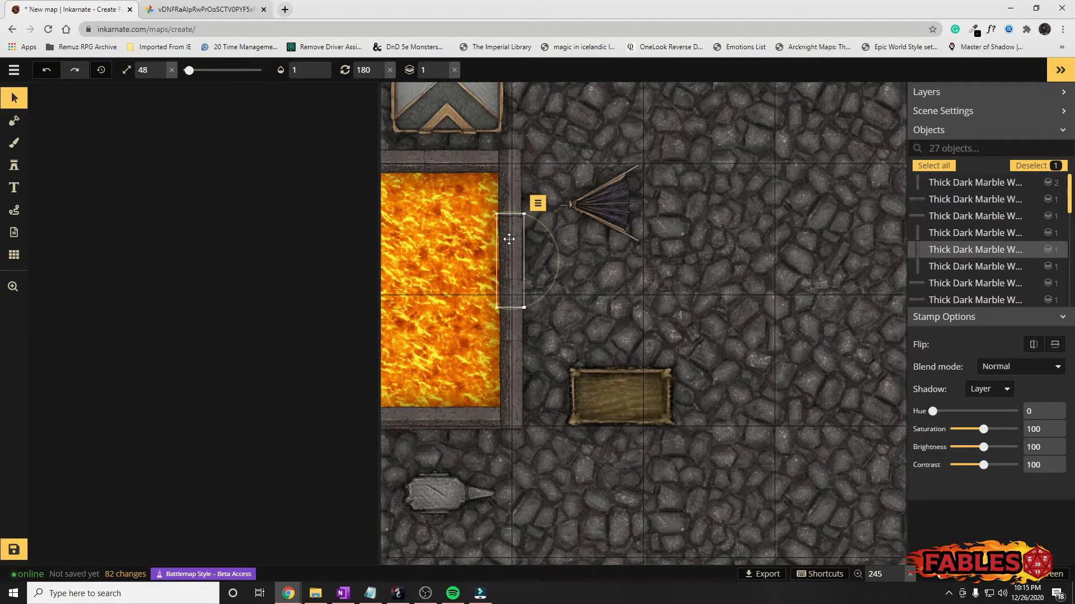
{"action": "left_click_drag", "start_coordinate": [509, 239], "coordinate": [509, 173]}
{"action": "left_click", "coordinate": [536, 135]}
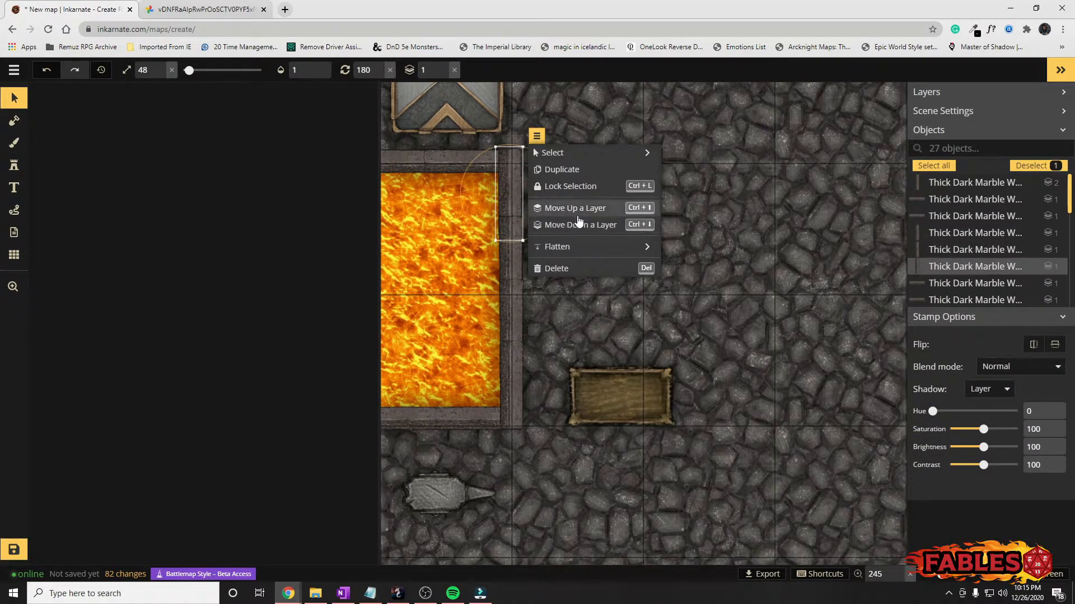
{"action": "left_click", "coordinate": [576, 211]}
{"action": "left_click", "coordinate": [565, 211]}
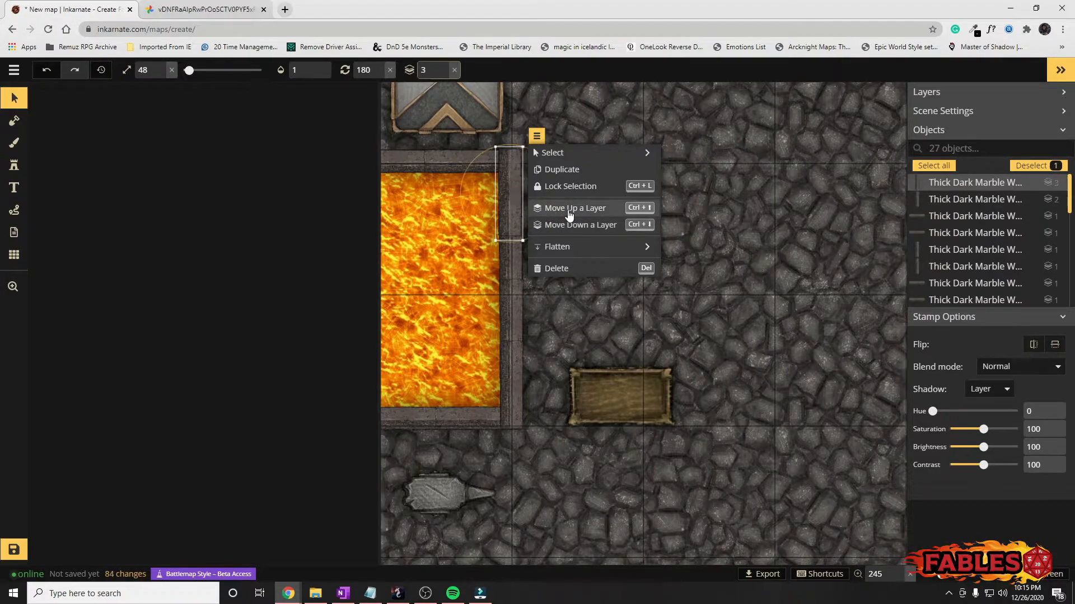
{"action": "left_click", "coordinate": [508, 202]}
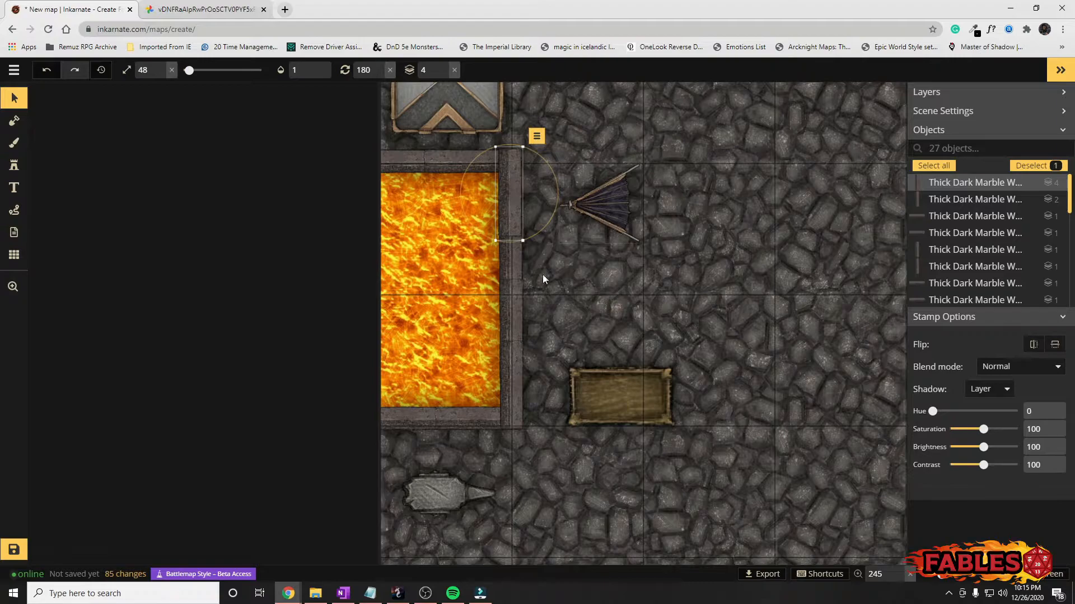
Step: Nudge the middle vertical dark marble wall segment slightly to even out the forge's inner wall run
{"action": "left_click", "coordinate": [515, 311]}
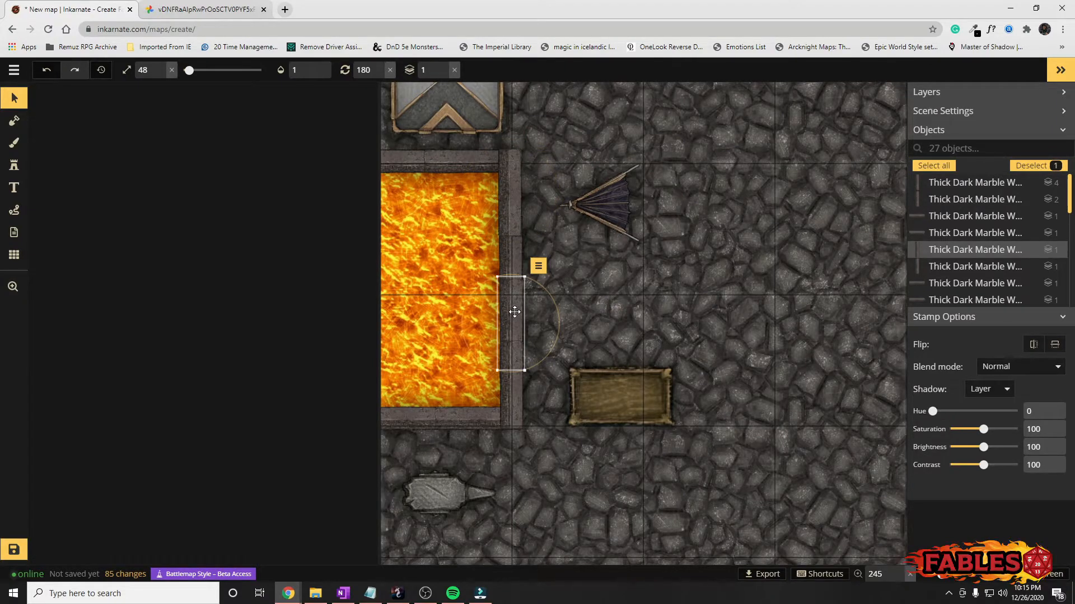
{"action": "mouse_move", "coordinate": [512, 326]}
{"action": "left_mouse_down"}
{"action": "mouse_move", "coordinate": [513, 283]}
{"action": "mouse_move", "coordinate": [511, 306]}
{"action": "left_mouse_up"}
{"action": "left_click", "coordinate": [511, 249]}
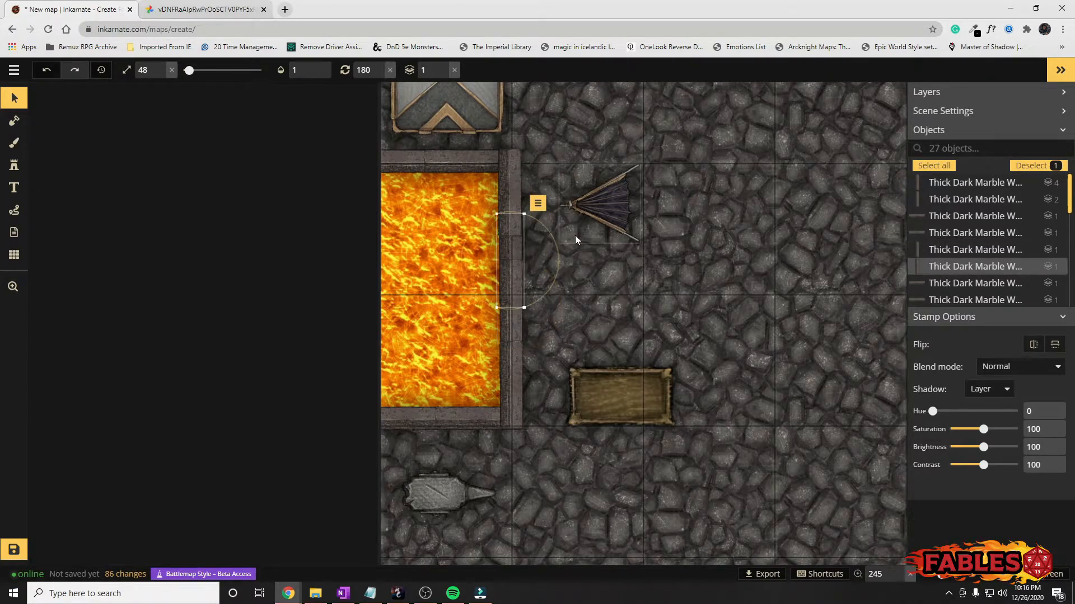
{"action": "left_click", "coordinate": [794, 243]}
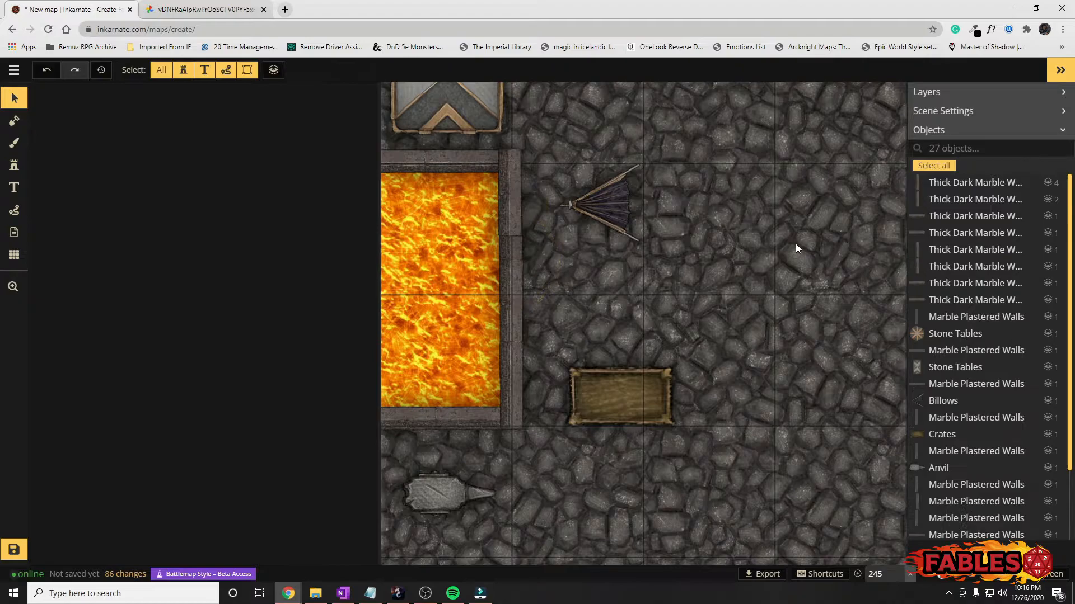
Step: Move the billows onto the forge's vertical wall with its tip over the lava, and raise it to layer 5 above the wall
{"action": "left_click", "coordinate": [626, 209]}
{"action": "scroll", "coordinate": [685, 169], "scroll_direction": "up", "scroll_amount": 2}
{"action": "scroll", "coordinate": [673, 171], "scroll_direction": "down", "scroll_amount": 3}
{"action": "scroll", "coordinate": [641, 180], "scroll_direction": "up", "scroll_amount": 3}
{"action": "left_click_drag", "start_coordinate": [599, 225], "coordinate": [521, 223]}
{"action": "right_click", "coordinate": [557, 233]}
{"action": "left_click", "coordinate": [654, 233]}
{"action": "left_click", "coordinate": [653, 233]}
{"action": "right_click", "coordinate": [547, 230]}
{"action": "left_click", "coordinate": [632, 227]}
{"action": "left_click", "coordinate": [582, 234]}
{"action": "scroll", "coordinate": [613, 191], "scroll_direction": "down", "scroll_amount": 5}
Step: Turn the crate upright and place it against the outer side of the forge's vertical wall, below the billows
{"action": "left_click", "coordinate": [619, 329]}
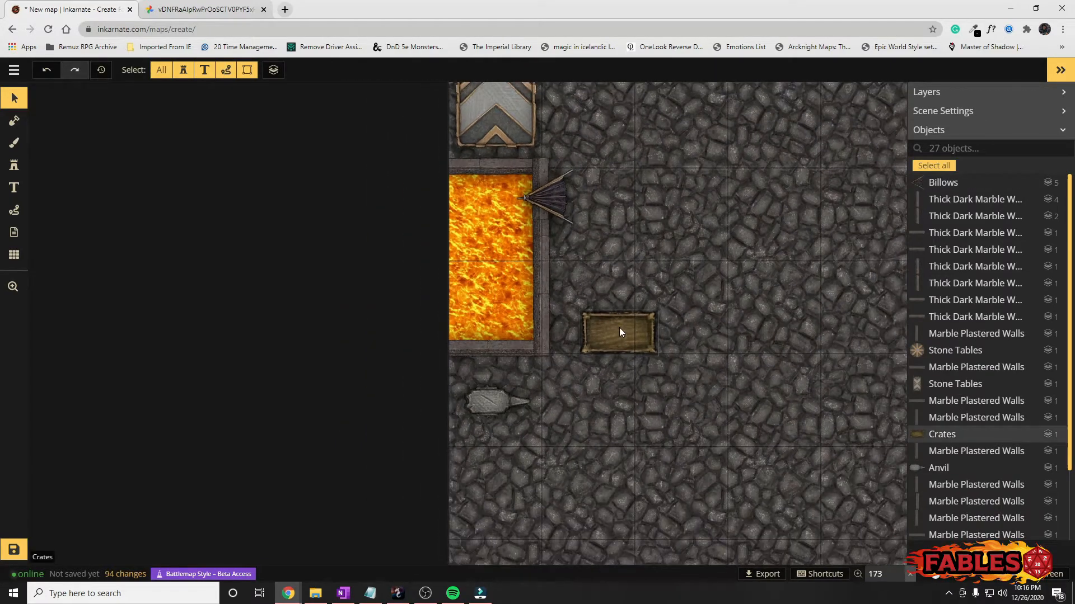
{"action": "left_click_drag", "start_coordinate": [628, 305], "coordinate": [697, 360]}
{"action": "left_click", "coordinate": [380, 74]}
{"action": "left_click", "coordinate": [380, 73]}
{"action": "left_click_drag", "start_coordinate": [614, 301], "coordinate": [570, 261]}
Step: Move the anvil up close beneath the forge's lower wall, and shift the rectangular stone table upward away from the forge
{"action": "left_click_drag", "start_coordinate": [499, 409], "coordinate": [494, 377]}
{"action": "scroll", "coordinate": [606, 246], "scroll_direction": "down", "scroll_amount": 2}
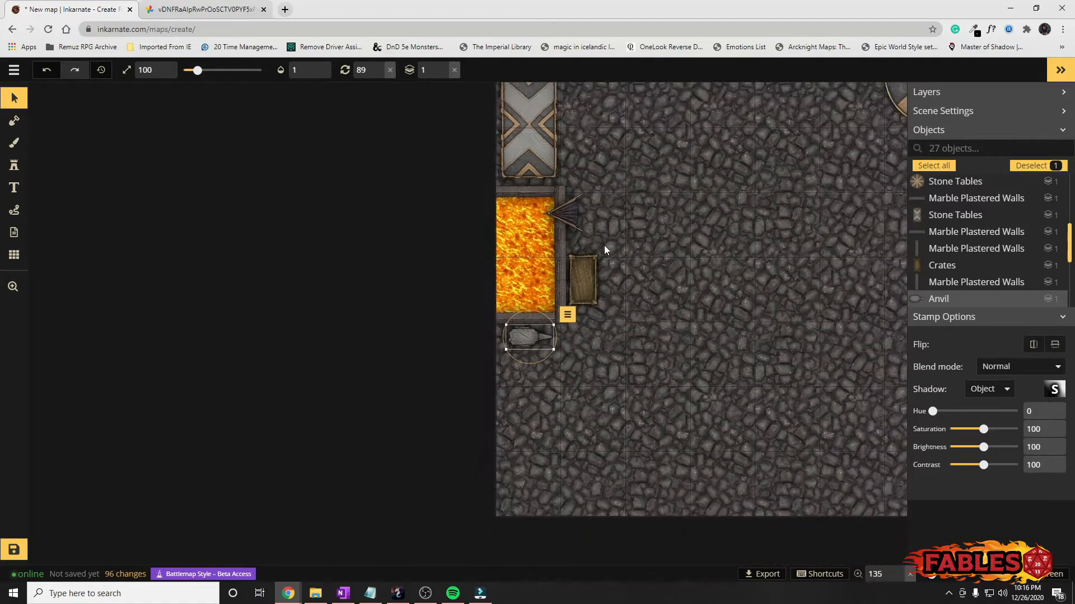
{"action": "scroll", "coordinate": [604, 242], "scroll_direction": "down", "scroll_amount": 1}
{"action": "left_click_drag", "start_coordinate": [663, 266], "coordinate": [646, 406]}
{"action": "left_click", "coordinate": [518, 286]}
{"action": "left_click_drag", "start_coordinate": [519, 286], "coordinate": [516, 261]}
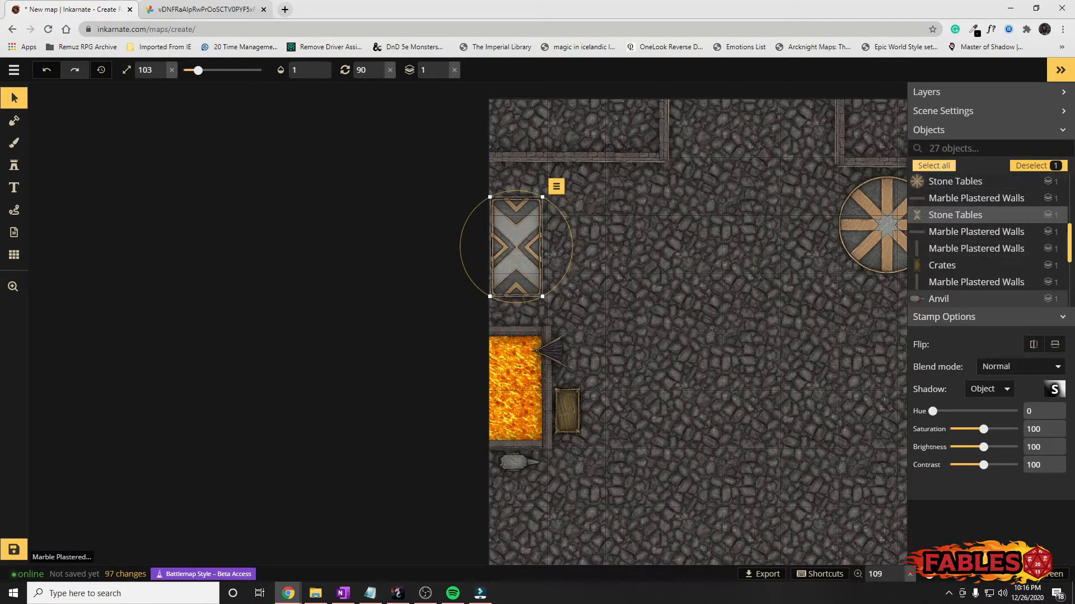
Step: Search the stamp catalog for weapons and weaponry, and clear the search to browse the full catalog
{"action": "left_click", "coordinate": [18, 175]}
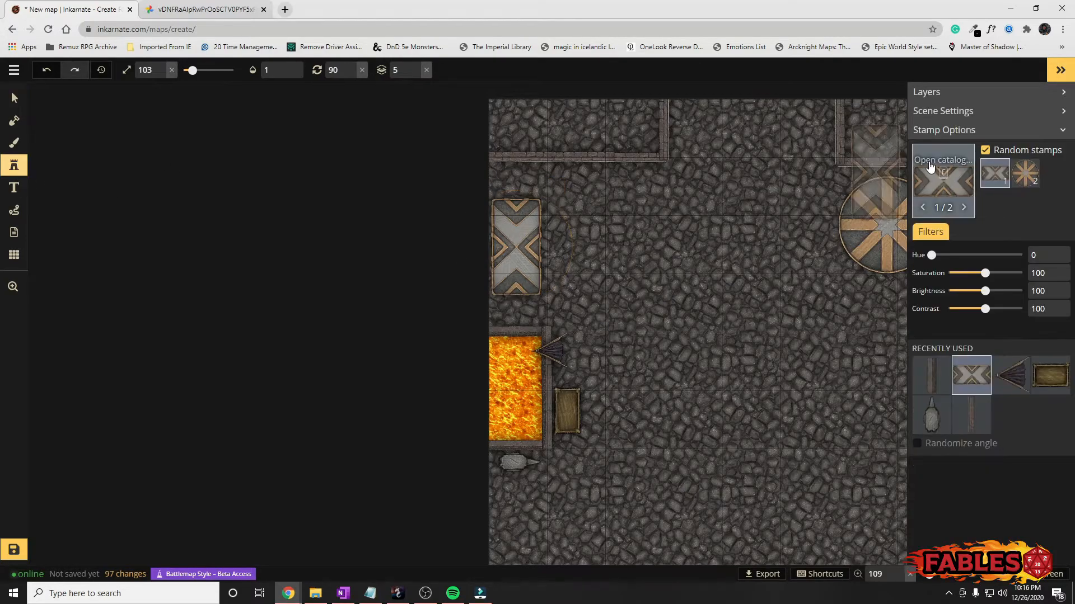
{"action": "left_click", "coordinate": [939, 162]}
{"action": "left_click", "coordinate": [291, 105]}
{"action": "type", "text": "weapons\\"}
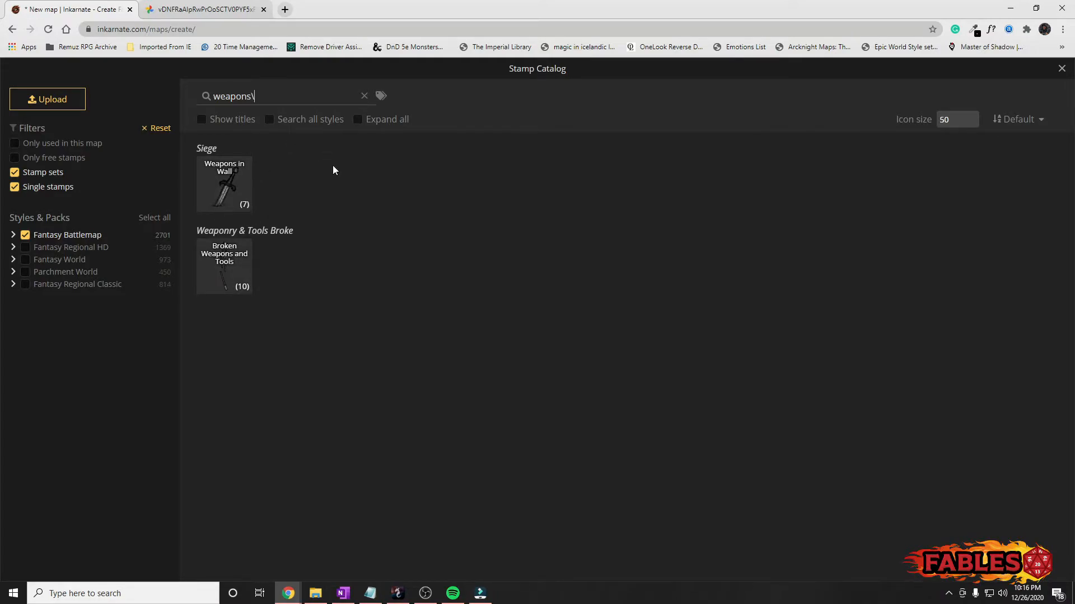
{"action": "key", "text": "BackSpace"}
{"action": "type", "text": "ry"}
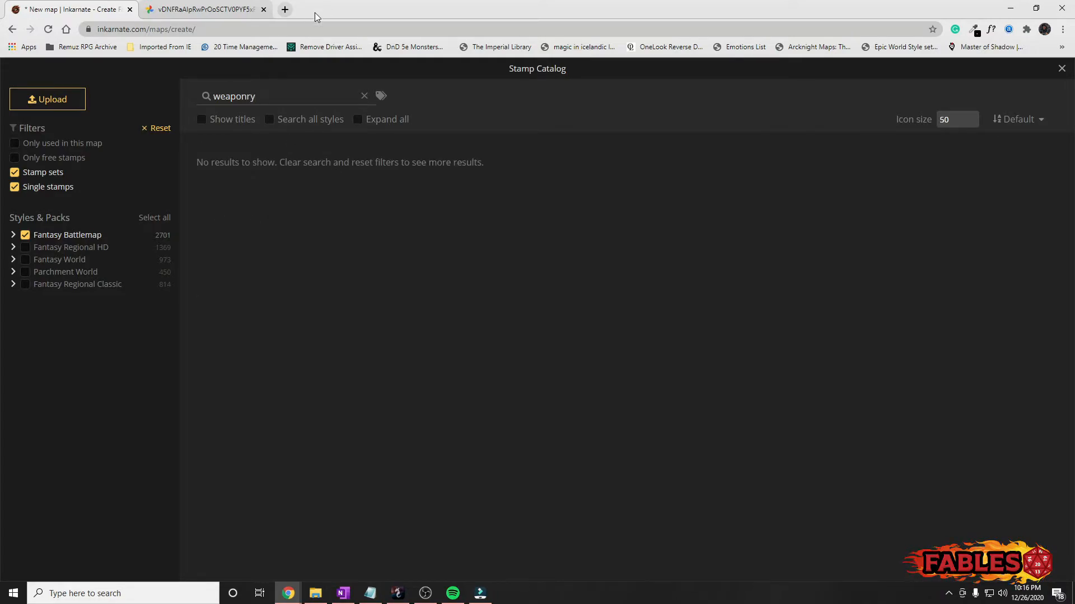
{"action": "left_click", "coordinate": [363, 96]}
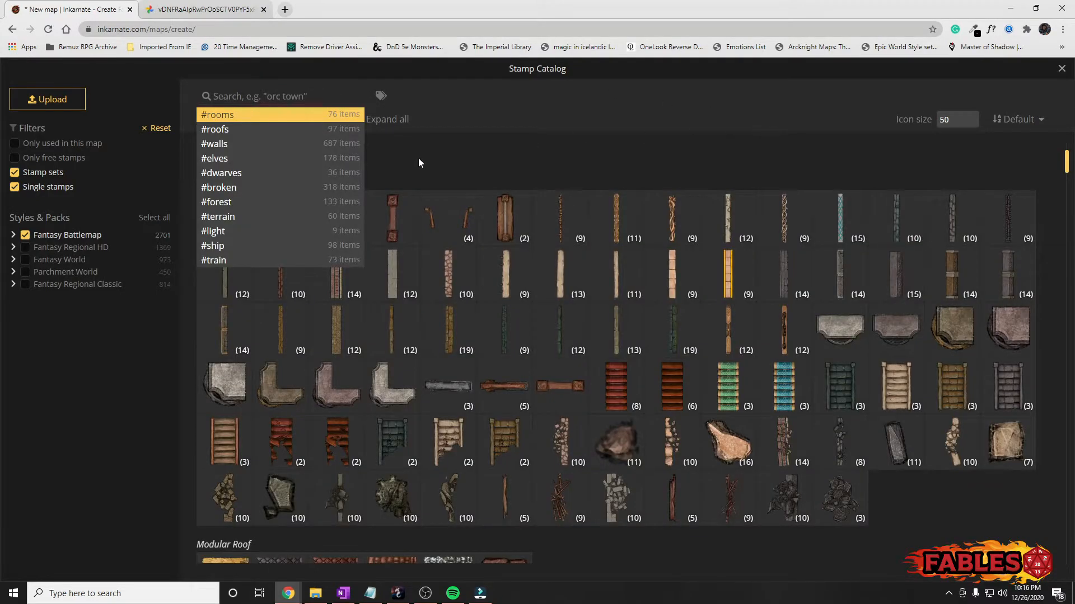
Step: Place a Greathammer stamp from the Weaponry & Tools group on the upper part of the rectangular stone table
{"action": "left_click_drag", "start_coordinate": [1067, 163], "coordinate": [1038, 288]}
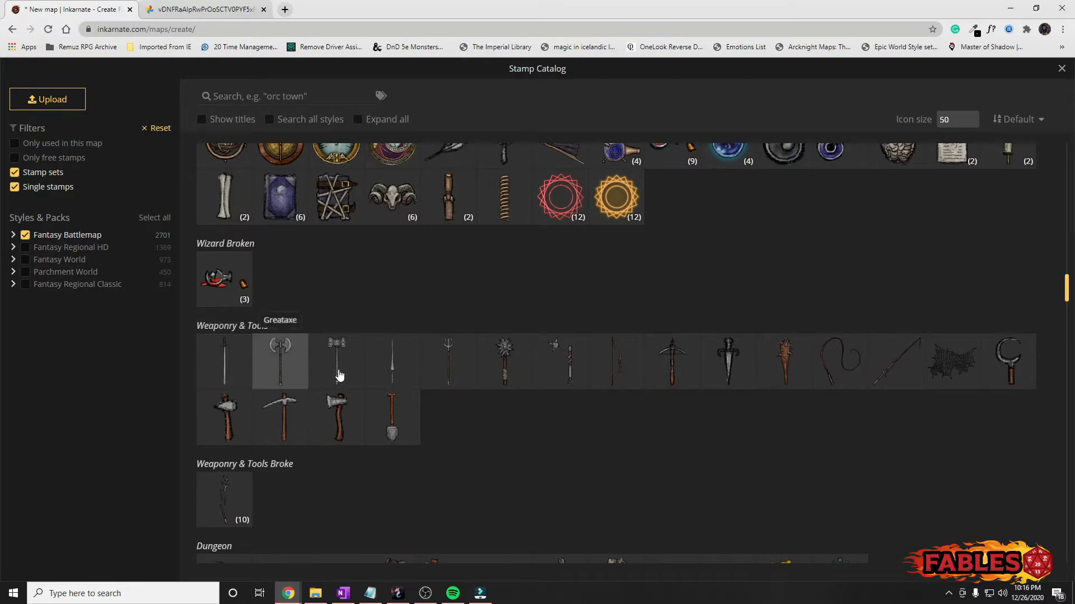
{"action": "left_click", "coordinate": [338, 374]}
{"action": "scroll", "coordinate": [516, 257], "scroll_direction": "up", "scroll_amount": 4}
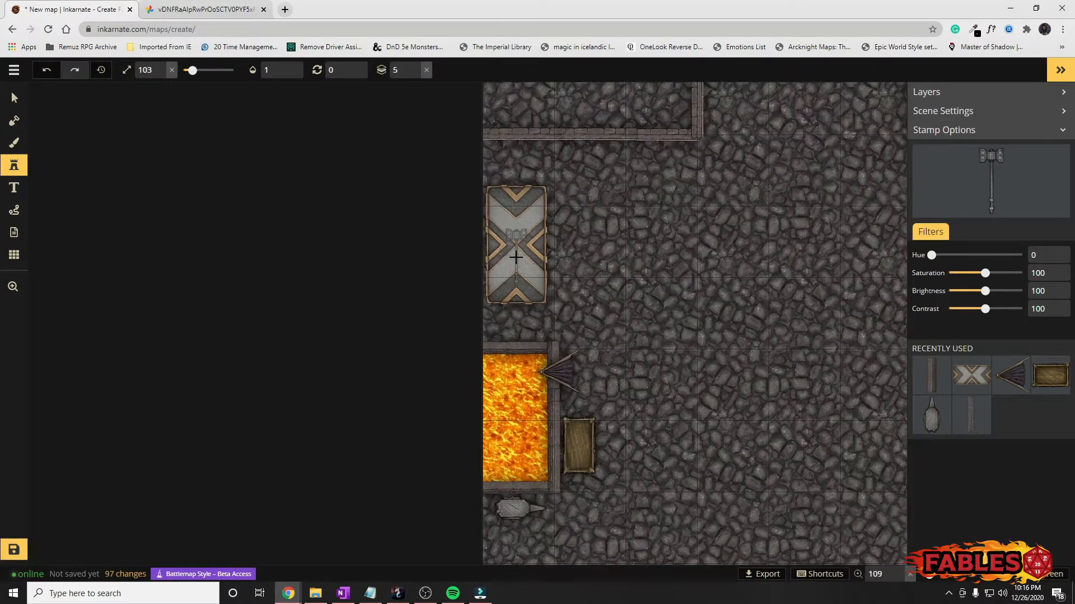
{"action": "left_click", "coordinate": [504, 224]}
Step: Place a Greatsword stamp on the stone table beside the hammer, rotated to 172 degrees with its hilt pointing down
{"action": "left_click", "coordinate": [990, 179]}
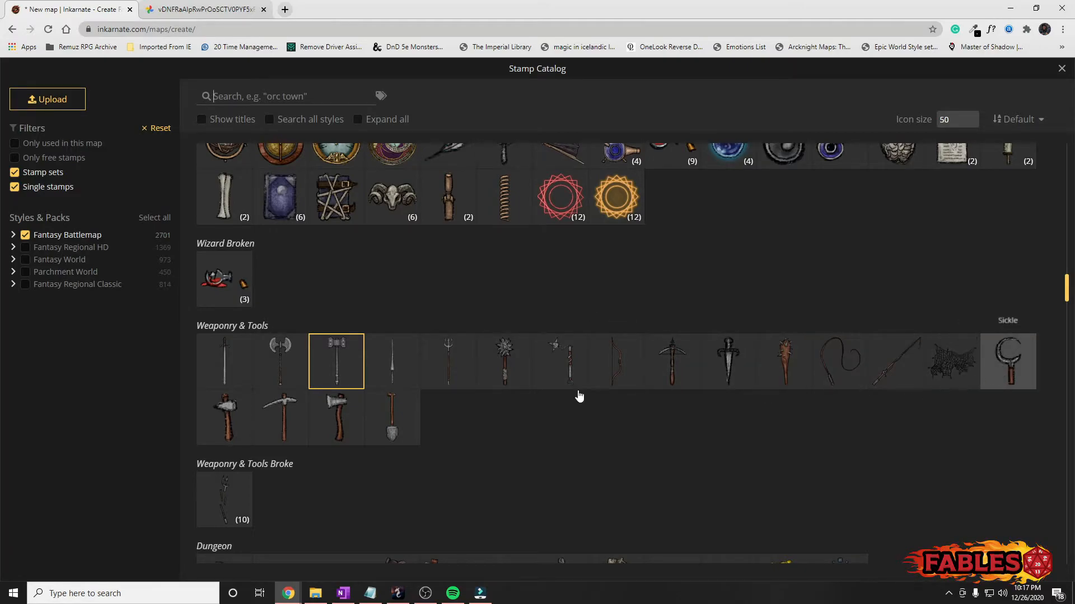
{"action": "left_click", "coordinate": [226, 365]}
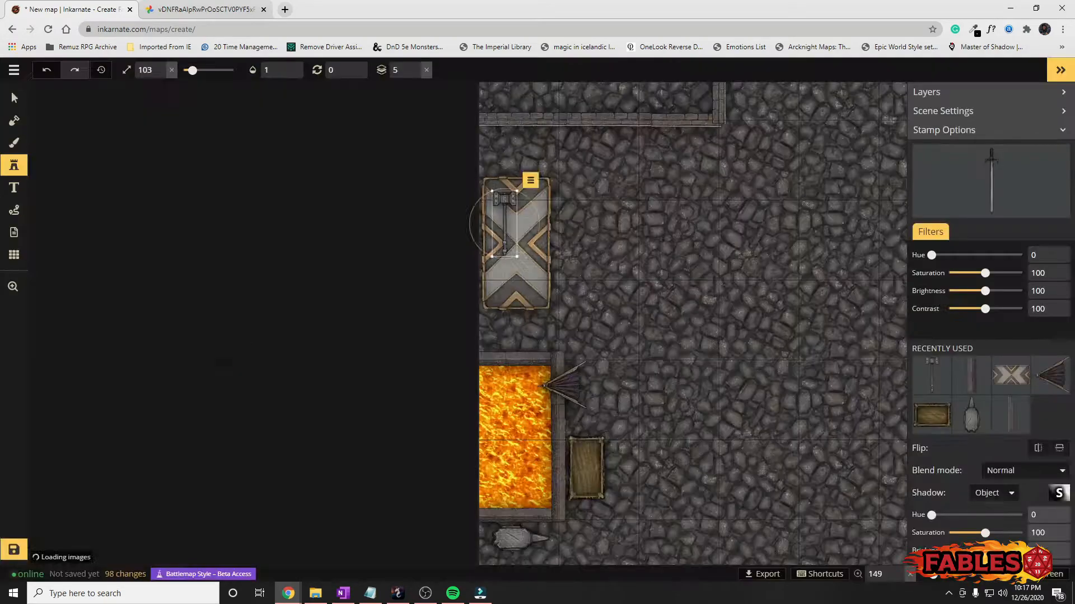
{"action": "left_click", "coordinate": [526, 249]}
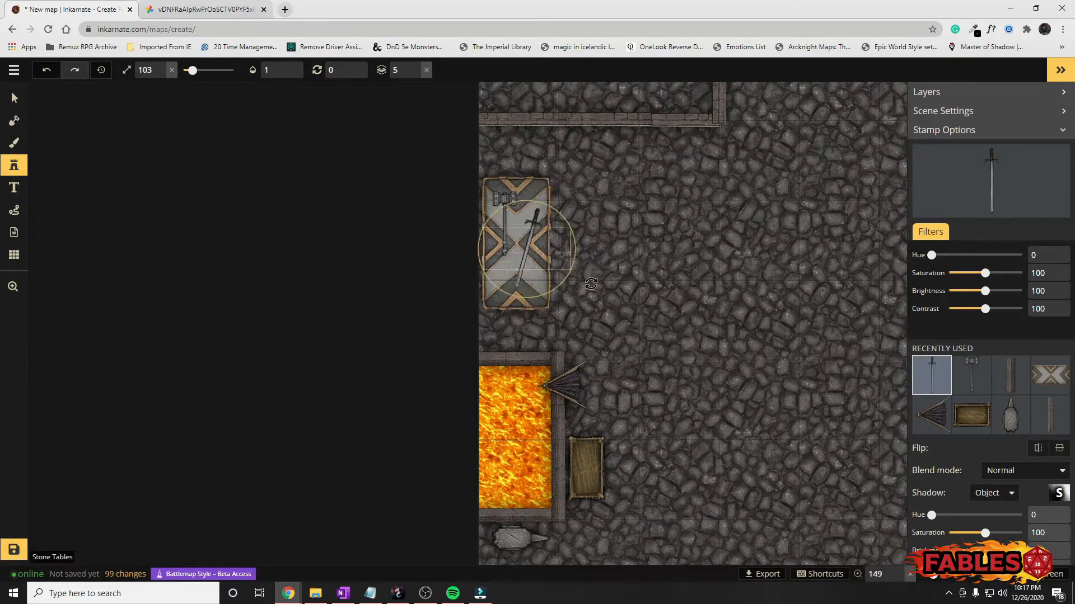
{"action": "left_click_drag", "start_coordinate": [468, 393], "coordinate": [484, 404]}
{"action": "left_click_drag", "start_coordinate": [532, 264], "coordinate": [537, 261]}
Step: Place the first stamp of the Broken Weapons and Tools set on the stone table between the hammer and the sword
{"action": "left_click", "coordinate": [1000, 175]}
{"action": "scroll", "coordinate": [297, 433], "scroll_direction": "down", "scroll_amount": 4}
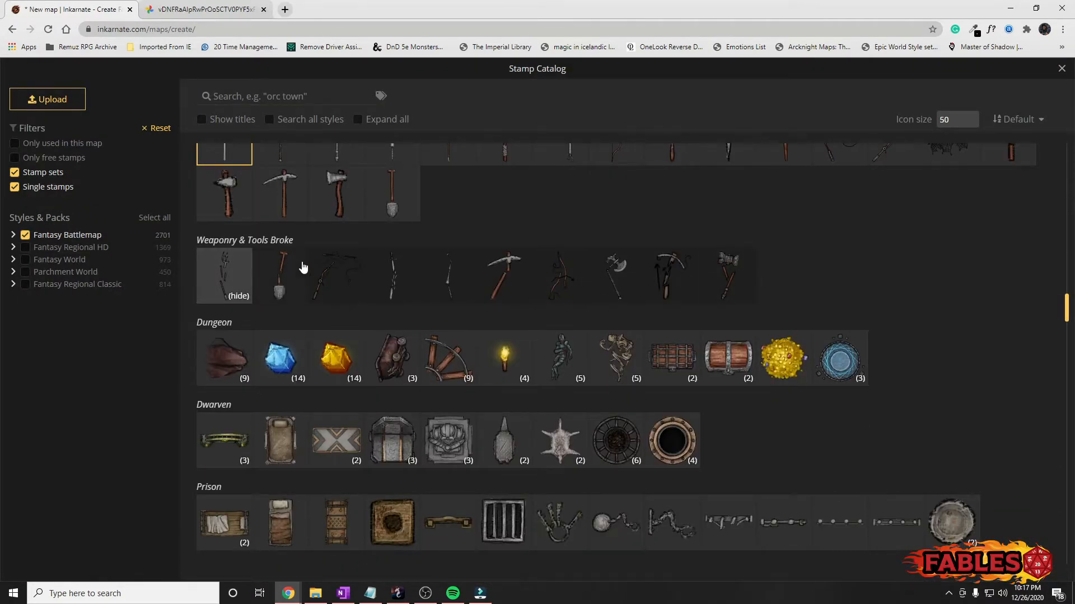
{"action": "left_click", "coordinate": [224, 277]}
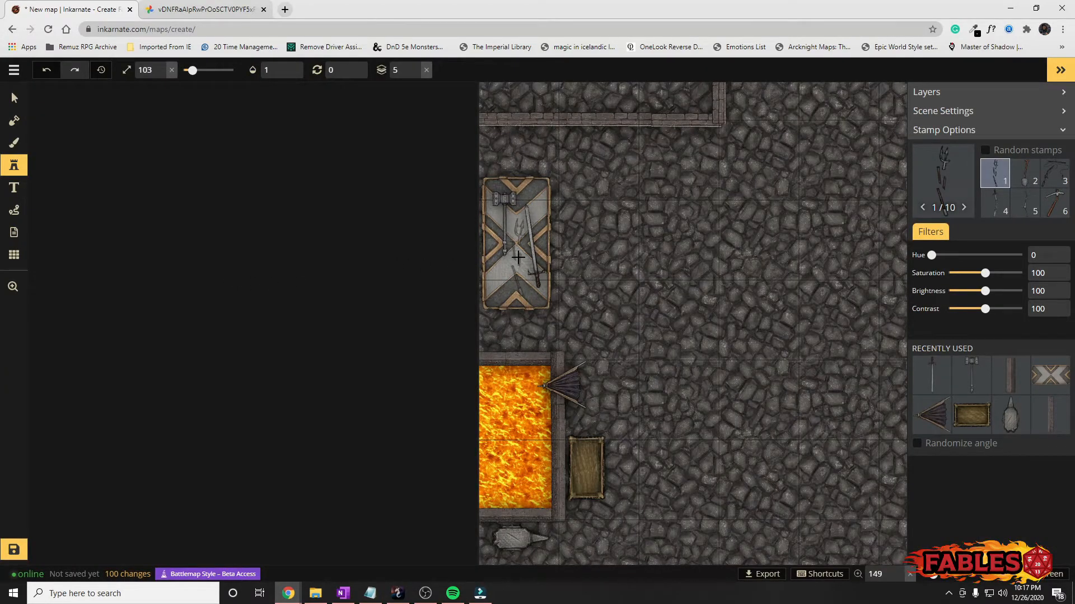
{"action": "left_click", "coordinate": [518, 258]}
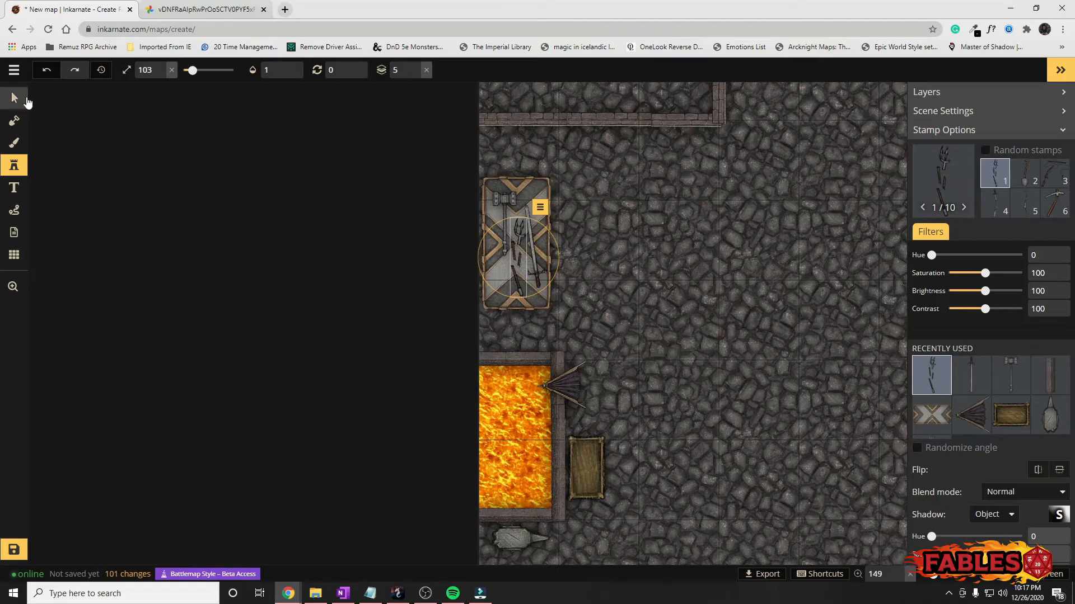
Step: Adjust the positions of the stone table, greatsword and greathammer so the weapons are spread out across the tabletop
{"action": "left_click", "coordinate": [26, 102]}
{"action": "left_click", "coordinate": [525, 210]}
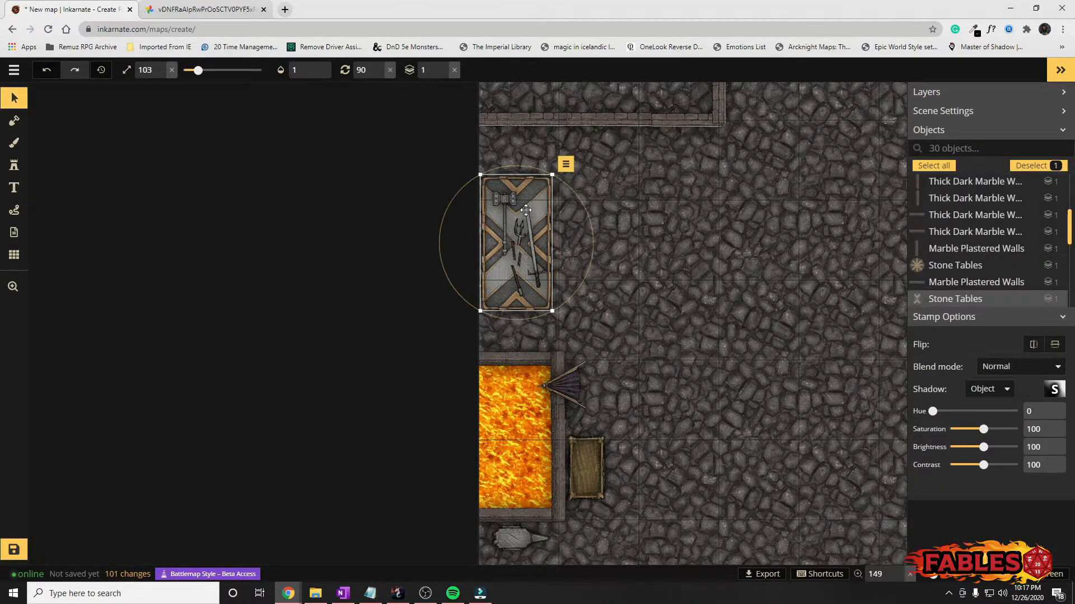
{"action": "left_click", "coordinate": [534, 253]}
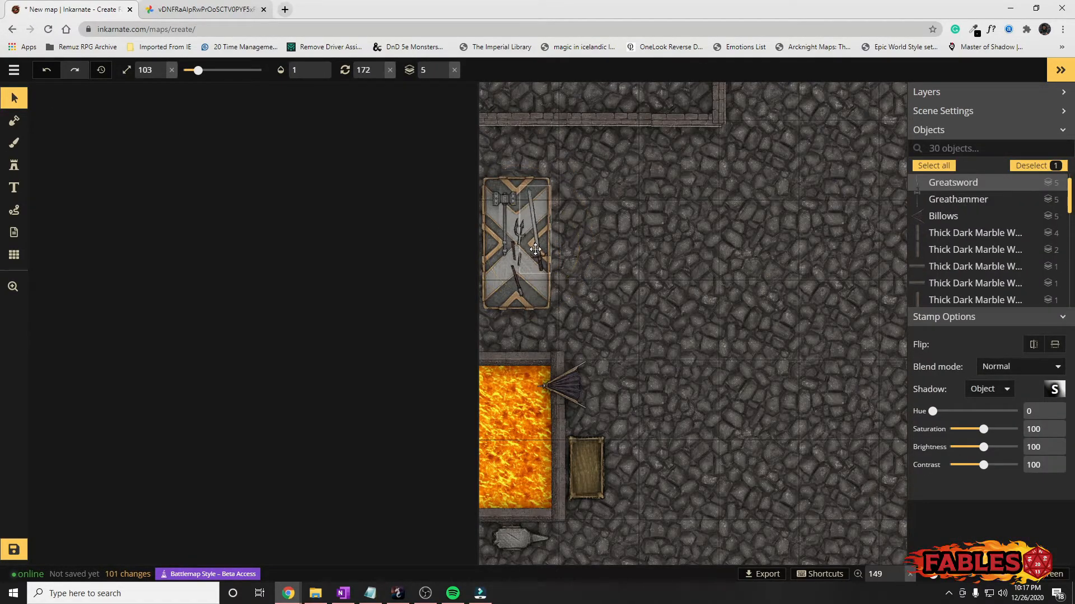
{"action": "left_click", "coordinate": [521, 274], "text": "shift"}
{"action": "left_click_drag", "start_coordinate": [520, 231], "coordinate": [499, 208]}
{"action": "left_click", "coordinate": [506, 203]}
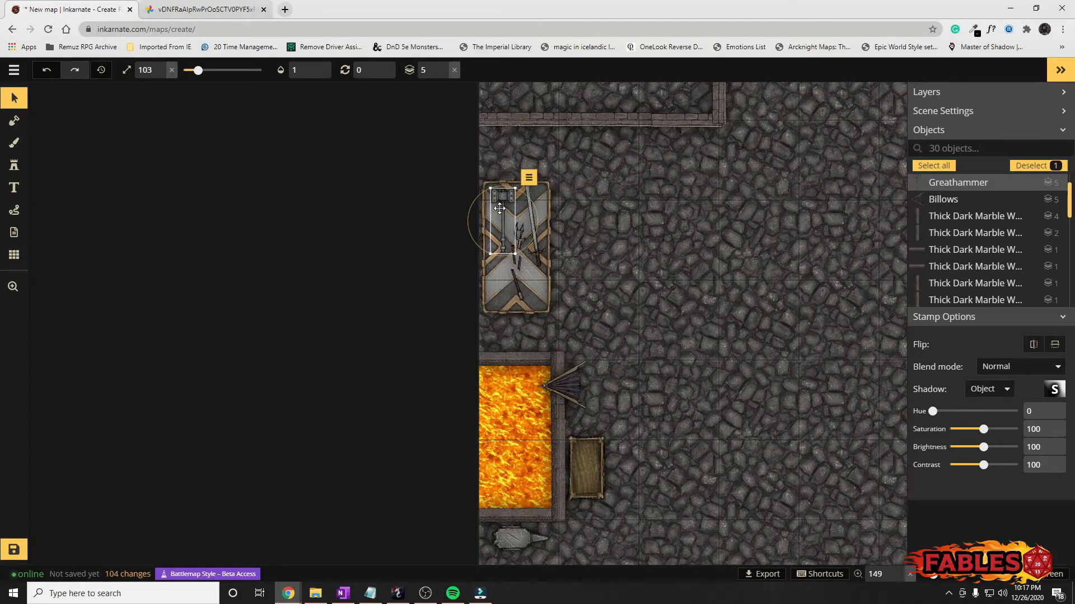
Step: Duplicate the rectangular stone table, turn the copy horizontal and place it near the middle of the room's lower edge
{"action": "left_click", "coordinate": [578, 245]}
{"action": "scroll", "coordinate": [681, 265], "scroll_direction": "down", "scroll_amount": 5}
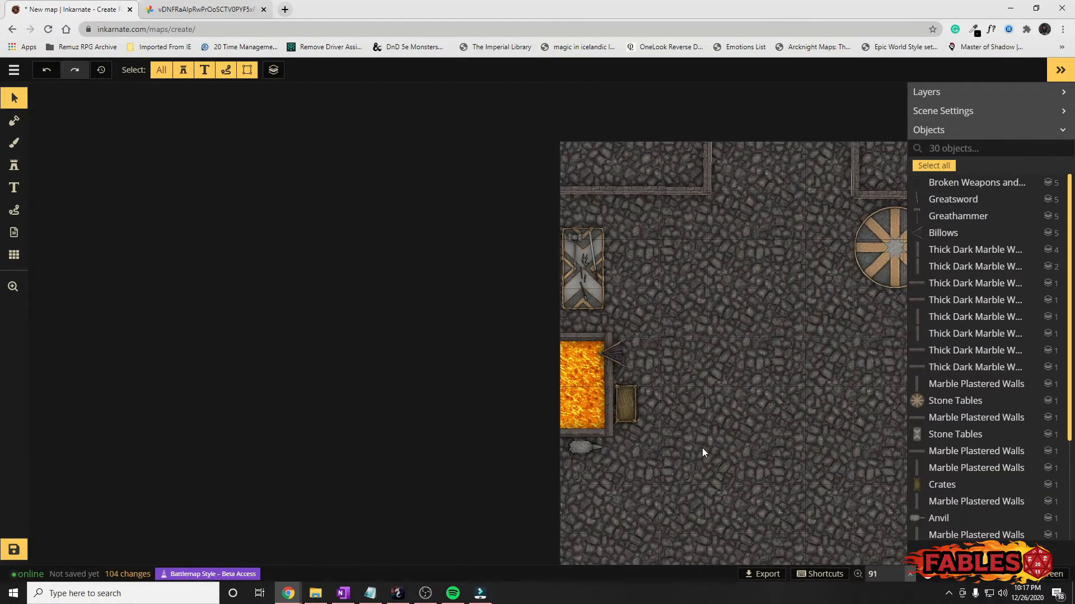
{"action": "scroll", "coordinate": [653, 428], "scroll_direction": "down", "scroll_amount": 1}
{"action": "left_click_drag", "start_coordinate": [771, 530], "coordinate": [641, 458]}
{"action": "scroll", "coordinate": [669, 427], "scroll_direction": "up", "scroll_amount": 1}
{"action": "left_click", "coordinate": [453, 217]}
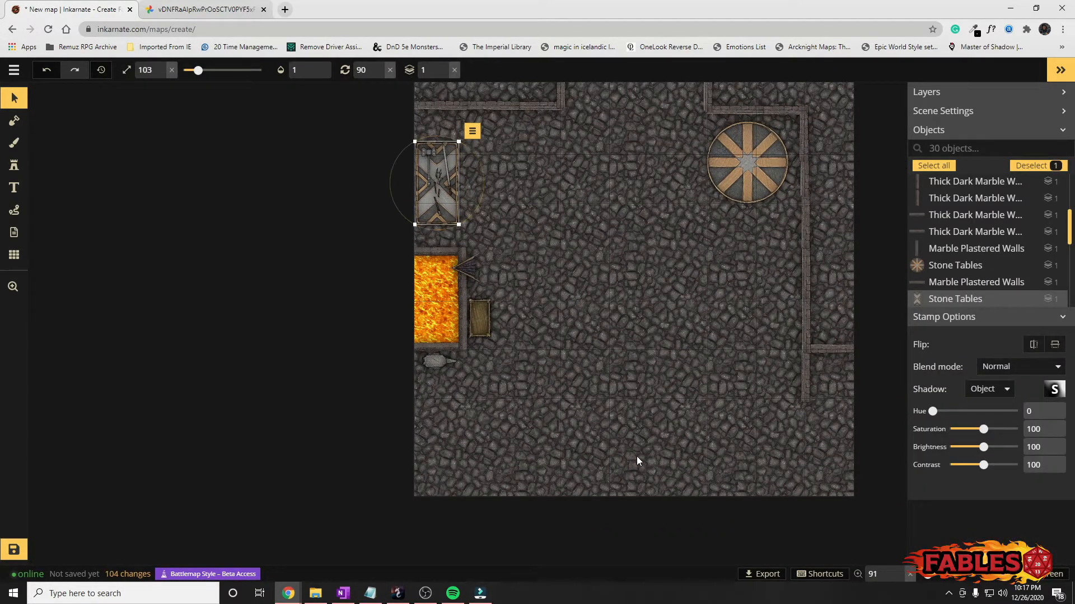
{"action": "key", "text": "ctrl+v"}
{"action": "left_click_drag", "start_coordinate": [638, 459], "coordinate": [603, 439]}
{"action": "left_click_drag", "start_coordinate": [655, 413], "coordinate": [647, 540]}
{"action": "left_click", "coordinate": [641, 398]}
{"action": "left_click", "coordinate": [634, 420]}
{"action": "left_click_drag", "start_coordinate": [613, 428], "coordinate": [621, 462]}
Step: Search the stamp catalog for "chair" and choose the Dwarven Stone Chairs set
{"action": "left_click", "coordinate": [735, 179]}
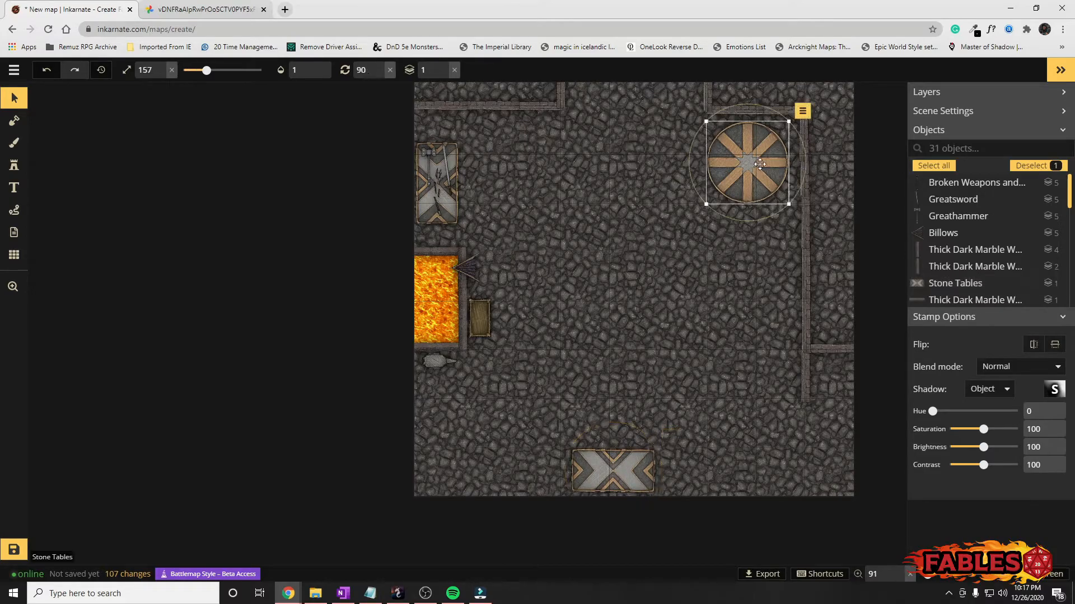
{"action": "left_click", "coordinate": [14, 165]}
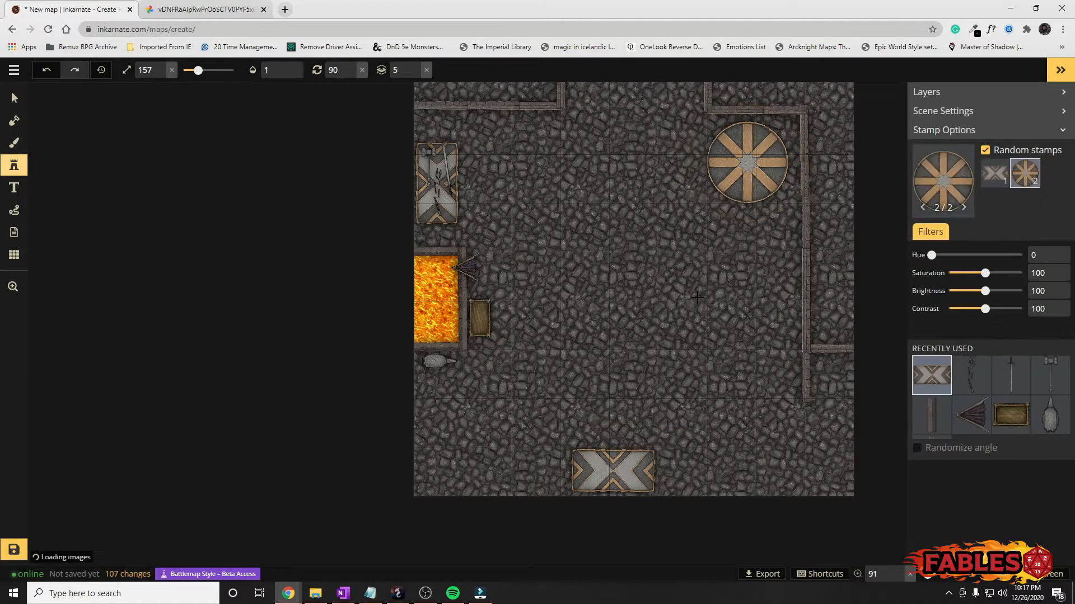
{"action": "left_click", "coordinate": [947, 165]}
{"action": "type", "text": "chair"}
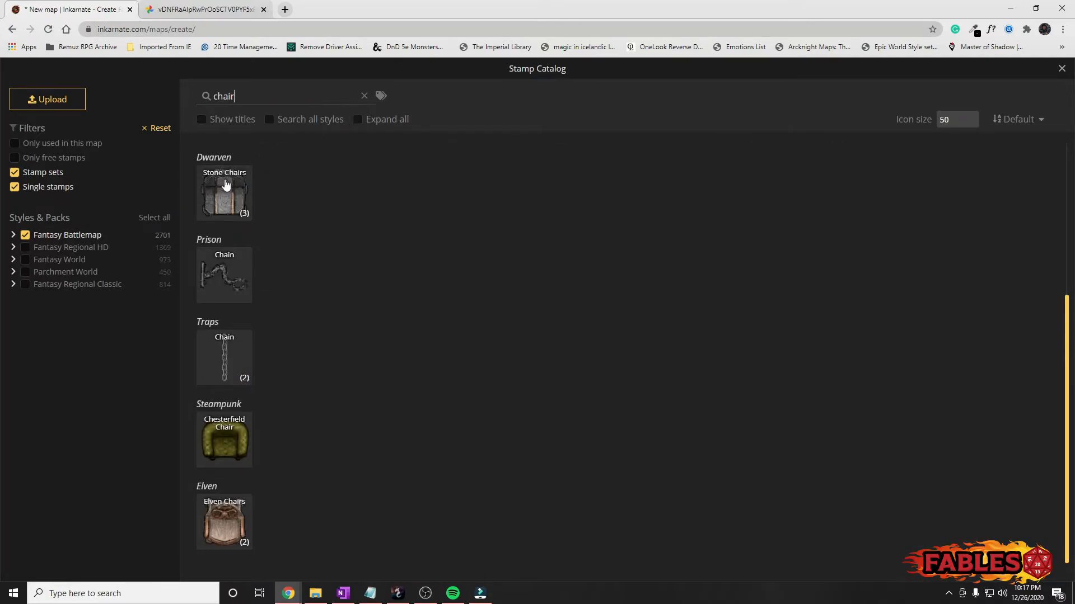
{"action": "left_click", "coordinate": [231, 215]}
{"action": "left_click", "coordinate": [217, 199]}
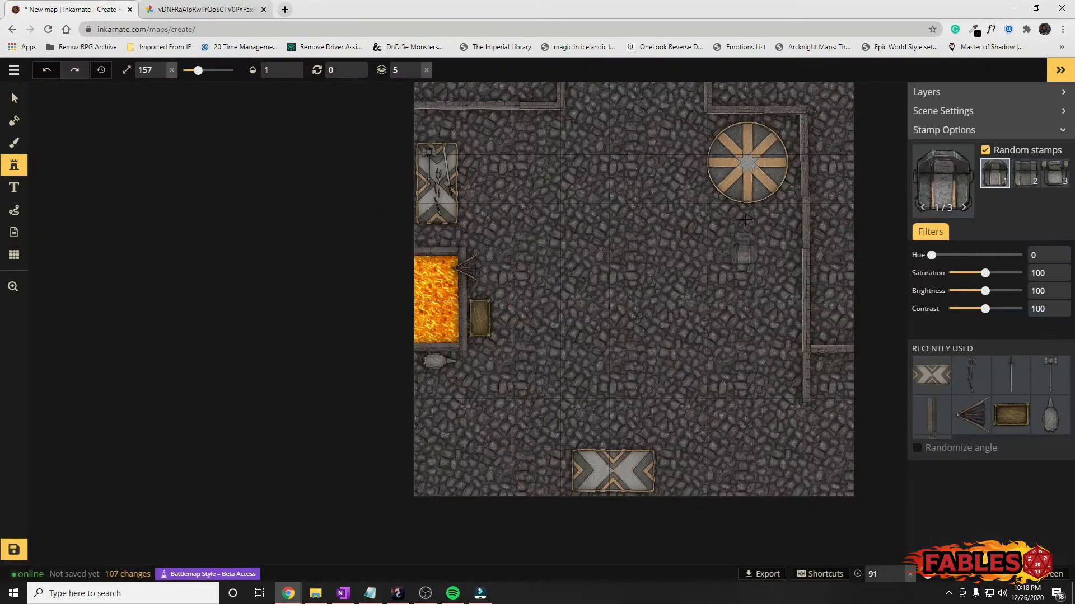
Step: Place two stone chairs at the round table, one upper left rotated to 340 degrees and one lower left rotated to 235
{"action": "scroll", "coordinate": [688, 137], "scroll_direction": "up", "scroll_amount": 3}
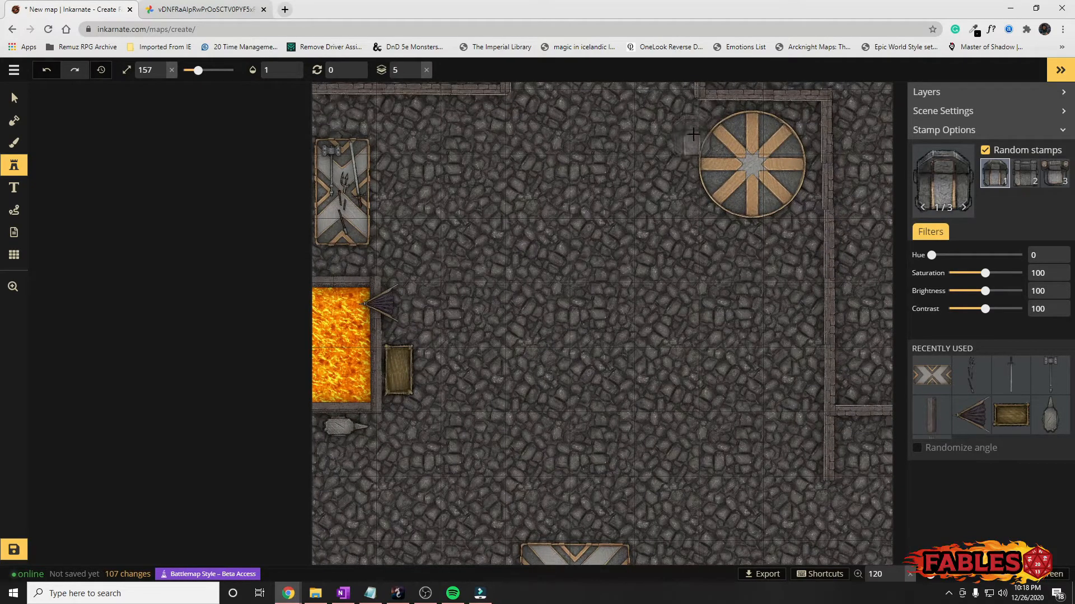
{"action": "left_click", "coordinate": [696, 133]}
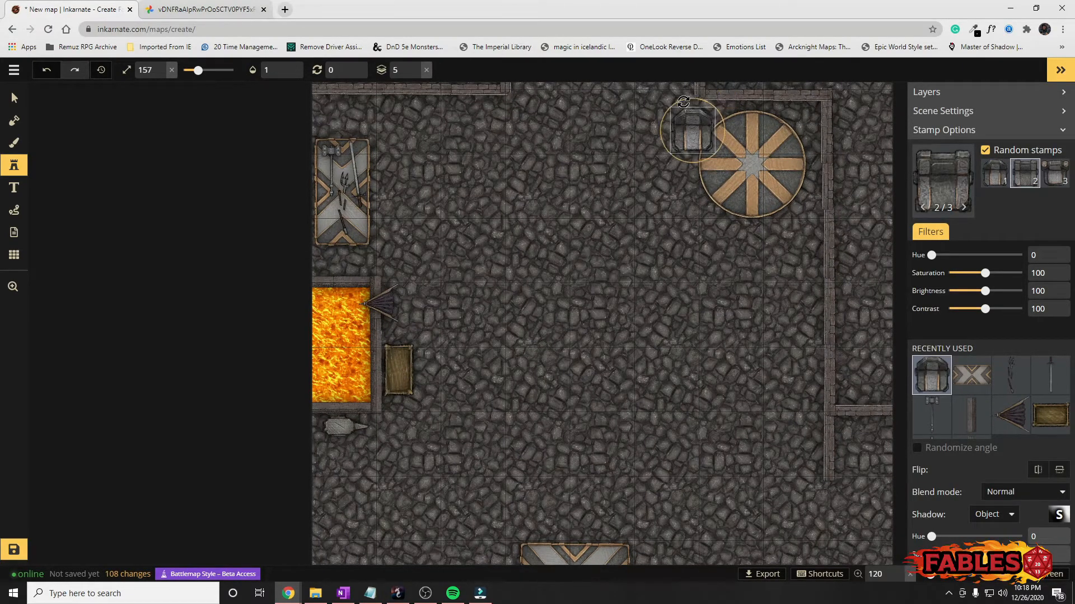
{"action": "left_click_drag", "start_coordinate": [680, 101], "coordinate": [672, 108]}
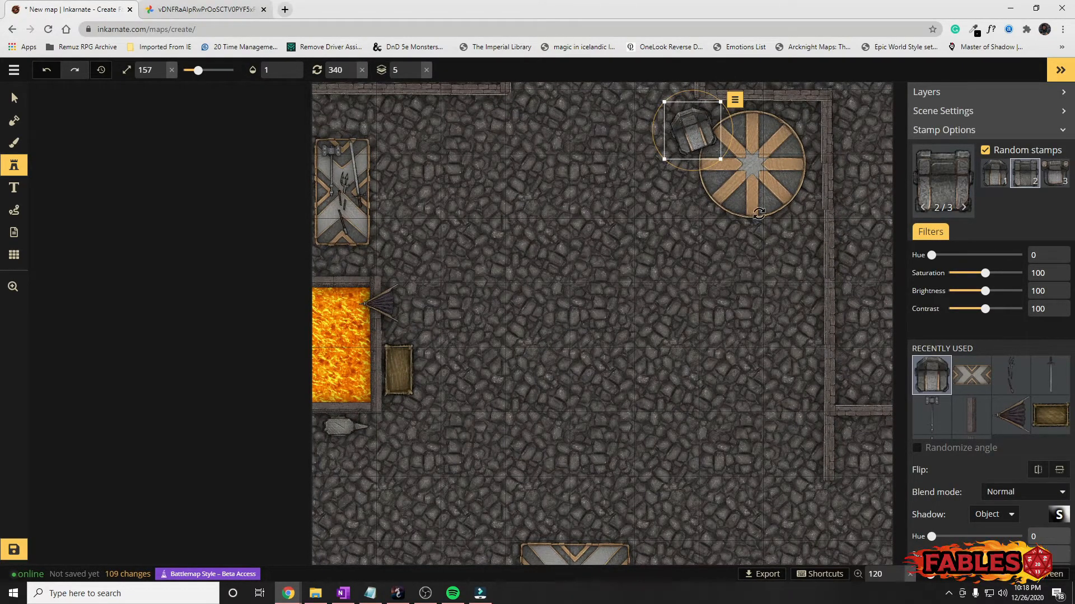
{"action": "left_click", "coordinate": [995, 174]}
{"action": "left_click", "coordinate": [700, 201]}
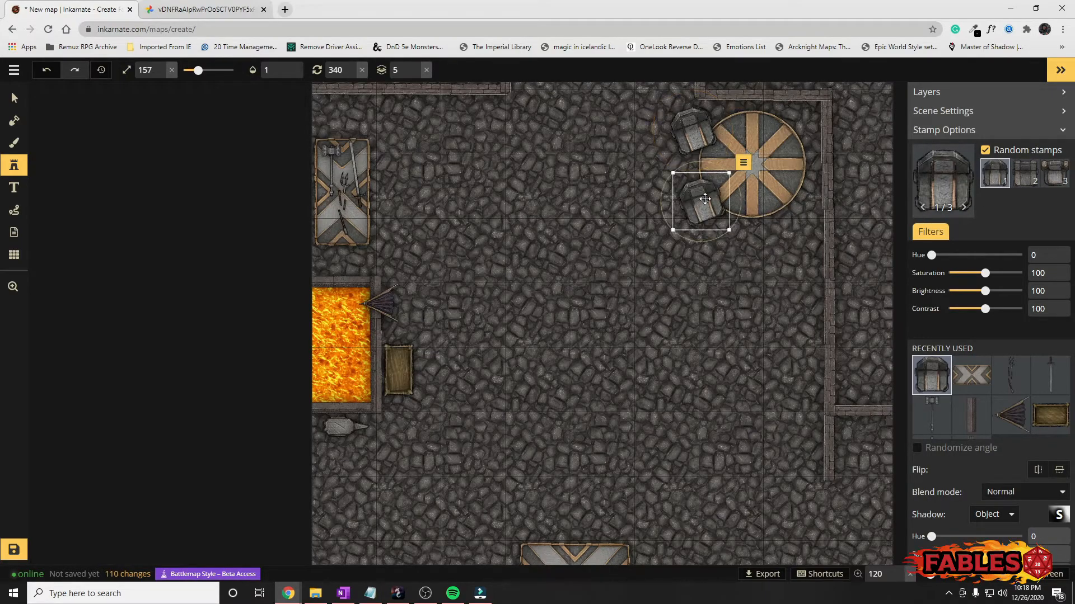
{"action": "left_click_drag", "start_coordinate": [696, 166], "coordinate": [699, 219]}
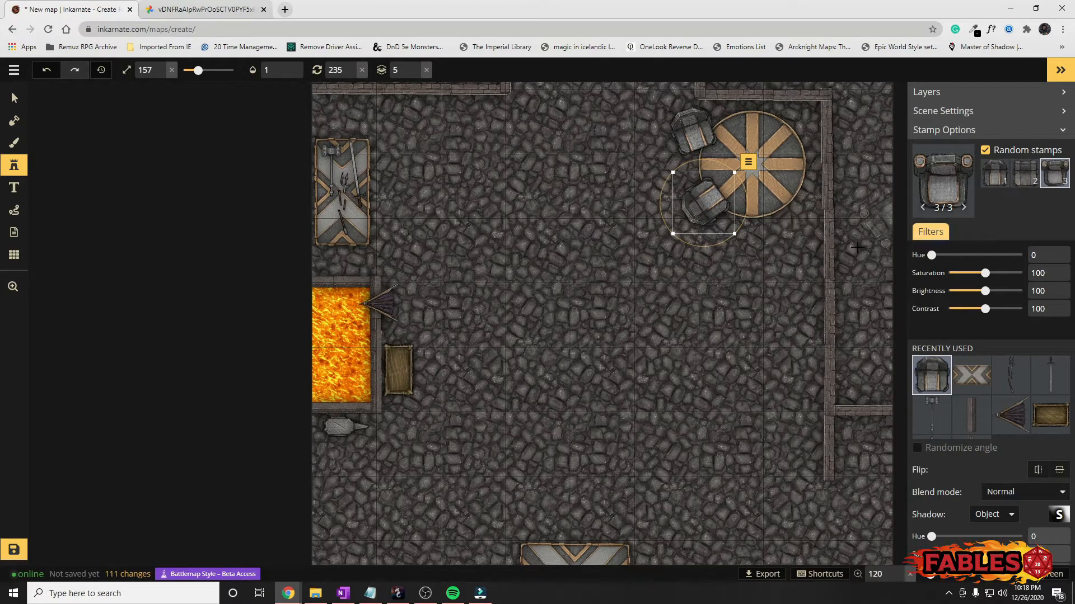
Step: Place the stone chair with armrests at the lower right of the round table, rotated to 147 degrees to face it
{"action": "left_click", "coordinate": [780, 220]}
{"action": "left_click_drag", "start_coordinate": [805, 177], "coordinate": [716, 202]}
{"action": "left_click_drag", "start_coordinate": [737, 199], "coordinate": [740, 194]}
{"action": "mouse_move", "coordinate": [785, 224]}
{"action": "left_mouse_down"}
{"action": "mouse_move", "coordinate": [800, 214]}
{"action": "mouse_move", "coordinate": [788, 209]}
{"action": "left_mouse_up"}
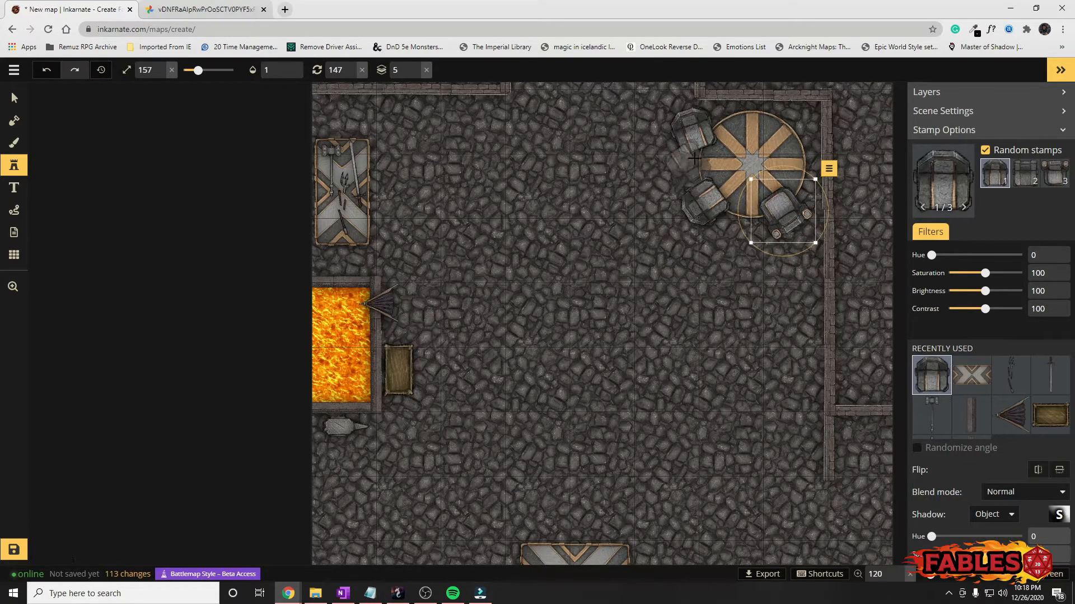
Step: Nudge the upper-left stone chair toward the round stone table and raise the table to layer 5
{"action": "left_click", "coordinate": [14, 98]}
{"action": "left_click", "coordinate": [694, 134]}
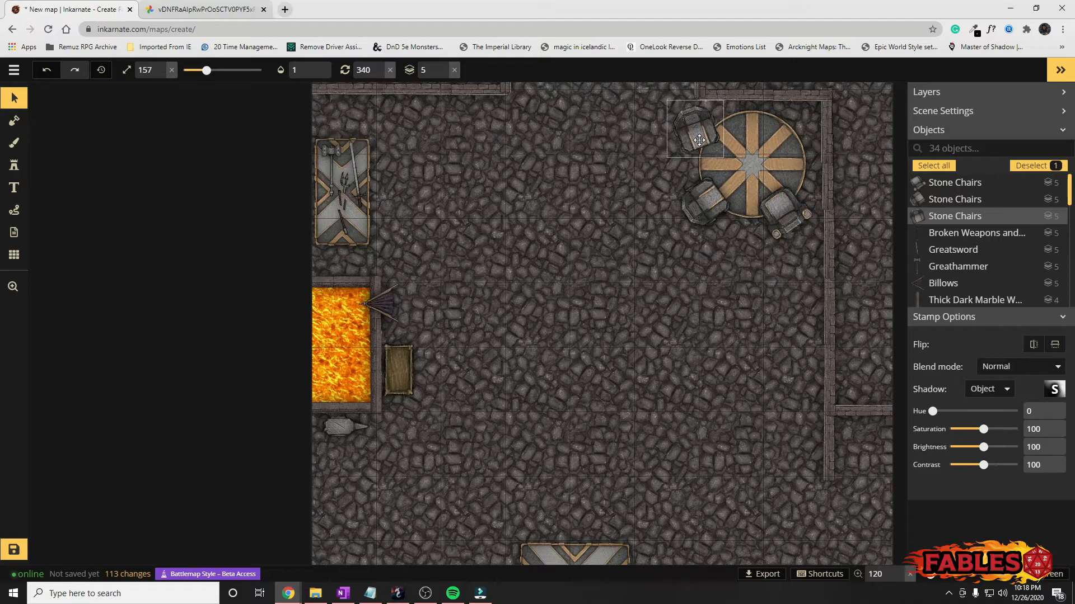
{"action": "left_click", "coordinate": [750, 166]}
{"action": "right_click", "coordinate": [759, 160]}
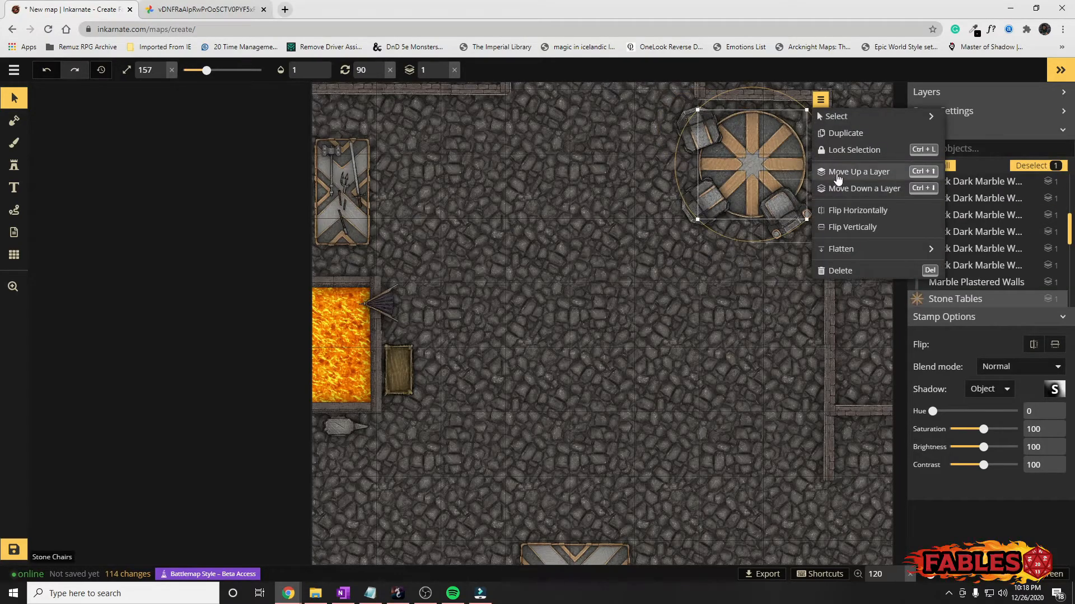
{"action": "left_click", "coordinate": [839, 173]}
{"action": "left_click", "coordinate": [840, 173]}
{"action": "left_click", "coordinate": [839, 173]}
{"action": "left_click", "coordinate": [840, 173]}
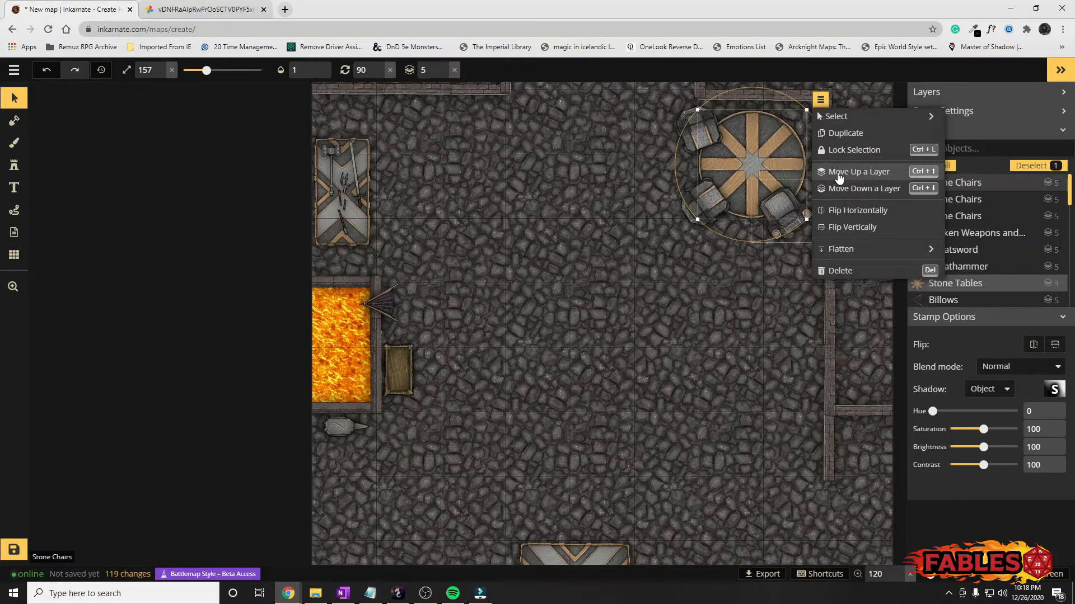
{"action": "left_click", "coordinate": [840, 177]}
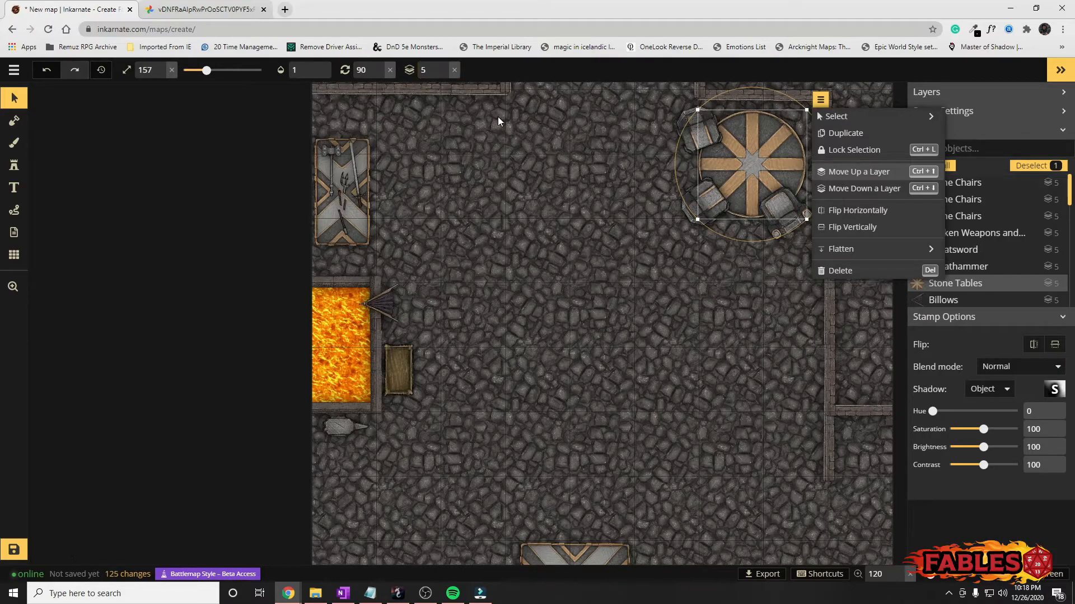
{"action": "left_click", "coordinate": [635, 230]}
Step: Move the three stone chairs down to layer 4 so they tuck under the round table
{"action": "left_click", "coordinate": [691, 205]}
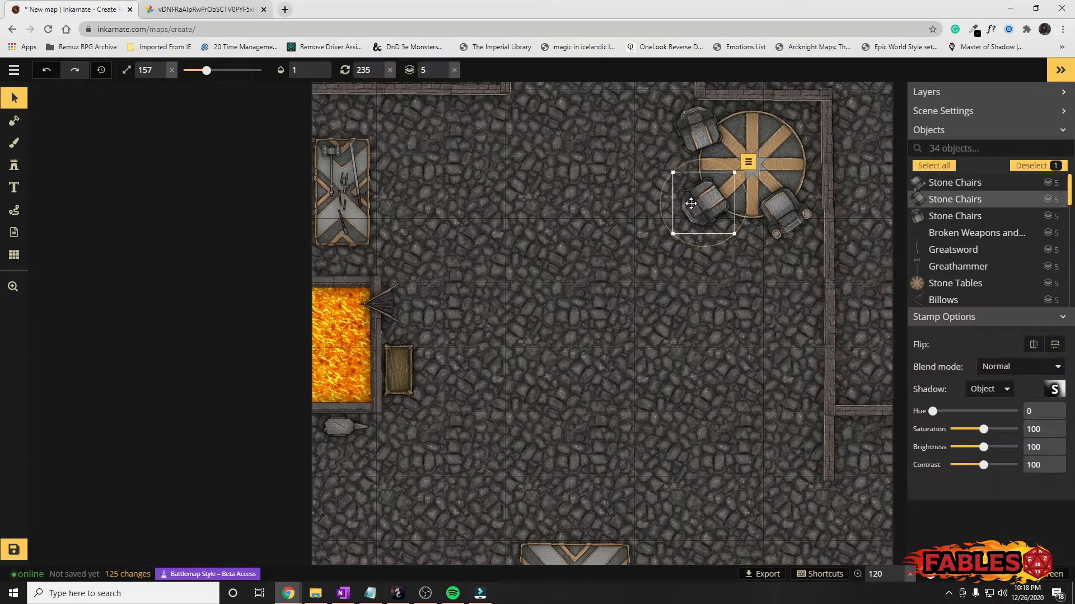
{"action": "left_click", "coordinate": [748, 161]}
{"action": "left_click", "coordinate": [786, 252]}
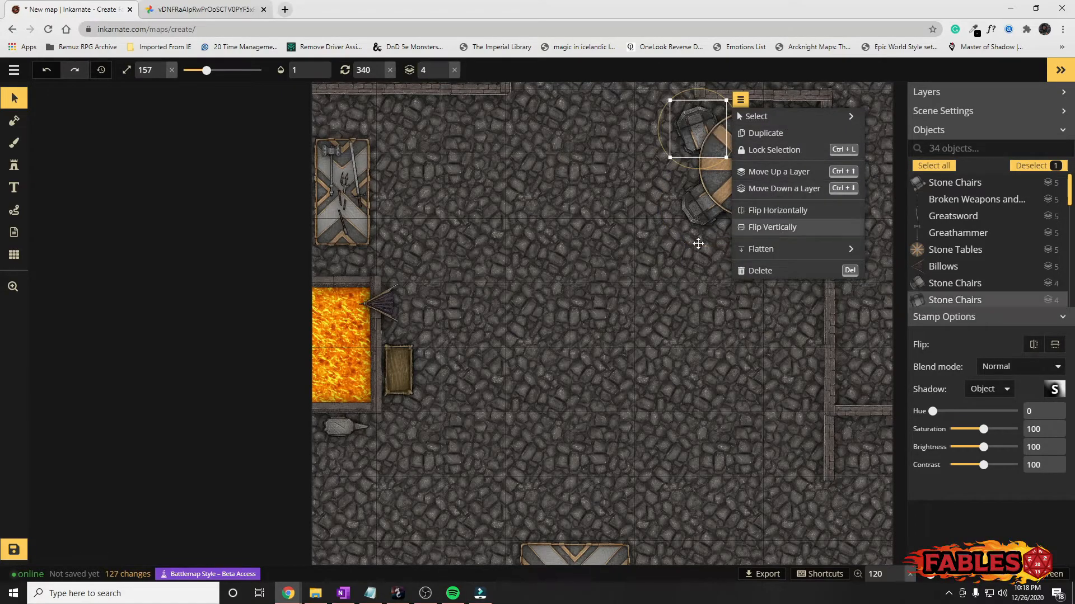
{"action": "left_click", "coordinate": [770, 190]}
{"action": "left_click", "coordinate": [774, 214]}
{"action": "left_click", "coordinate": [828, 168]}
{"action": "left_click", "coordinate": [857, 261]}
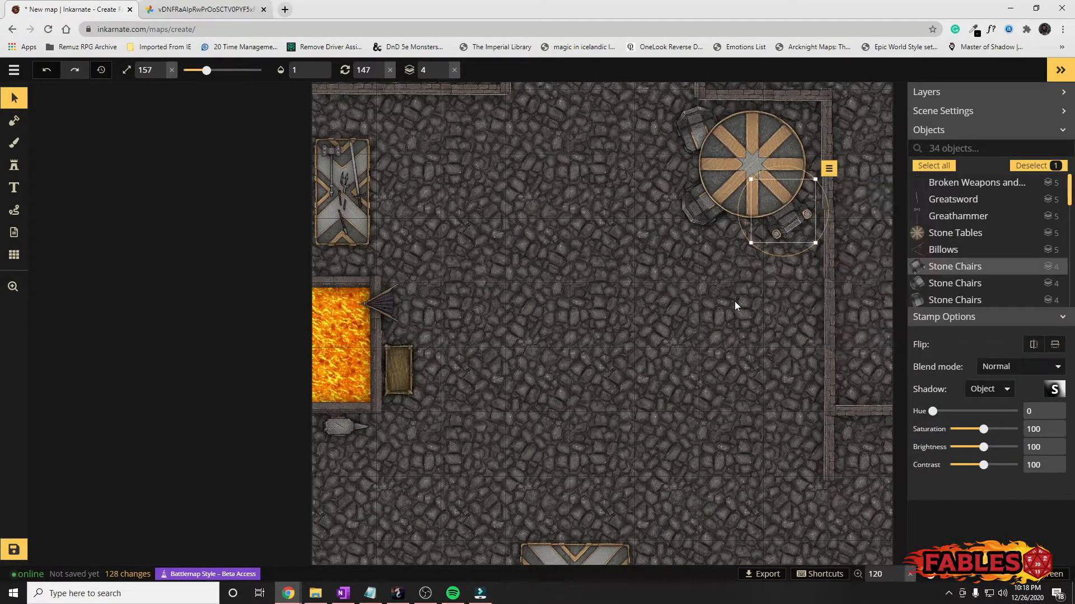
Step: Shift the upper-left stone chair slightly closer to the round table
{"action": "left_click", "coordinate": [717, 219]}
{"action": "left_click", "coordinate": [684, 123]}
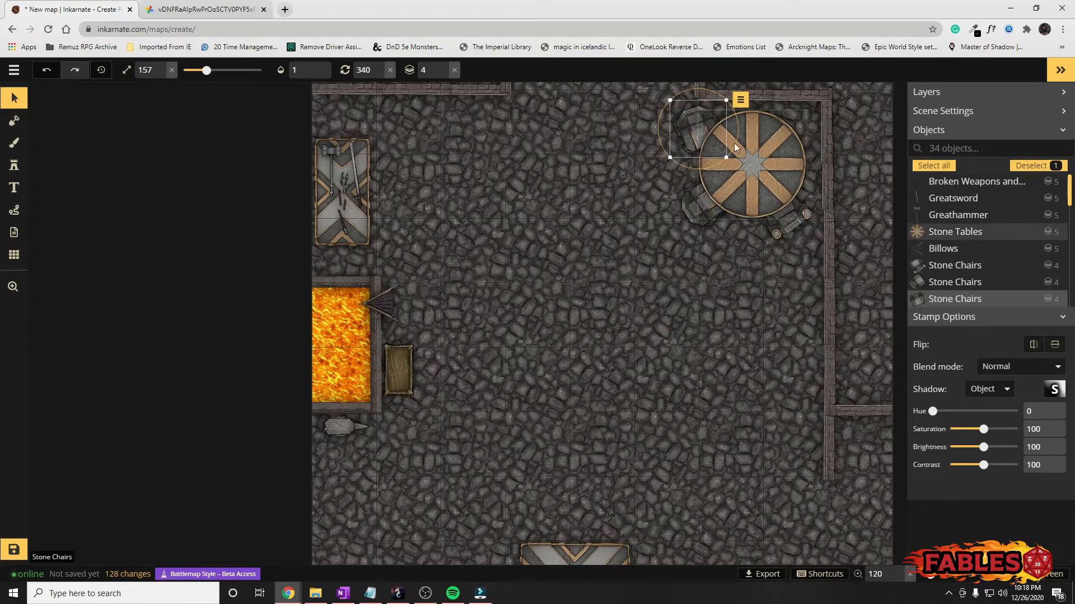
{"action": "scroll", "coordinate": [786, 186], "scroll_direction": "down", "scroll_amount": 1}
{"action": "scroll", "coordinate": [789, 182], "scroll_direction": "up", "scroll_amount": 1}
{"action": "left_click_drag", "start_coordinate": [697, 128], "coordinate": [702, 128]}
{"action": "scroll", "coordinate": [808, 190], "scroll_direction": "down", "scroll_amount": 1}
{"action": "scroll", "coordinate": [795, 210], "scroll_direction": "up", "scroll_amount": 2}
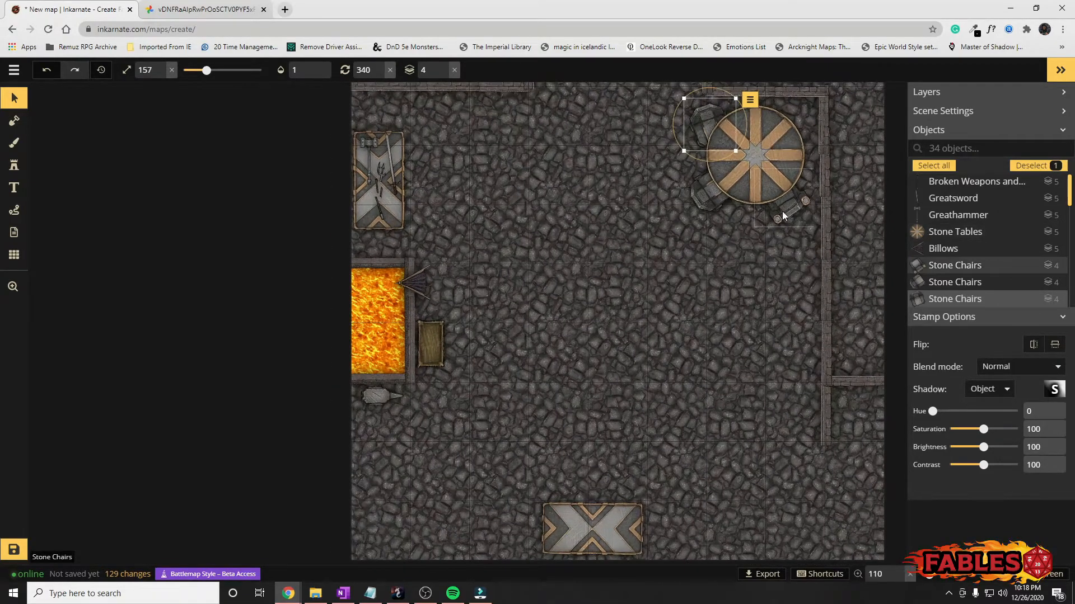
{"action": "scroll", "coordinate": [798, 159], "scroll_direction": "down", "scroll_amount": 2}
{"action": "scroll", "coordinate": [711, 239], "scroll_direction": "down", "scroll_amount": 2}
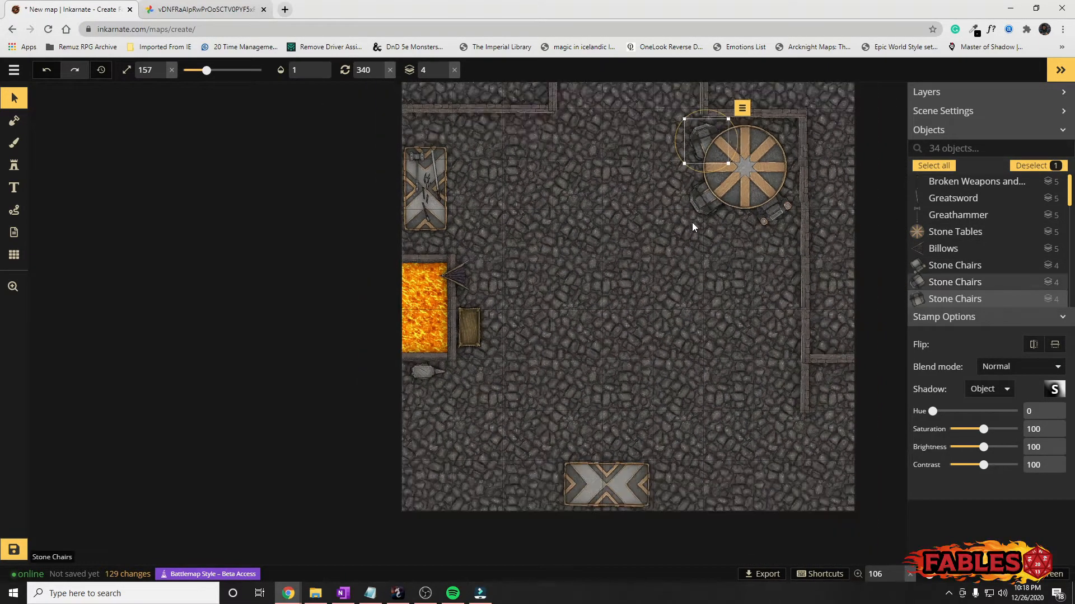
{"action": "scroll", "coordinate": [651, 247], "scroll_direction": "down", "scroll_amount": 2}
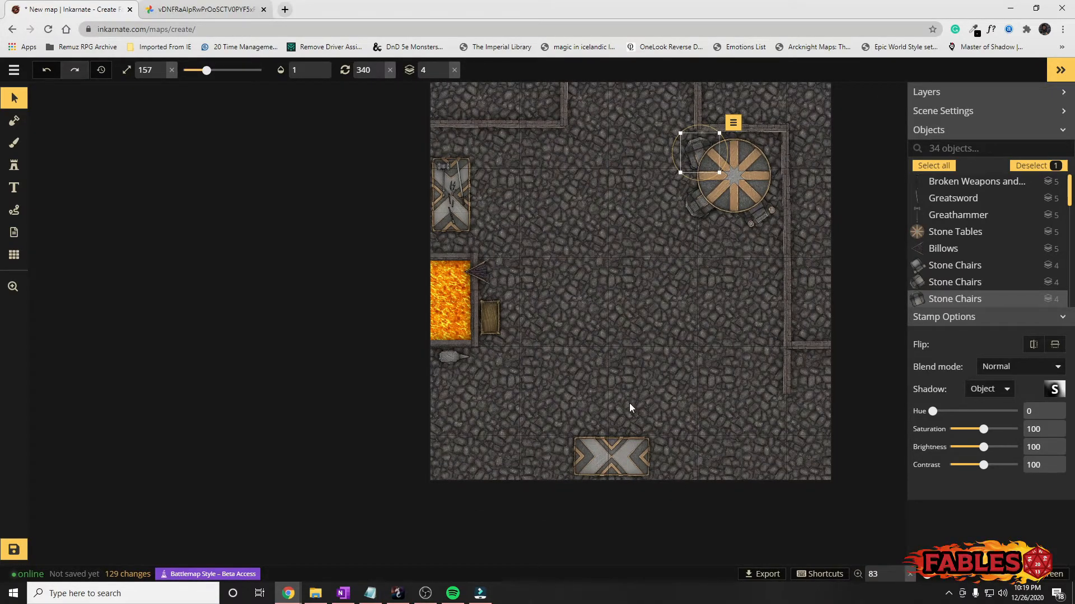
{"action": "left_click", "coordinate": [425, 594]}
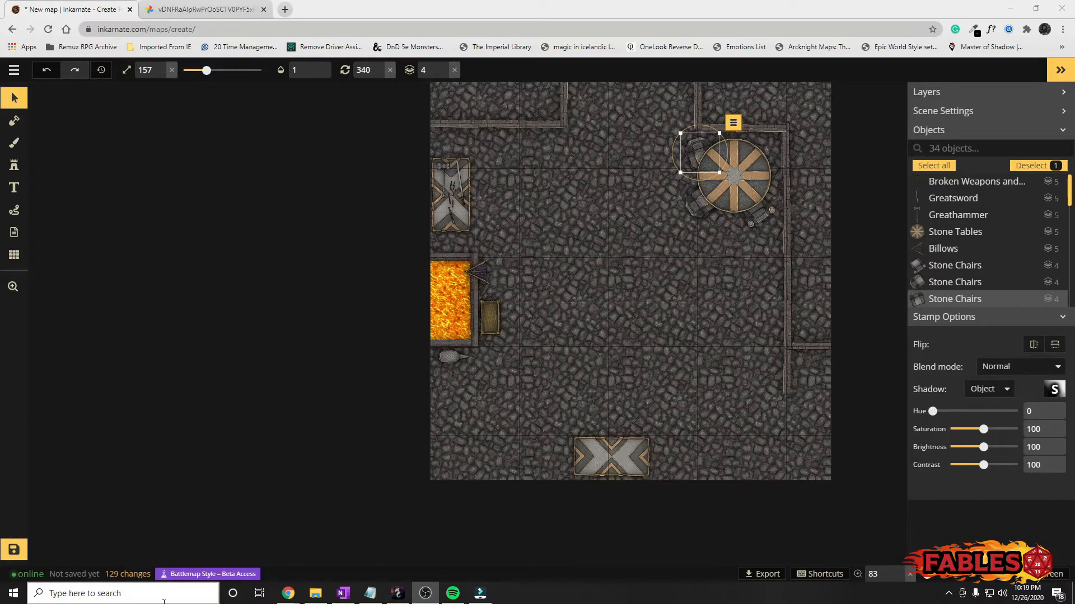
{"action": "left_click", "coordinate": [417, 592]}
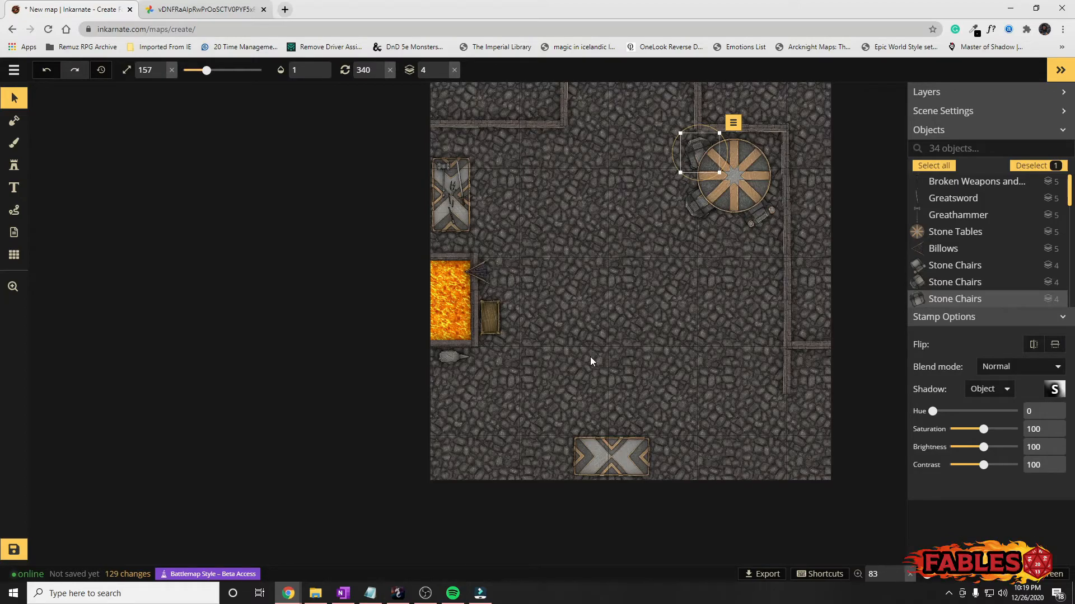
Step: Choose the cracked black rock texture with glowing orange lava veins for the foreground rectangle brush
{"action": "left_click", "coordinate": [16, 147]}
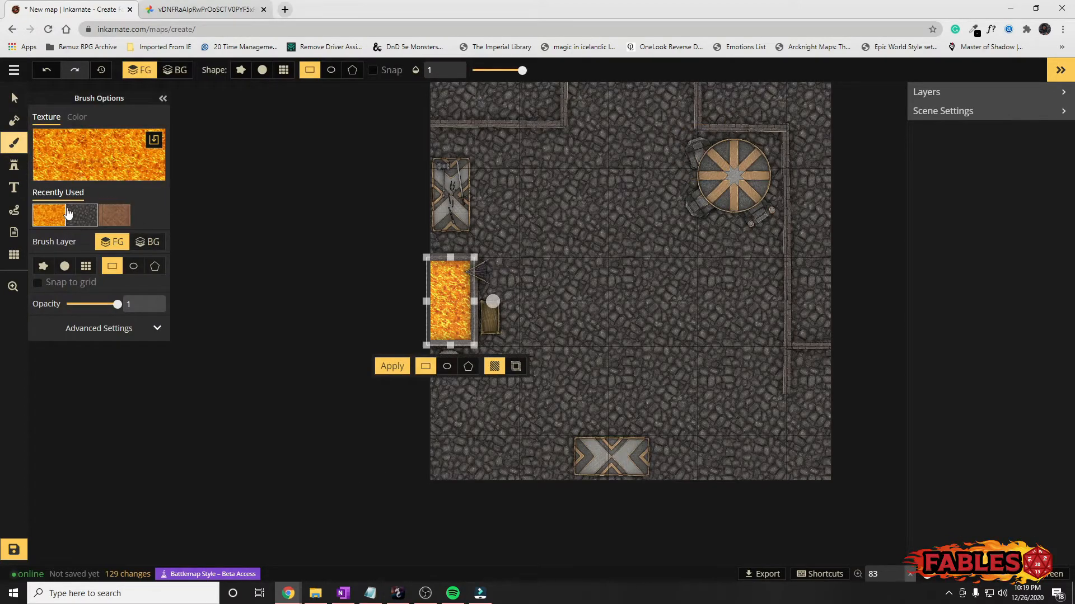
{"action": "left_click", "coordinate": [79, 175]}
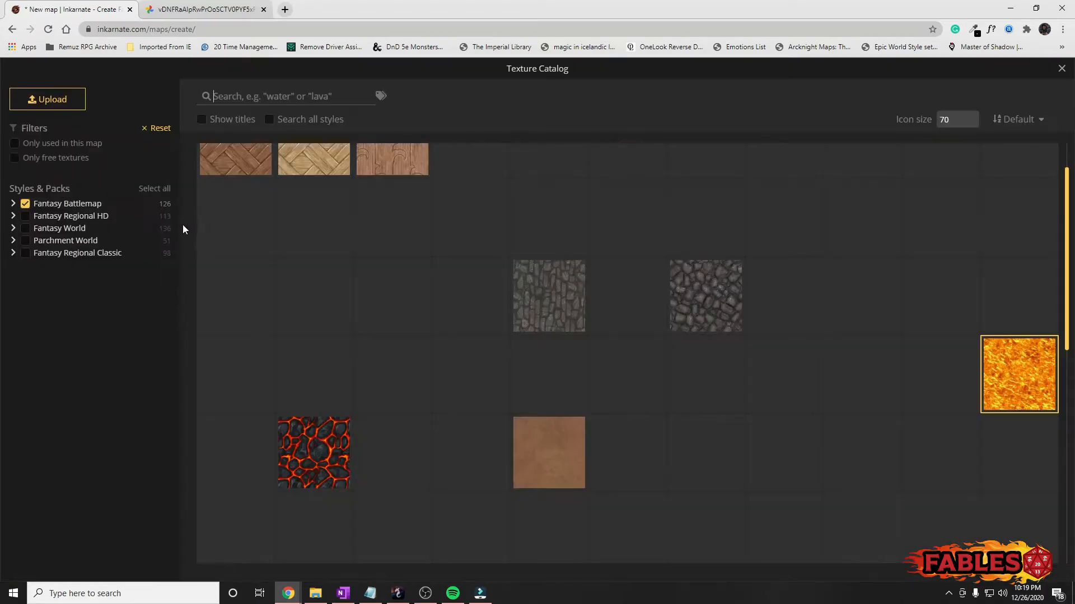
{"action": "scroll", "coordinate": [511, 280], "scroll_direction": "down", "scroll_amount": 1}
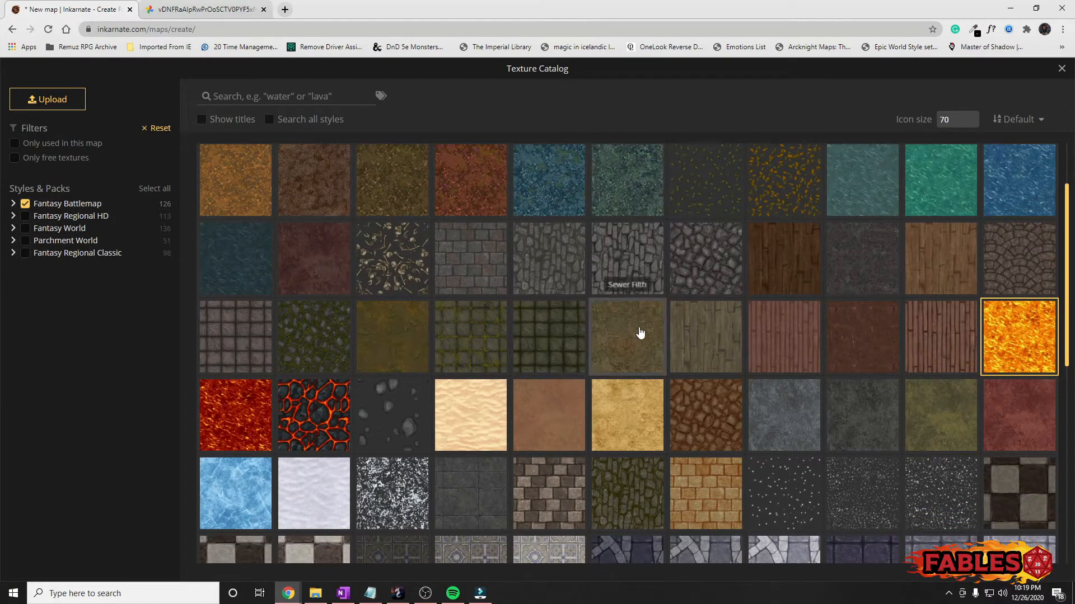
{"action": "scroll", "coordinate": [641, 330], "scroll_direction": "up", "scroll_amount": 2}
{"action": "scroll", "coordinate": [392, 459], "scroll_direction": "down", "scroll_amount": 2}
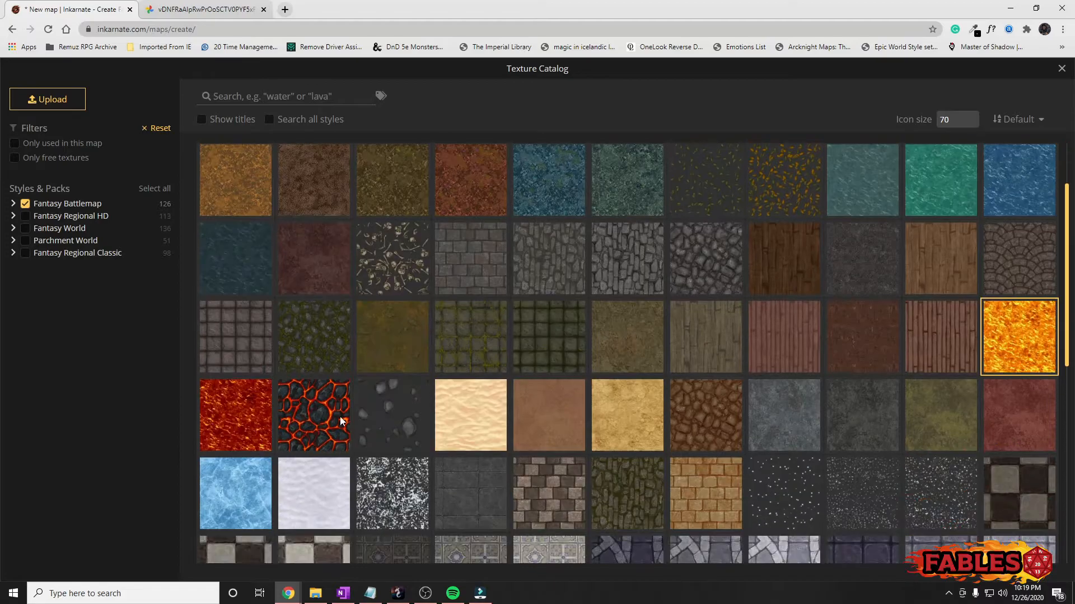
{"action": "left_click", "coordinate": [344, 424]}
Step: Stretch the brush rectangle from the forge across the room to the right inner wall and fill it with the cracked lava texture
{"action": "scroll", "coordinate": [552, 364], "scroll_direction": "up", "scroll_amount": 3}
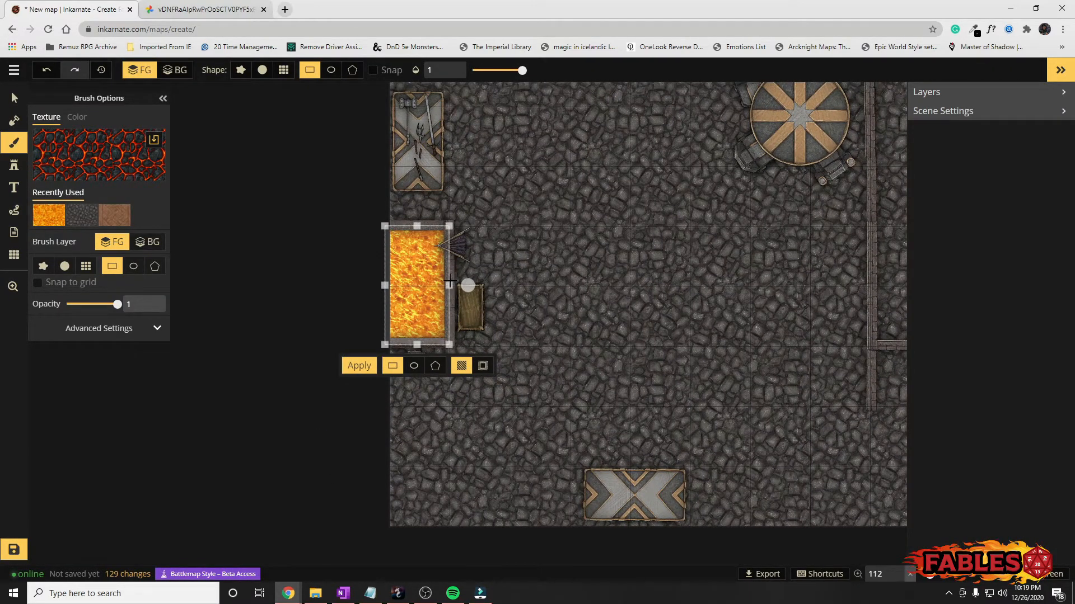
{"action": "left_click_drag", "start_coordinate": [450, 287], "coordinate": [872, 284]}
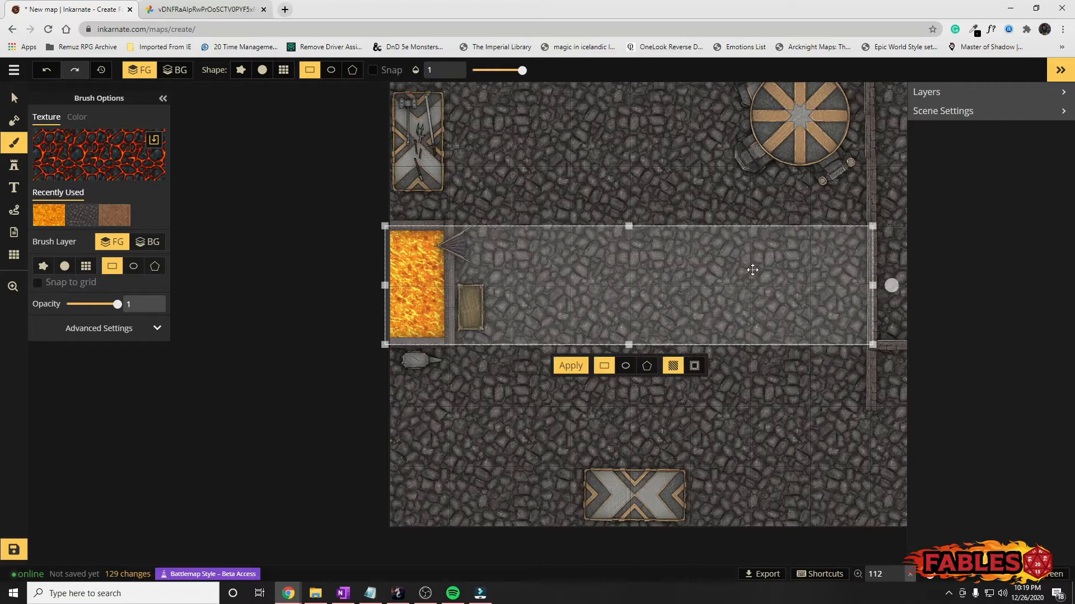
{"action": "left_click_drag", "start_coordinate": [628, 225], "coordinate": [632, 225]}
{"action": "left_click_drag", "start_coordinate": [629, 344], "coordinate": [627, 337]}
{"action": "left_click_drag", "start_coordinate": [628, 228], "coordinate": [625, 230]}
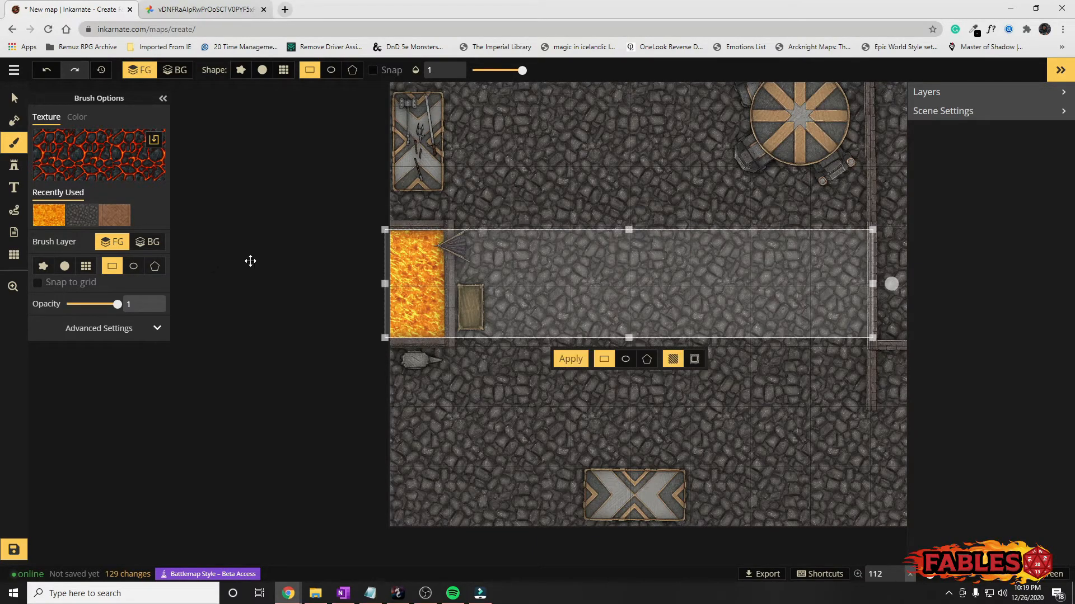
{"action": "left_click", "coordinate": [581, 364]}
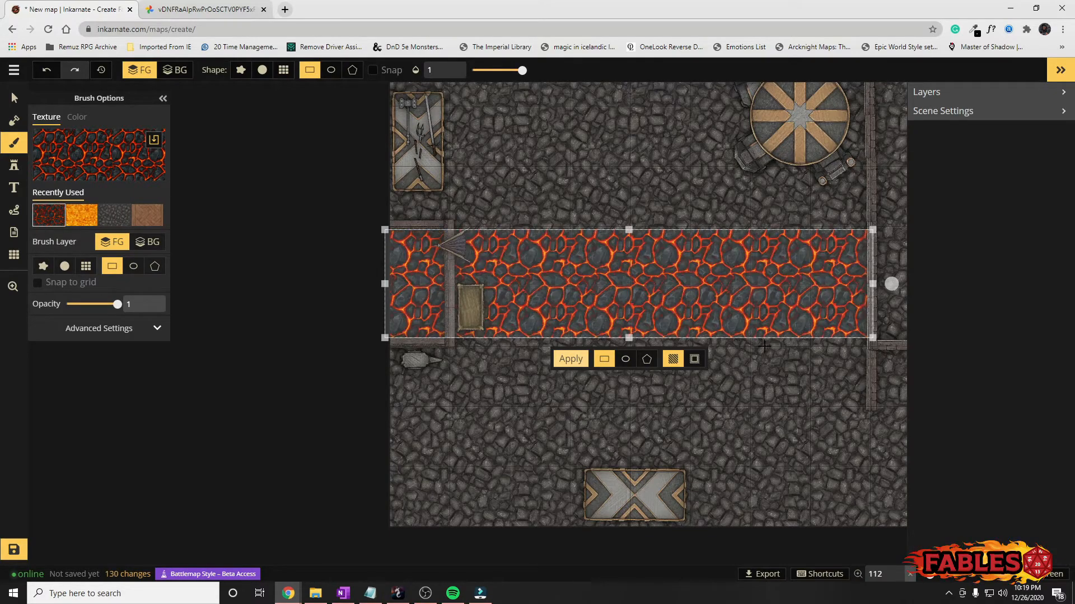
Step: Shrink the brush rectangle to the forge interior and fill it with the bright orange molten lava texture
{"action": "left_click_drag", "start_coordinate": [872, 281], "coordinate": [450, 284]}
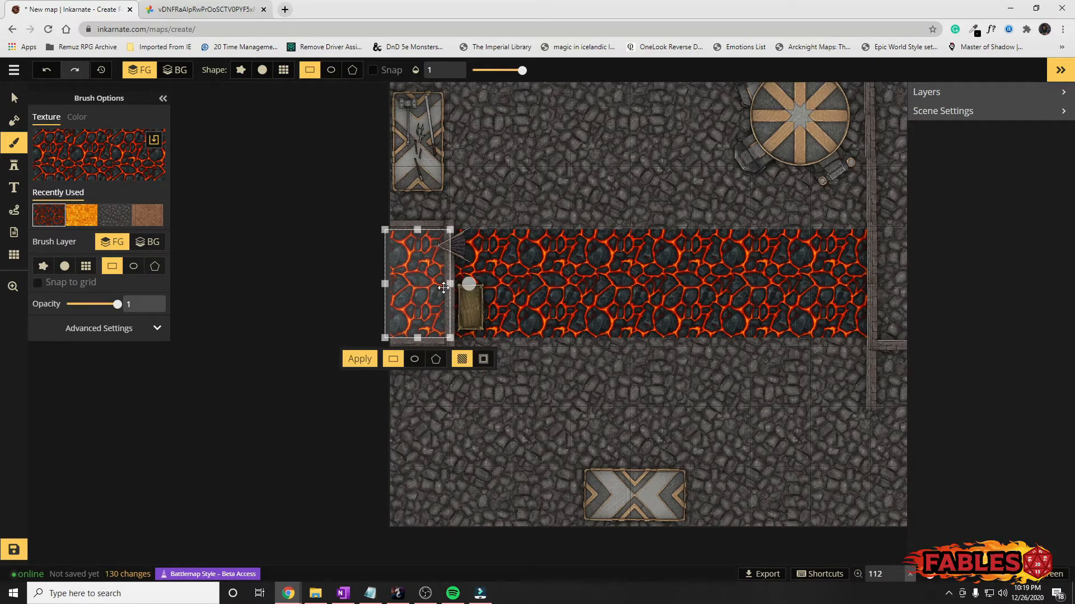
{"action": "left_click", "coordinate": [82, 215]}
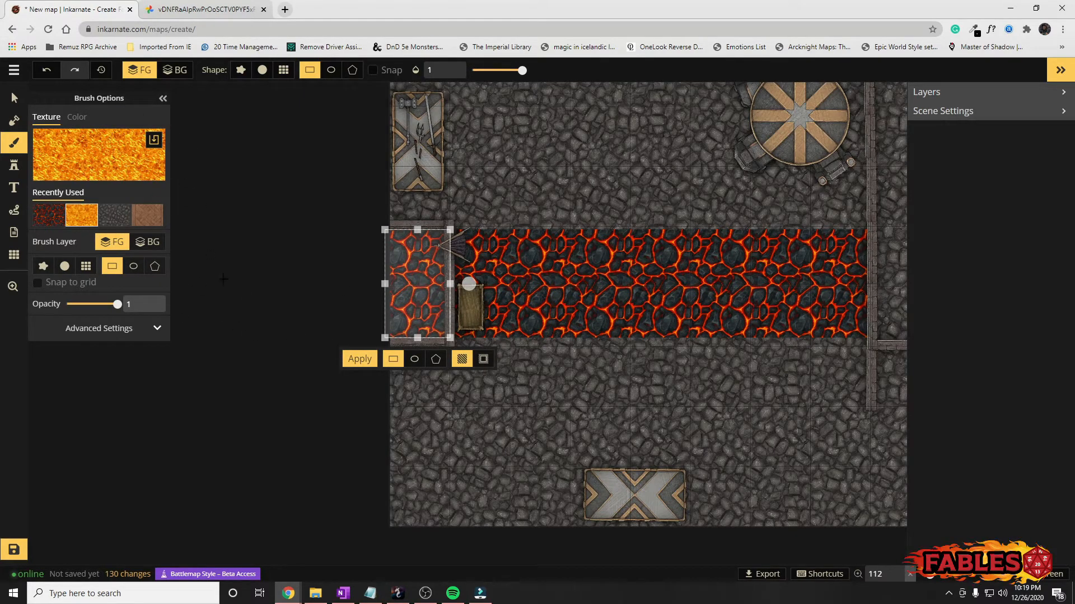
{"action": "left_click", "coordinate": [359, 358]}
{"action": "key", "text": "v"}
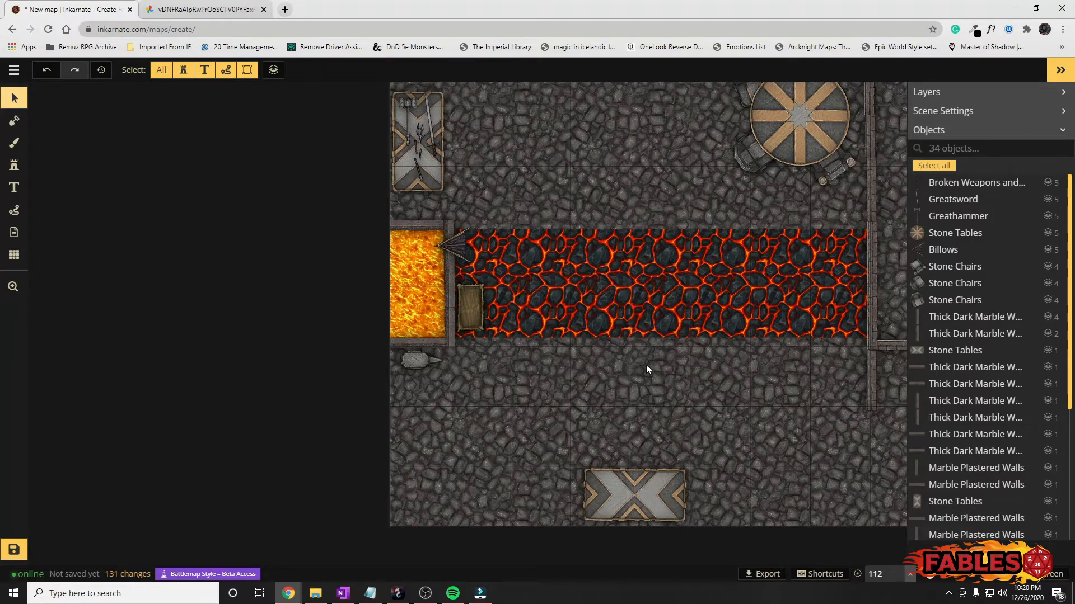
{"action": "scroll", "coordinate": [683, 357], "scroll_direction": "down", "scroll_amount": 3}
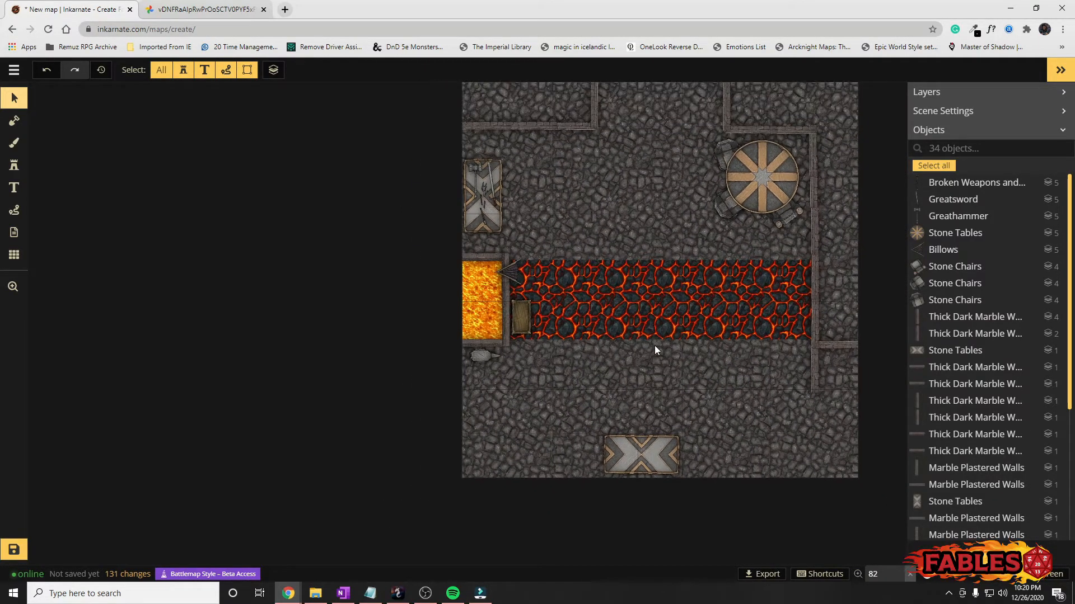
{"action": "scroll", "coordinate": [655, 343], "scroll_direction": "up", "scroll_amount": 5}
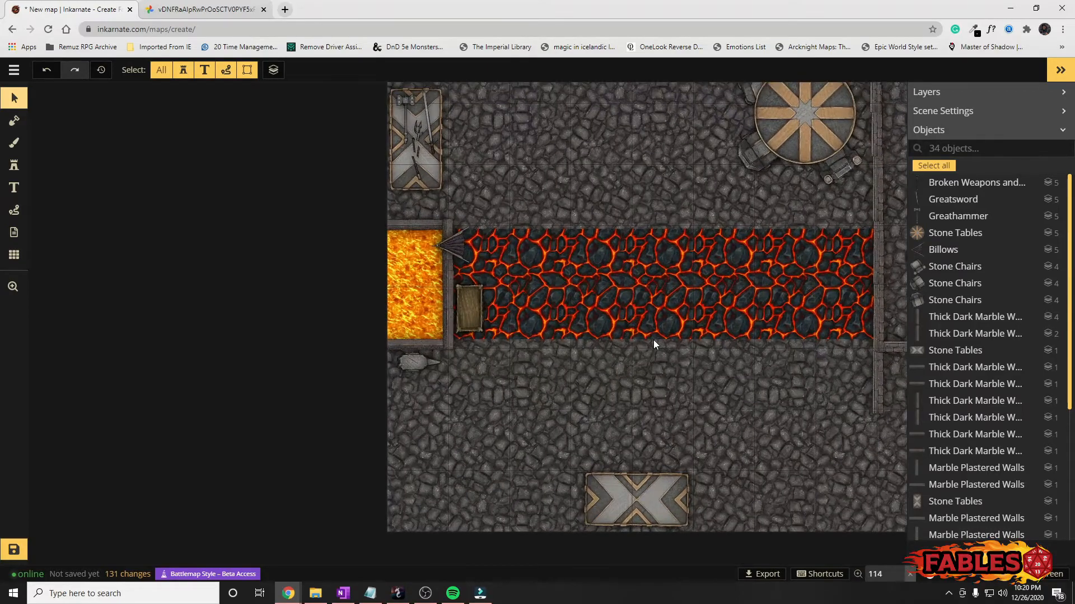
{"action": "scroll", "coordinate": [630, 347], "scroll_direction": "down", "scroll_amount": 4}
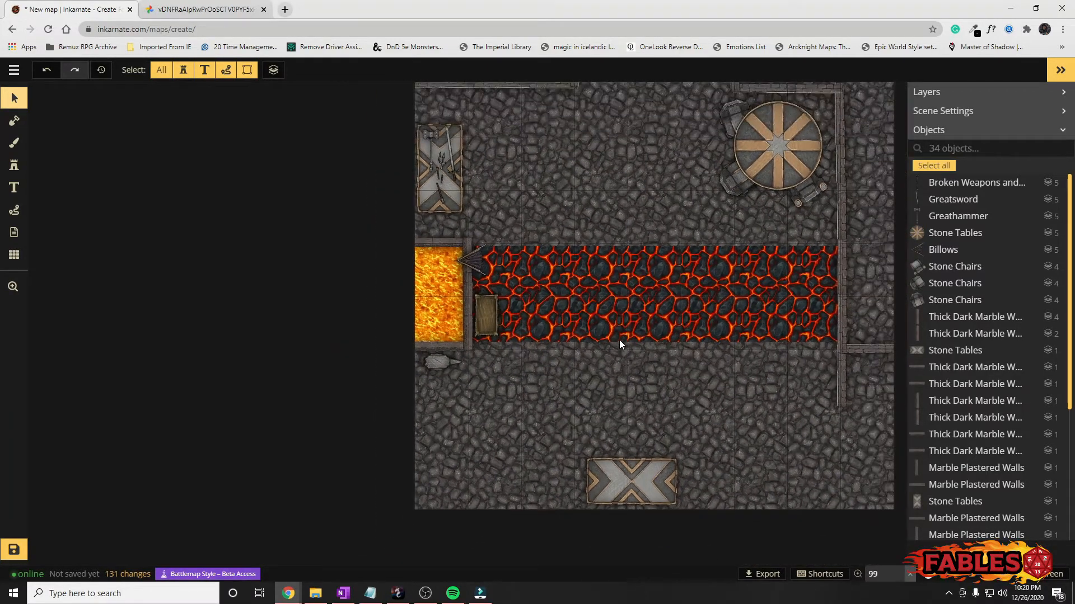
{"action": "scroll", "coordinate": [838, 220], "scroll_direction": "down", "scroll_amount": 3}
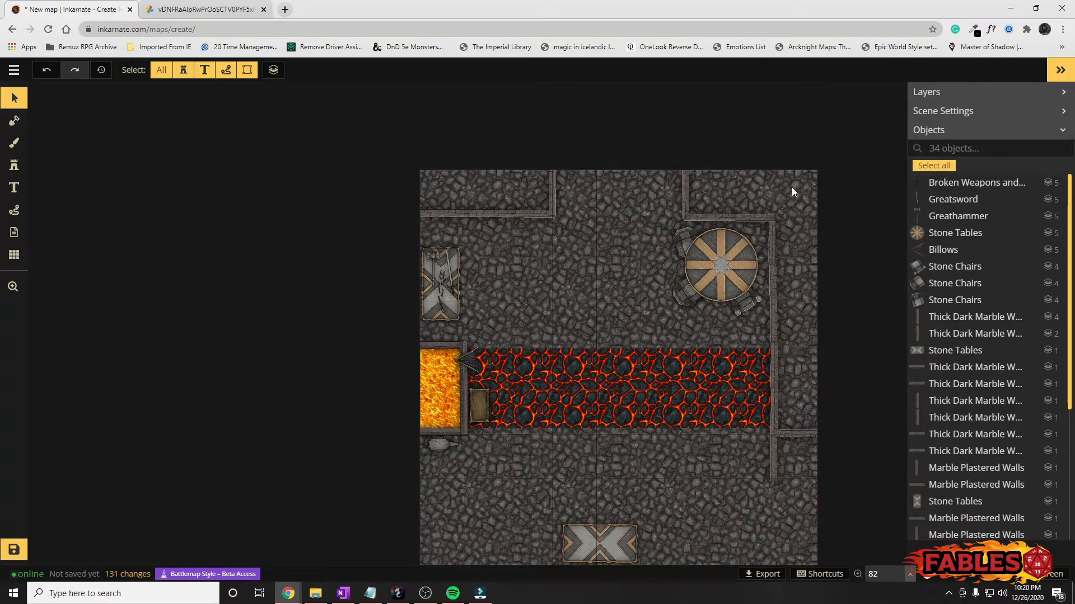
{"action": "scroll", "coordinate": [803, 466], "scroll_direction": "up", "scroll_amount": 2}
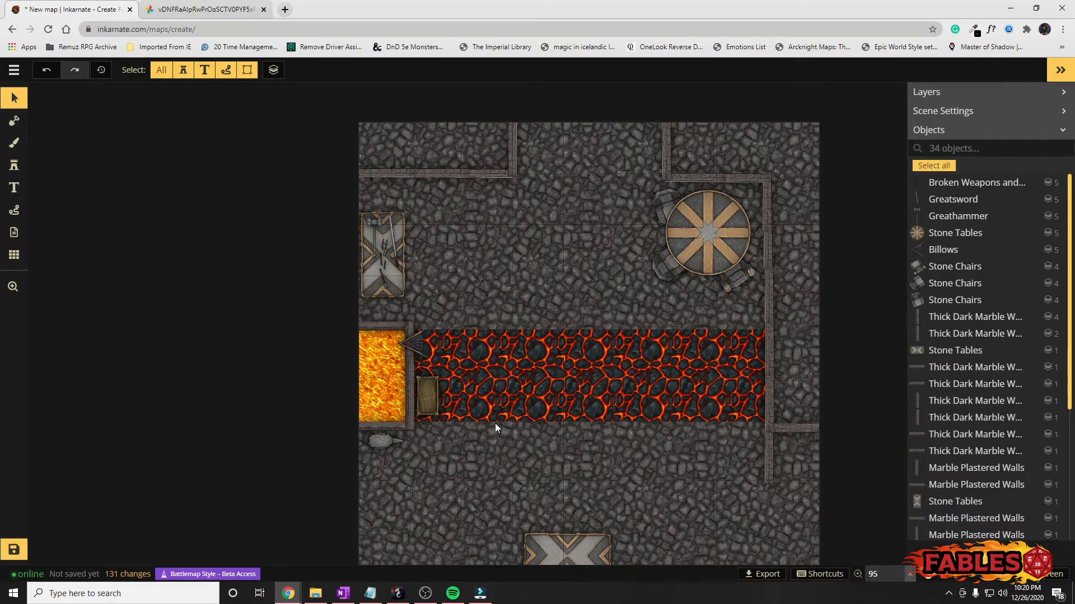
{"action": "scroll", "coordinate": [501, 403], "scroll_direction": "down", "scroll_amount": 3}
{"action": "scroll", "coordinate": [494, 218], "scroll_direction": "up", "scroll_amount": 2}
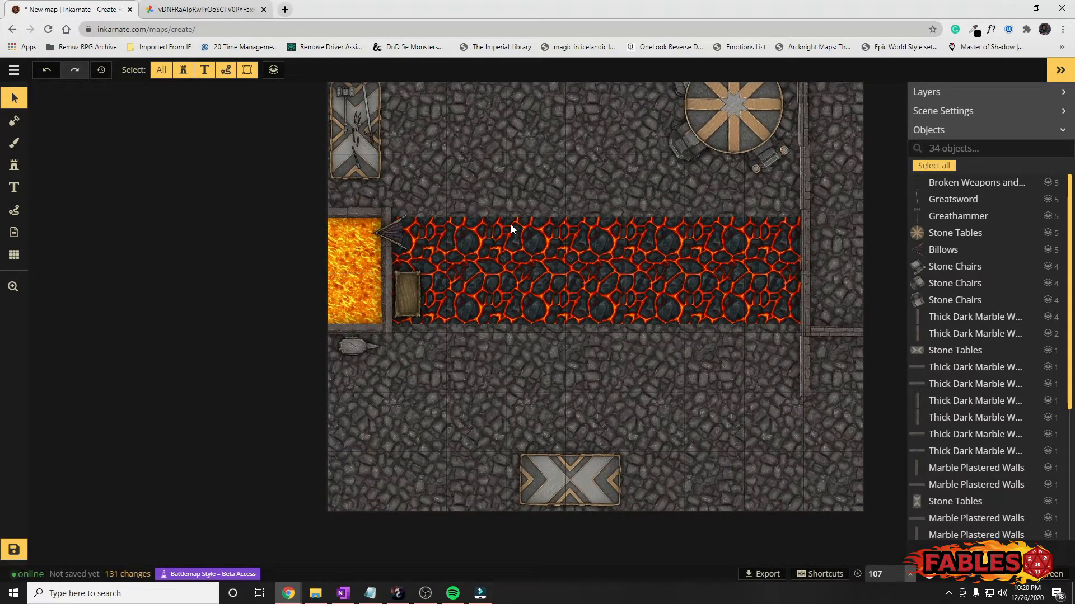
Step: Flatten the foreground brush rectangle to a shallow strip and choose the mottled orange-brown ground texture for it
{"action": "left_click", "coordinate": [15, 165]}
{"action": "left_click", "coordinate": [15, 144]}
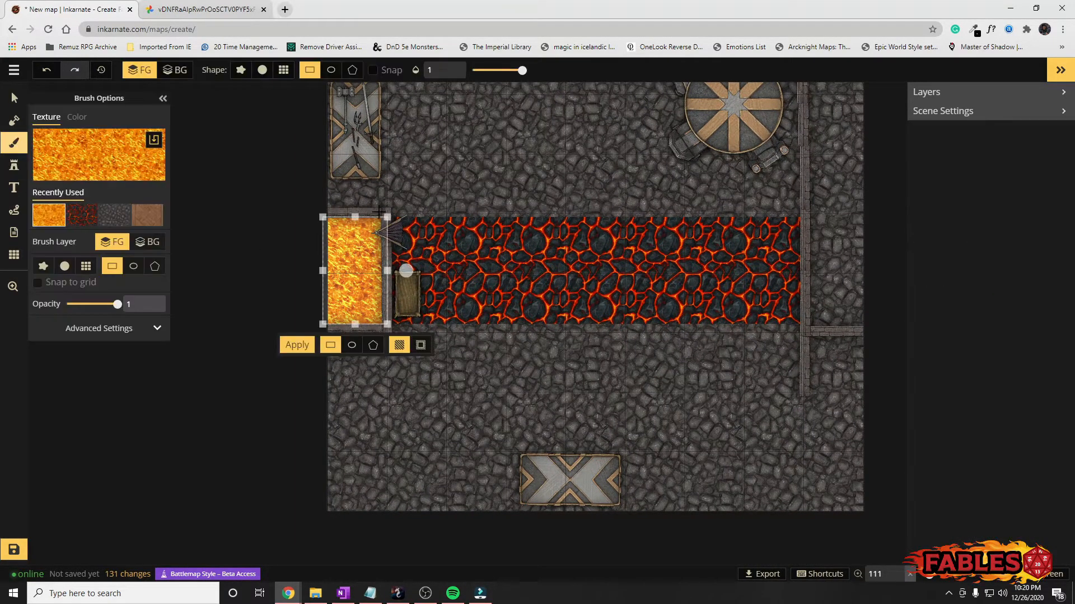
{"action": "left_click", "coordinate": [90, 160]}
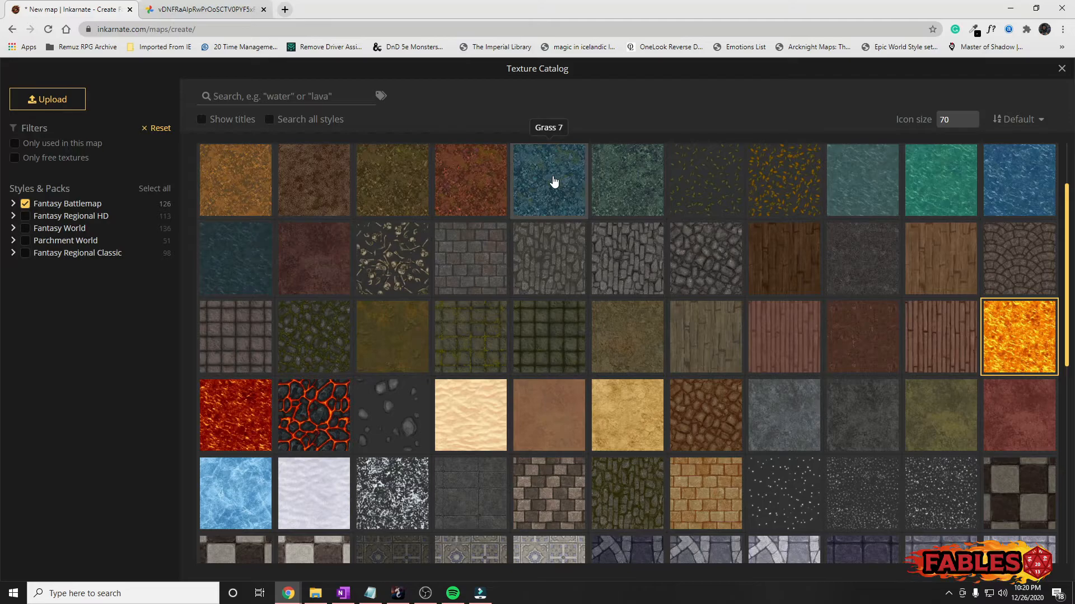
{"action": "left_click", "coordinate": [554, 182]}
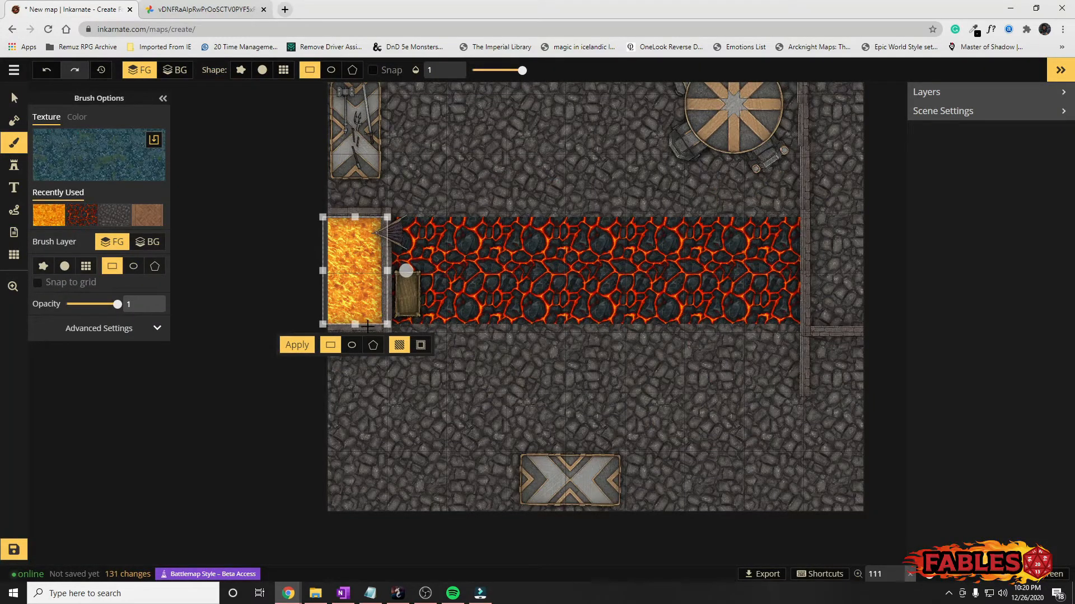
{"action": "left_click_drag", "start_coordinate": [355, 325], "coordinate": [356, 218]}
{"action": "key", "text": "f"}
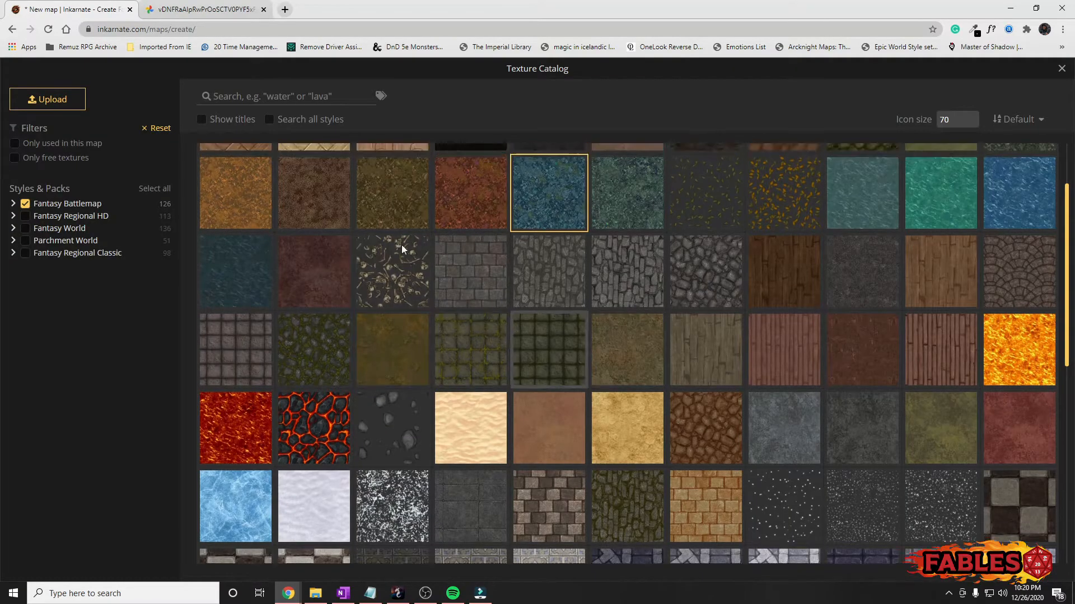
{"action": "scroll", "coordinate": [434, 259], "scroll_direction": "up", "scroll_amount": 1}
{"action": "left_click", "coordinate": [242, 276]}
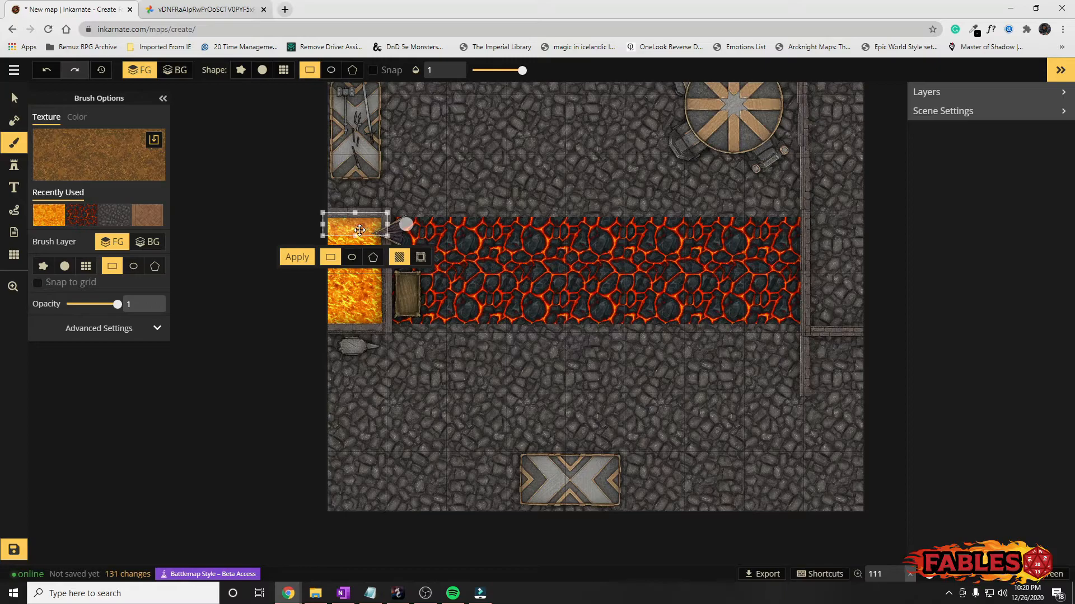
Step: Thin the brush strip further and place it along the lava channel's upper edge, starting at the forge wall
{"action": "left_click_drag", "start_coordinate": [354, 237], "coordinate": [436, 215]}
{"action": "scroll", "coordinate": [472, 229], "scroll_direction": "up", "scroll_amount": 1}
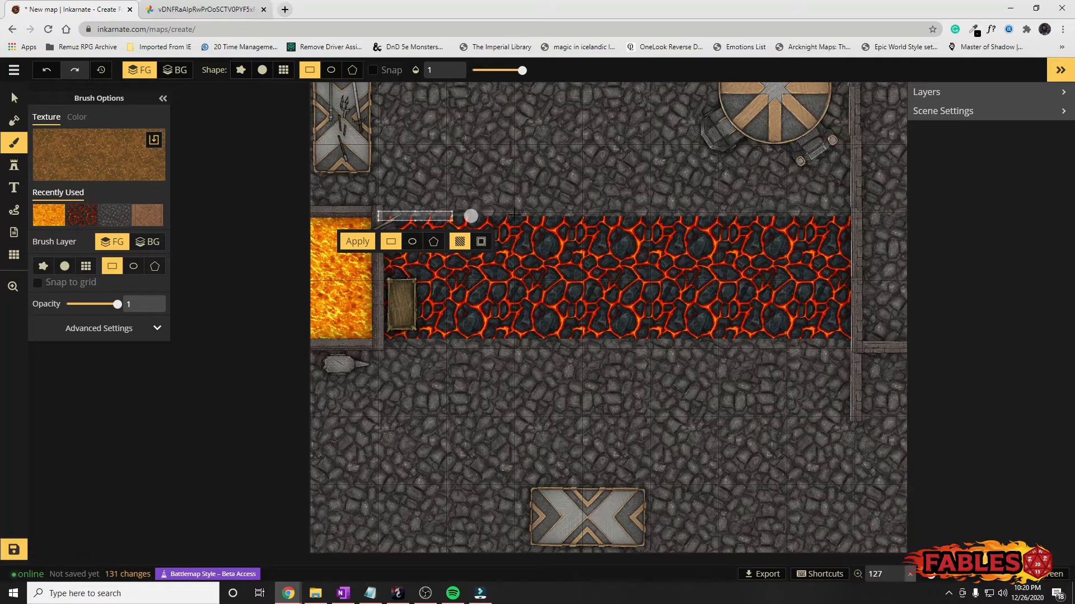
{"action": "scroll", "coordinate": [635, 240], "scroll_direction": "up", "scroll_amount": 5}
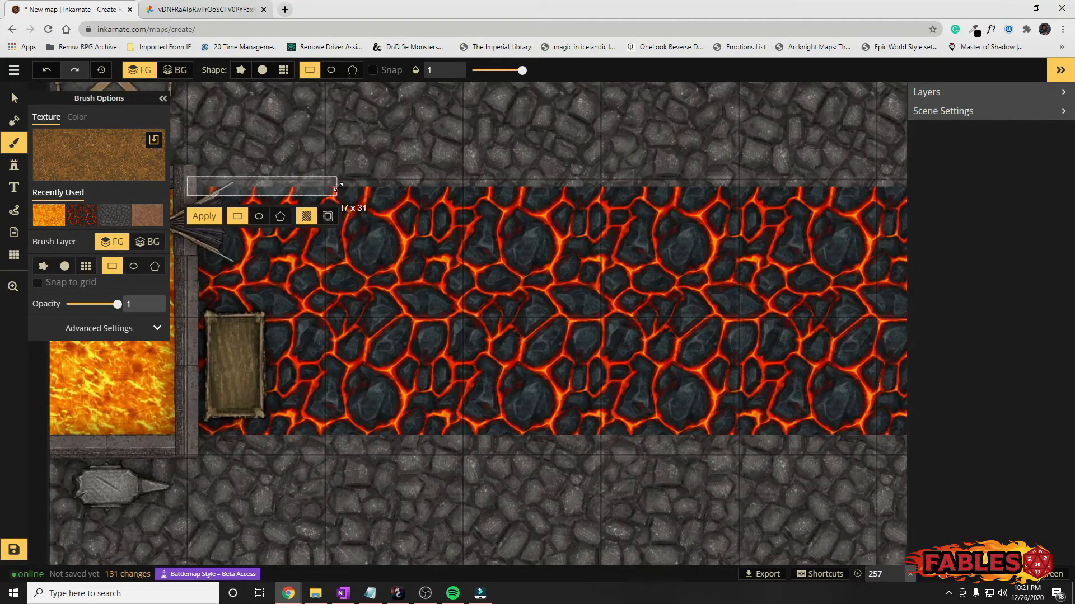
Step: Stretch the strip along the channel's upper edge to the right inner wall and fill it with the orange-brown texture
{"action": "left_click_drag", "start_coordinate": [338, 185], "coordinate": [896, 185]}
{"action": "scroll", "coordinate": [806, 186], "scroll_direction": "down", "scroll_amount": 4}
{"action": "key", "text": "space"}
{"action": "left_click_drag", "start_coordinate": [691, 450], "coordinate": [421, 532]}
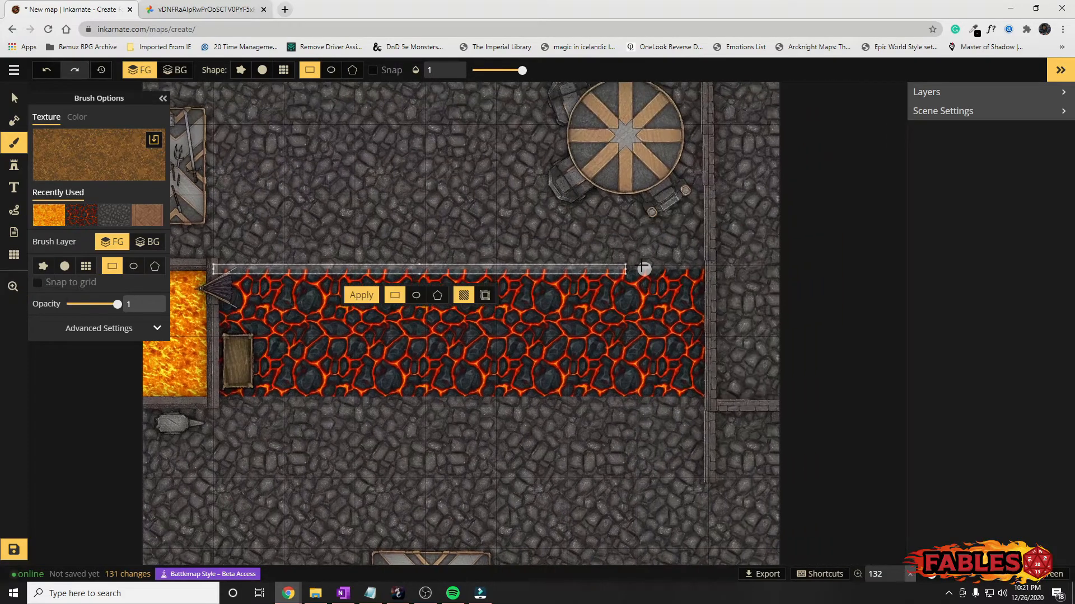
{"action": "scroll", "coordinate": [644, 267], "scroll_direction": "up", "scroll_amount": 1}
{"action": "scroll", "coordinate": [641, 271], "scroll_direction": "up", "scroll_amount": 1}
{"action": "left_click_drag", "start_coordinate": [642, 268], "coordinate": [730, 263]}
{"action": "scroll", "coordinate": [538, 314], "scroll_direction": "down", "scroll_amount": 2}
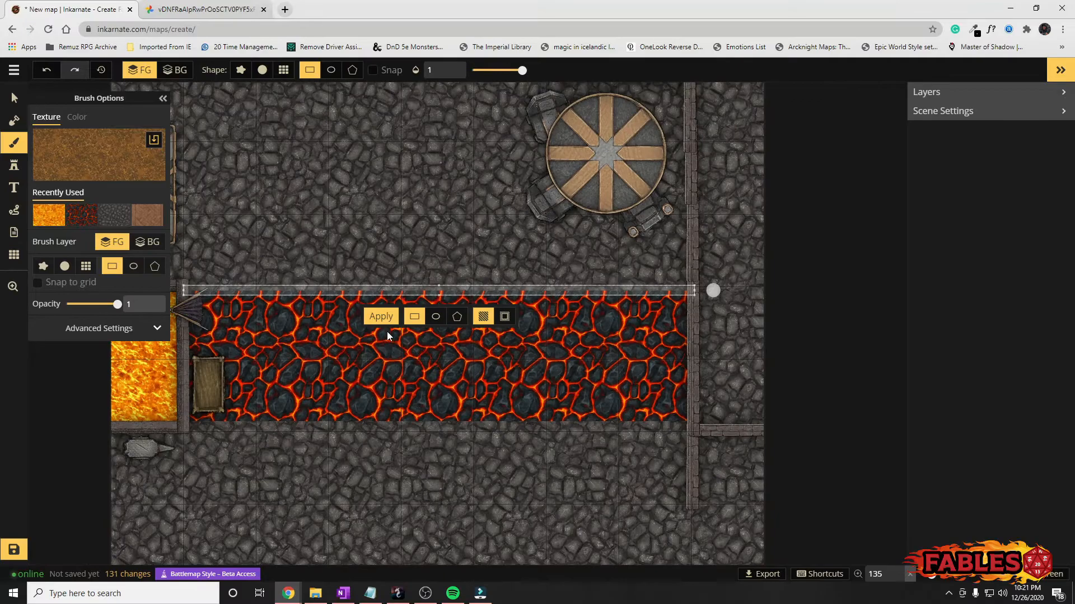
{"action": "left_click", "coordinate": [380, 316]}
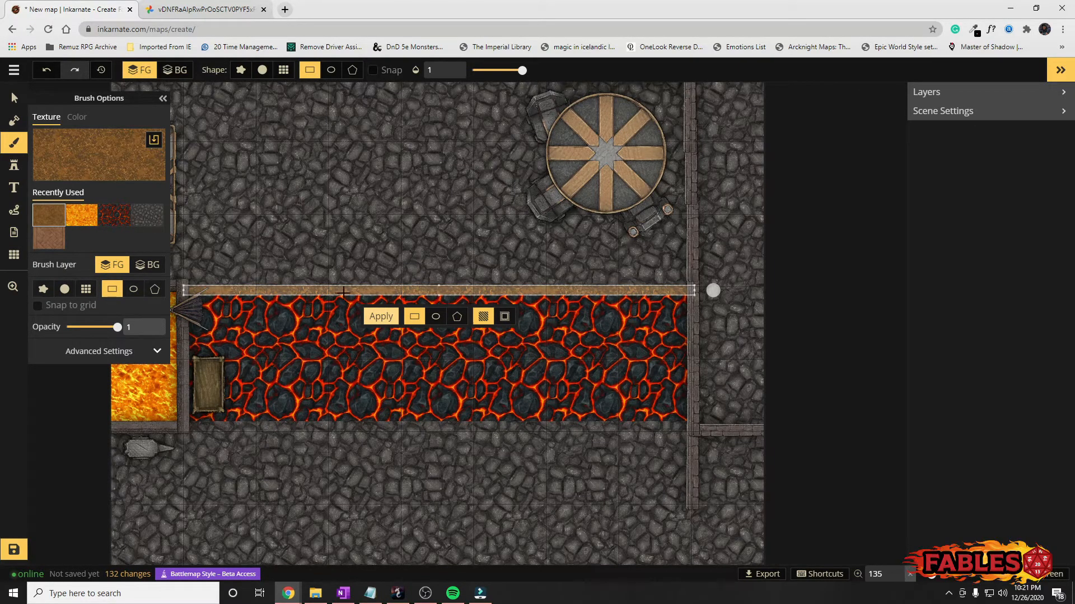
Step: Move the same strip down to the lava channel's lower edge and fill it with the orange-brown texture
{"action": "left_click_drag", "start_coordinate": [341, 292], "coordinate": [349, 422]}
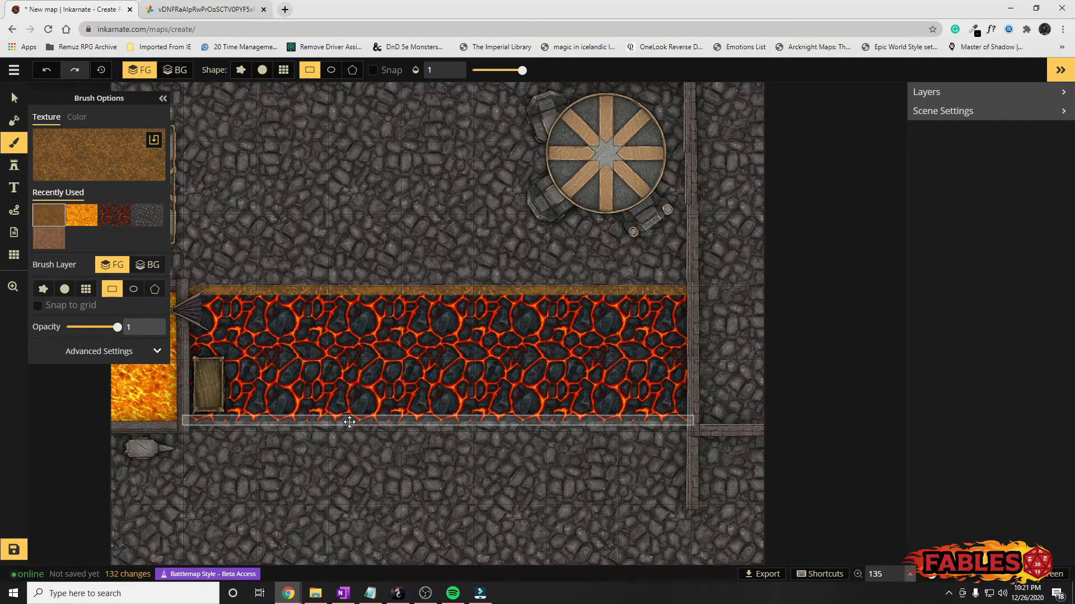
{"action": "left_click", "coordinate": [373, 451]}
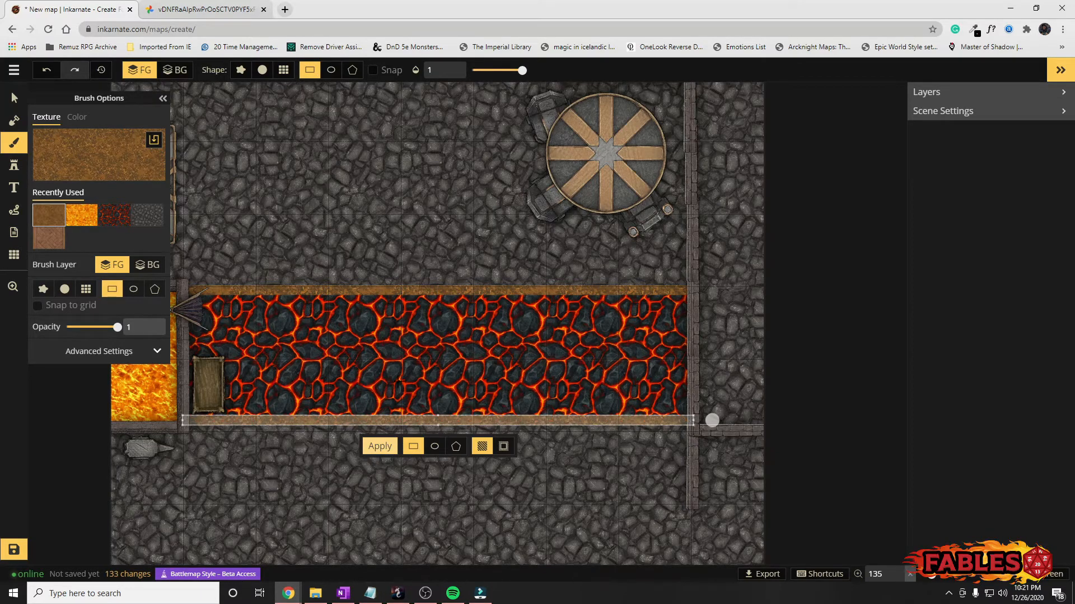
{"action": "left_click", "coordinate": [415, 340]}
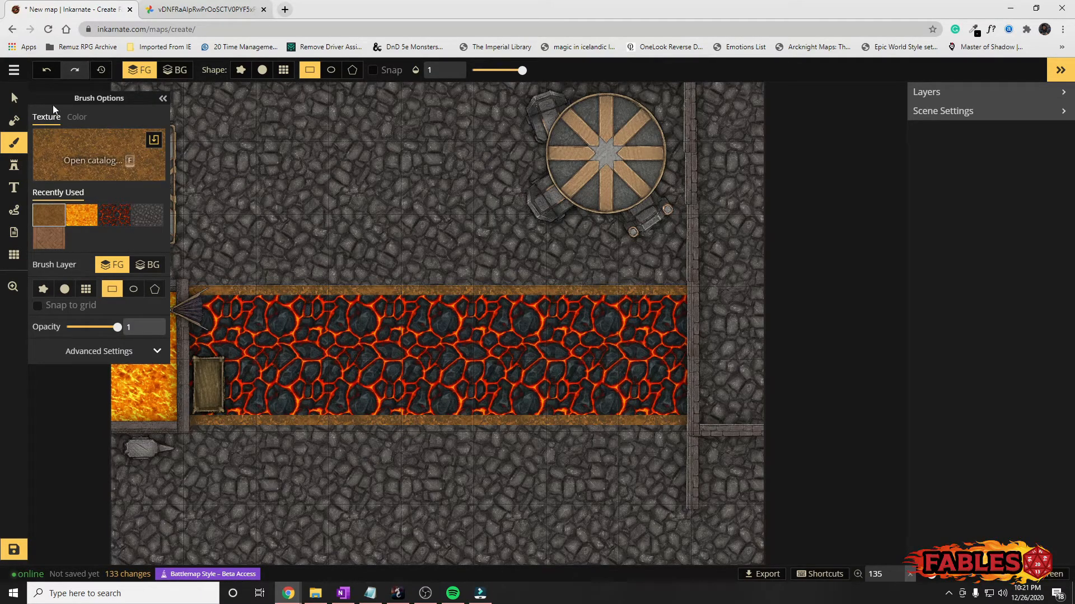
{"action": "left_click", "coordinate": [27, 101]}
Step: Examine the bordered lava channel and the surrounding room, both close up and across the whole map
{"action": "scroll", "coordinate": [428, 365], "scroll_direction": "down", "scroll_amount": 5}
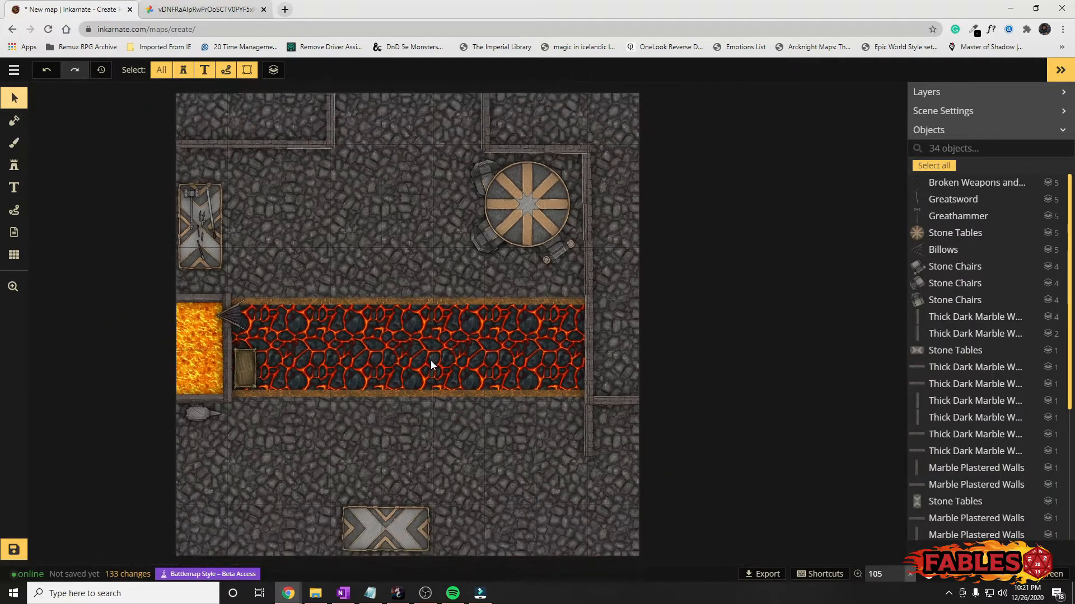
{"action": "left_click_drag", "start_coordinate": [590, 389], "coordinate": [612, 403]}
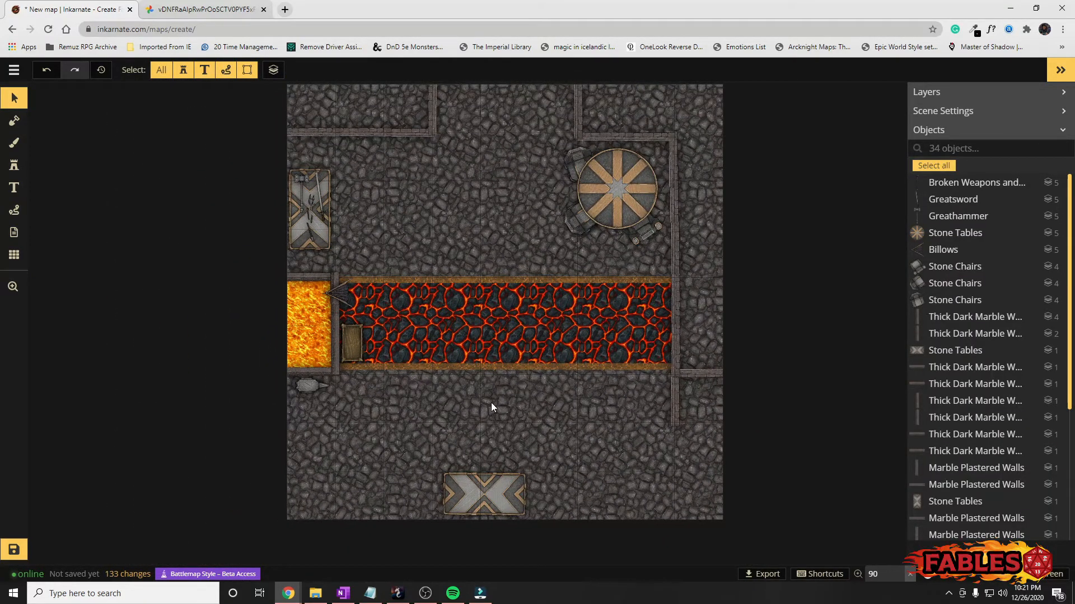
{"action": "scroll", "coordinate": [475, 412], "scroll_direction": "up", "scroll_amount": 1}
{"action": "left_click_drag", "start_coordinate": [511, 401], "coordinate": [652, 432]}
{"action": "scroll", "coordinate": [587, 435], "scroll_direction": "up", "scroll_amount": 1}
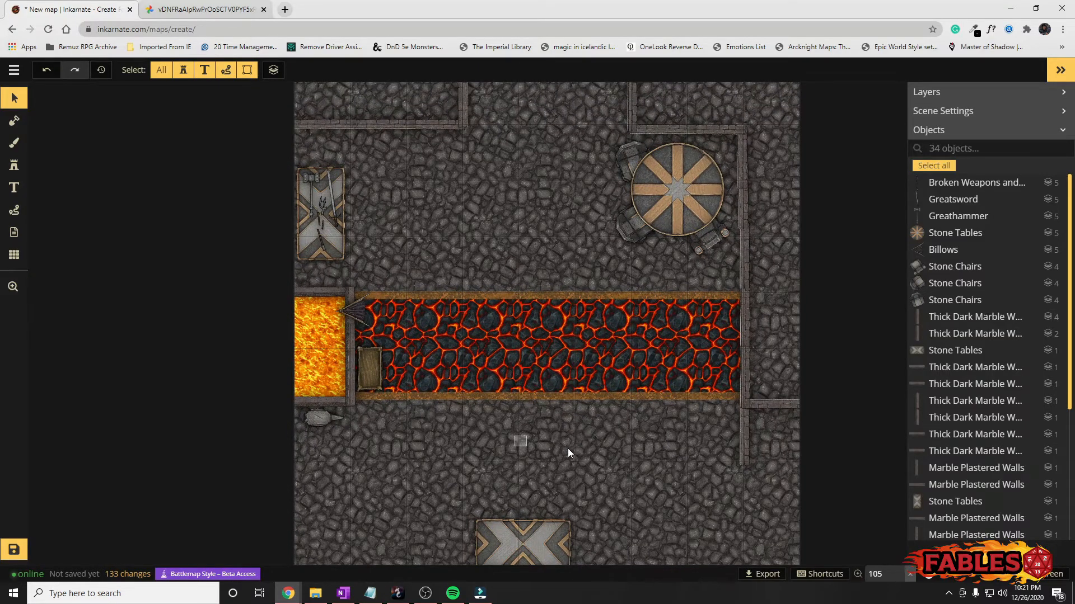
{"action": "left_click_drag", "start_coordinate": [568, 448], "coordinate": [587, 377]}
{"action": "scroll", "coordinate": [496, 372], "scroll_direction": "up", "scroll_amount": 4}
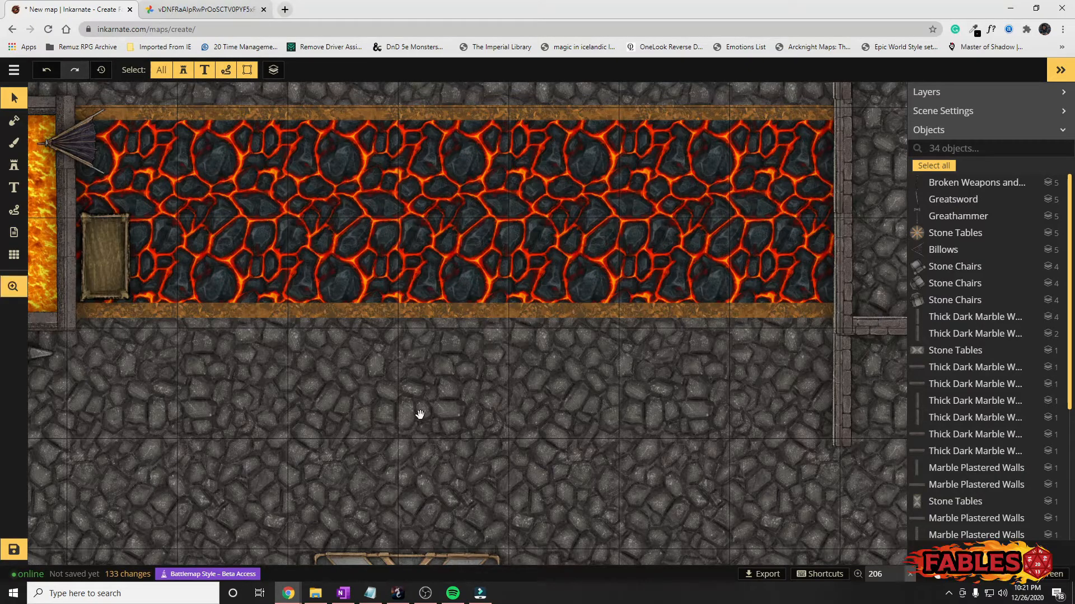
{"action": "scroll", "coordinate": [438, 394], "scroll_direction": "down", "scroll_amount": 5}
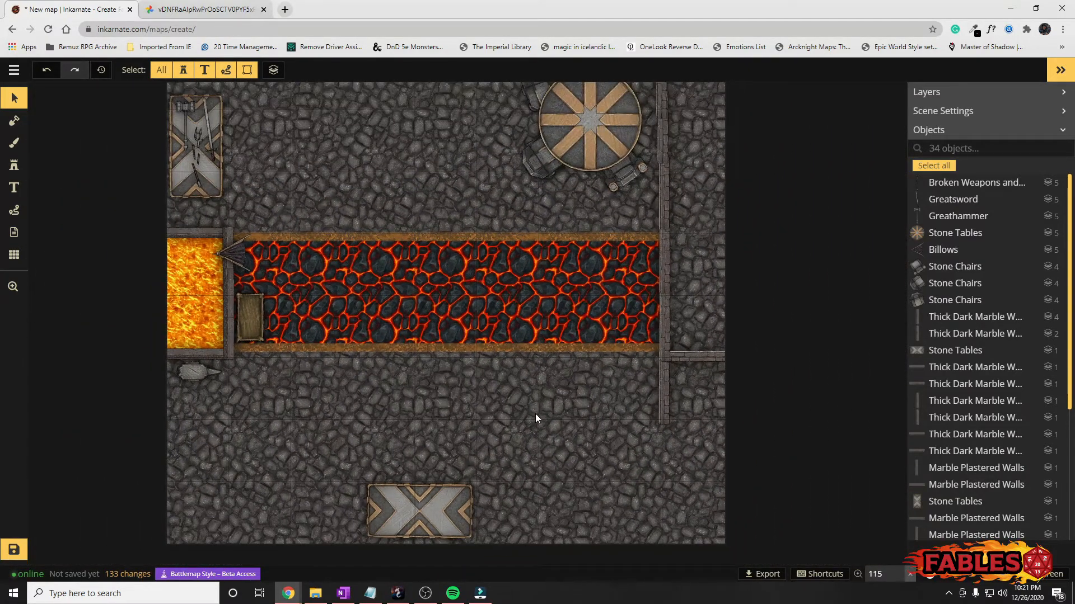
{"action": "scroll", "coordinate": [442, 380], "scroll_direction": "down", "scroll_amount": 1}
{"action": "scroll", "coordinate": [436, 386], "scroll_direction": "down", "scroll_amount": 1}
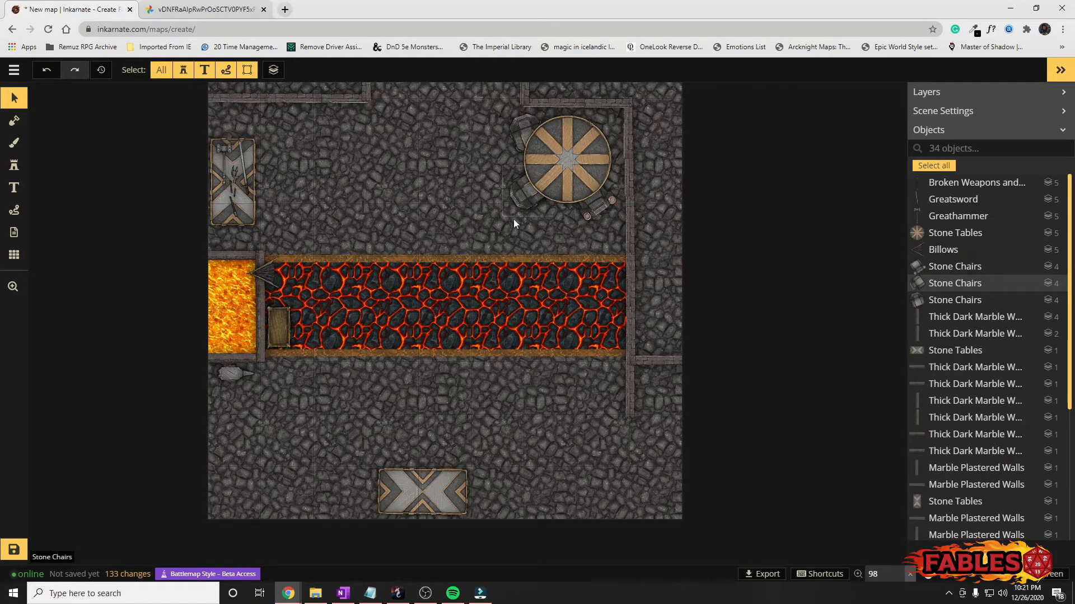
{"action": "scroll", "coordinate": [328, 398], "scroll_direction": "up", "scroll_amount": 1}
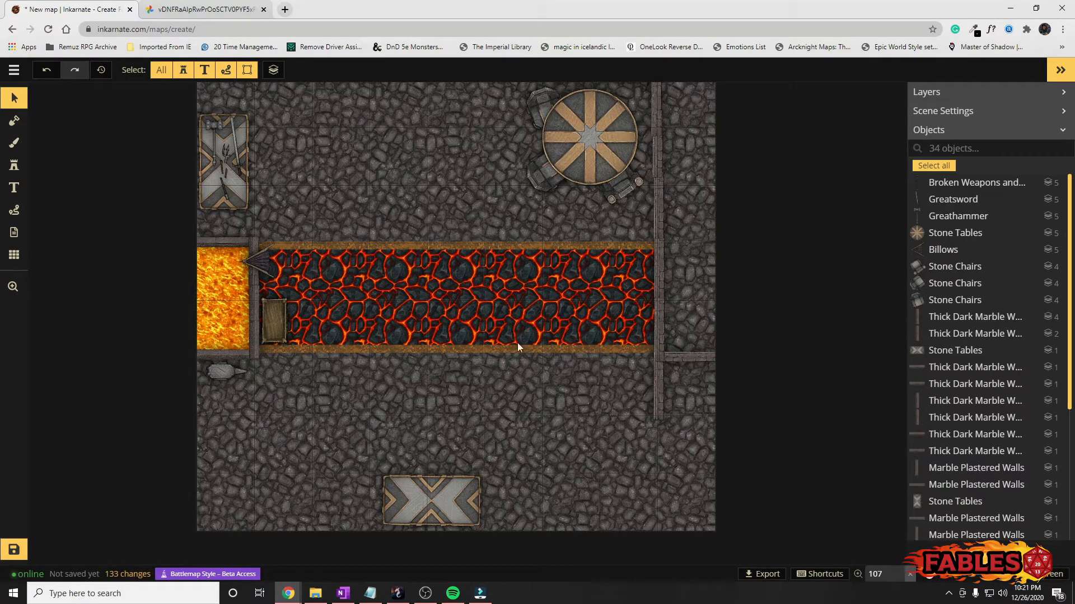
{"action": "scroll", "coordinate": [458, 341], "scroll_direction": "down", "scroll_amount": 1}
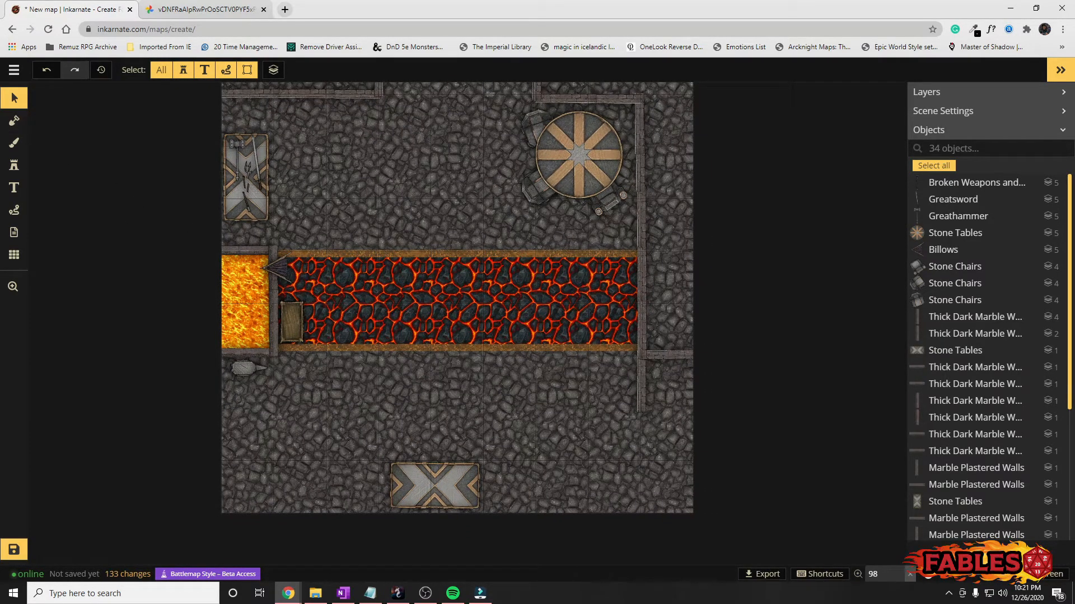
Step: Save the map under the name "Forge"
{"action": "left_click", "coordinate": [11, 72]}
{"action": "left_click", "coordinate": [59, 111]}
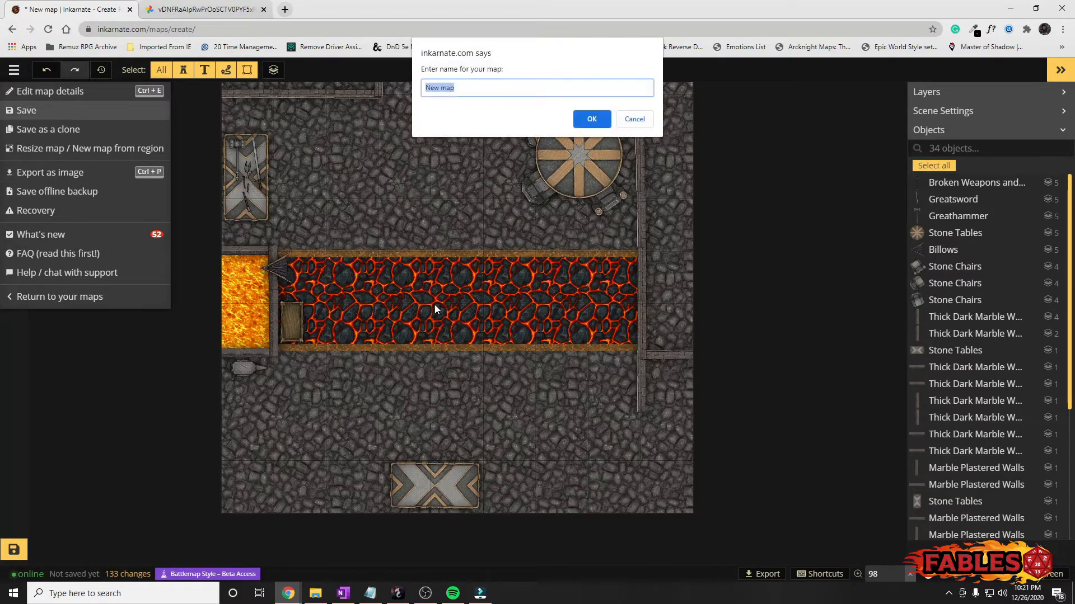
{"action": "type", "text": "Forge"}
{"action": "key", "text": "Return"}
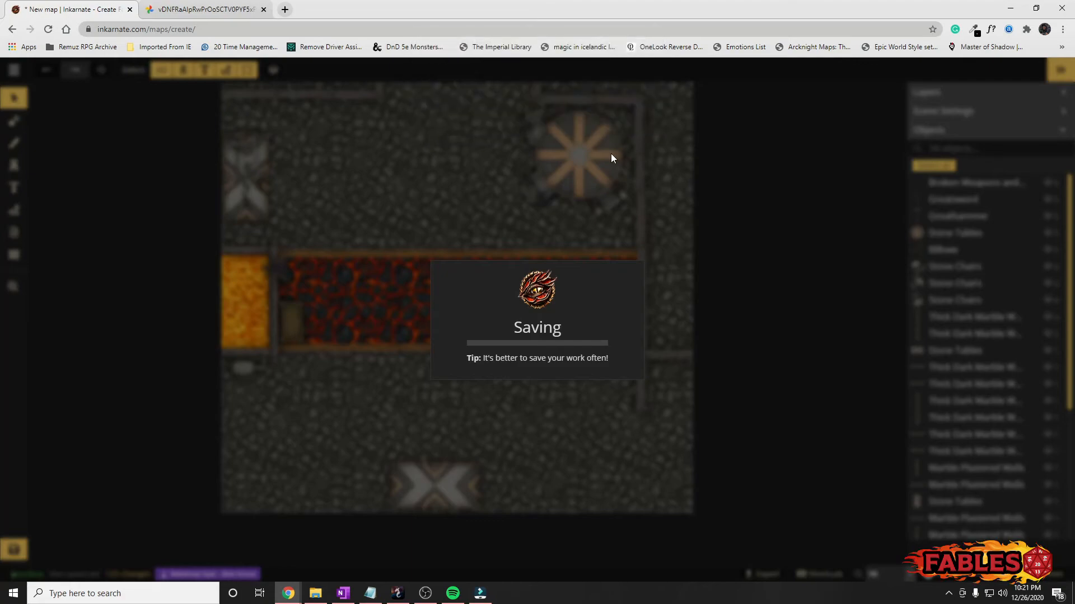